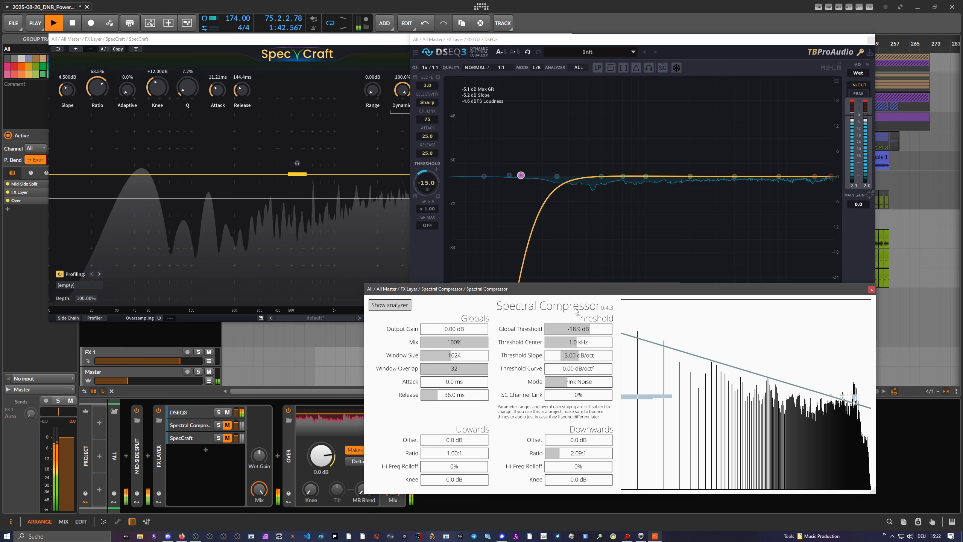
Reposition the Spectral Compressor and DSEQ3 plugin windows on screen, and lower the Master track's volume slightly.
drag(523, 293, 534, 290)
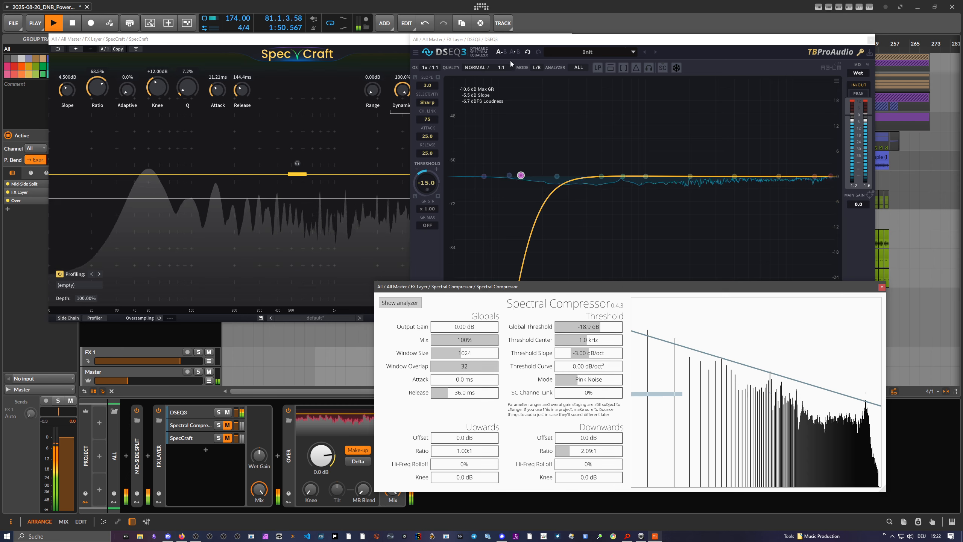
drag(480, 40, 478, 39)
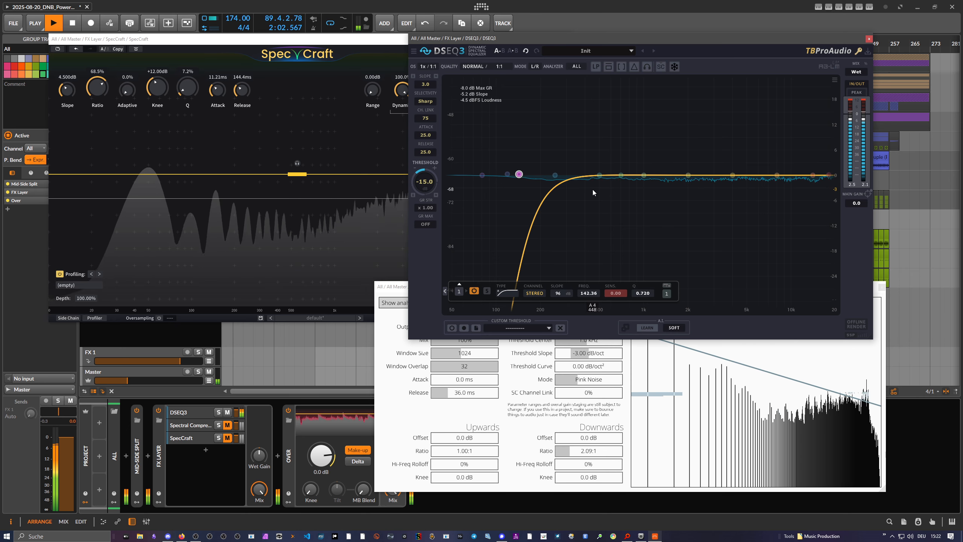
drag(573, 39, 579, 40)
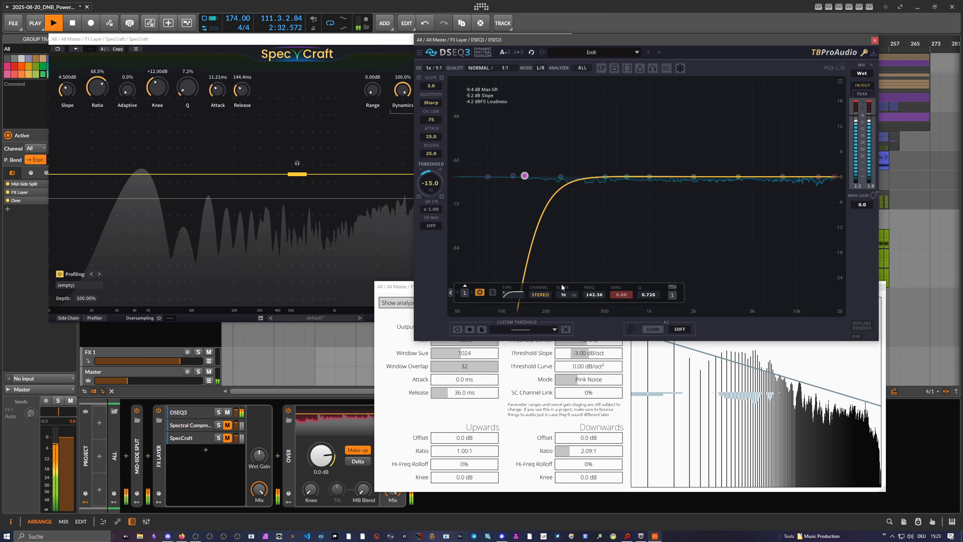
drag(532, 42, 545, 39)
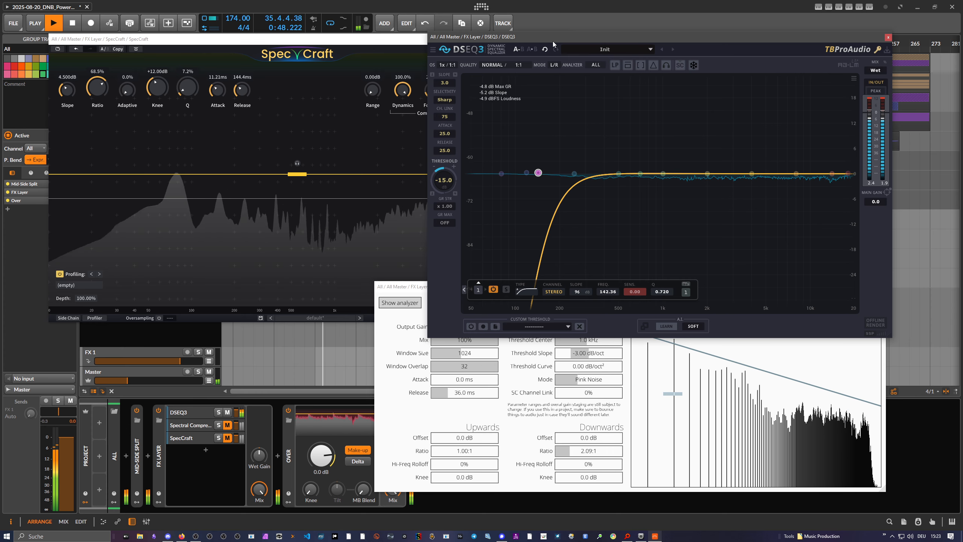
drag(552, 39, 555, 43)
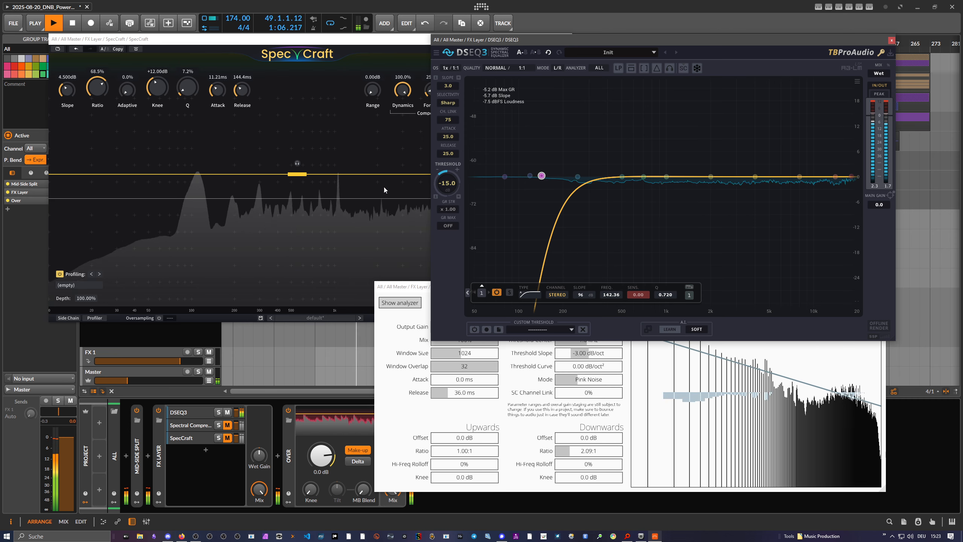
mouse_move(133, 381)
mouse_down()
mouse_move(166, 381)
mouse_move(127, 380)
mouse_up()
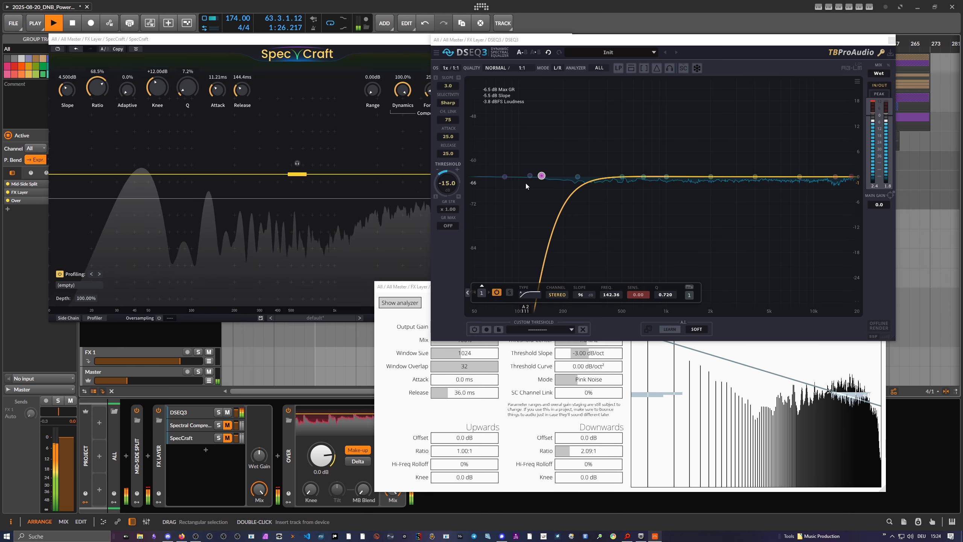
Bypass and re-enable band 1's low cut in DSEQ3, and set its frequency to about 133.45 Hz.
drag(541, 176, 542, 176)
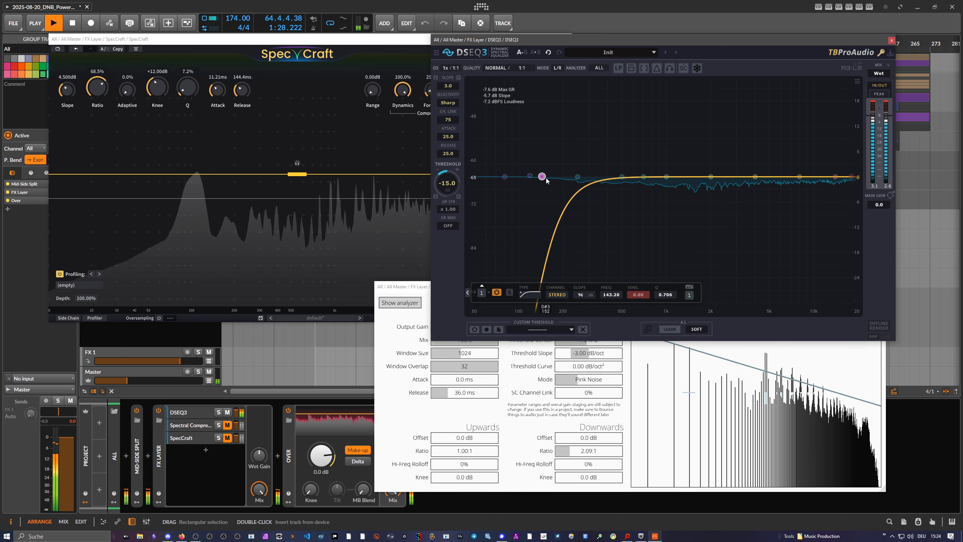
click(496, 291)
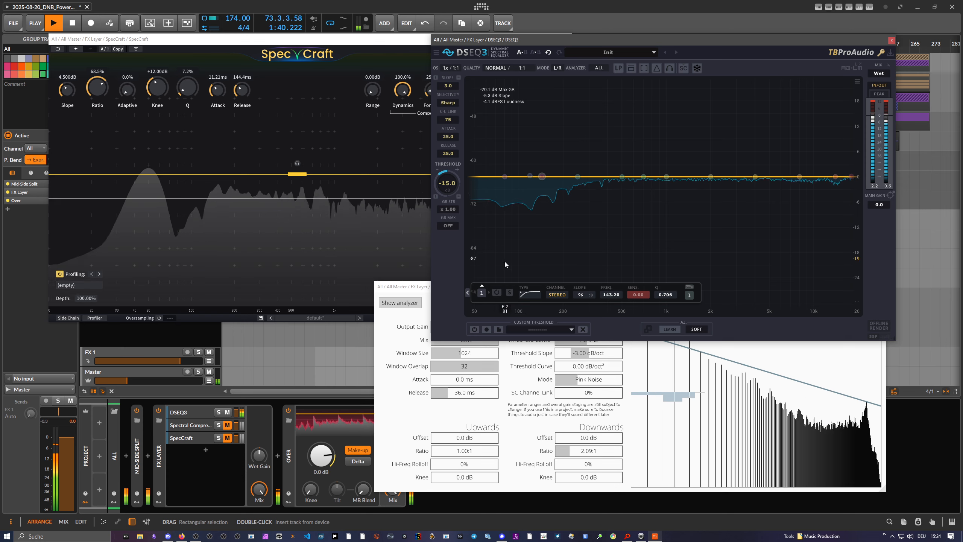
click(482, 291)
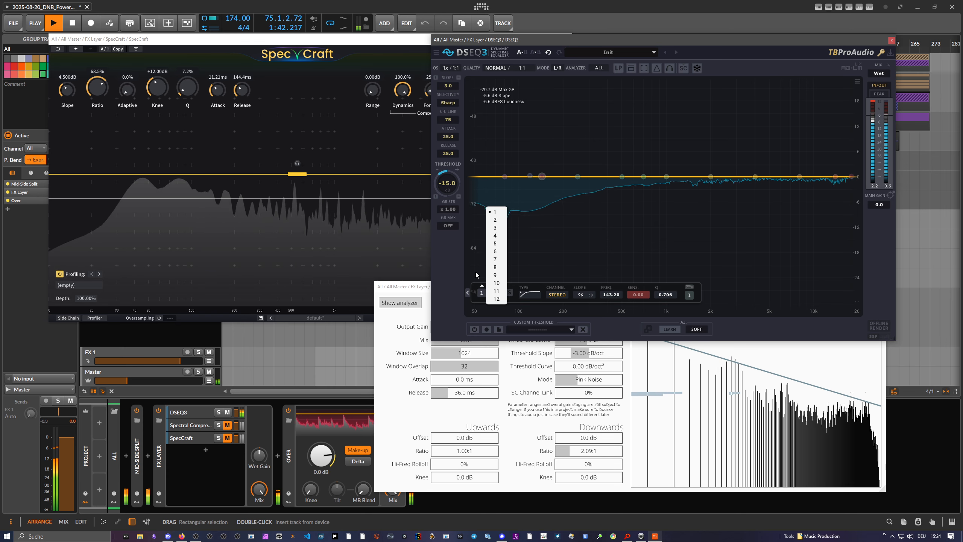
click(475, 271)
click(498, 291)
drag(542, 176, 548, 176)
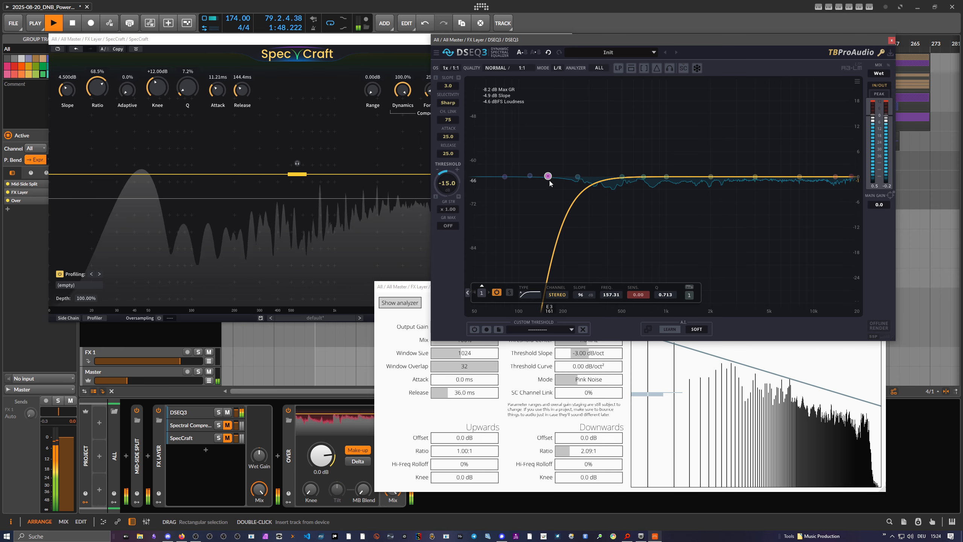
drag(546, 177, 531, 178)
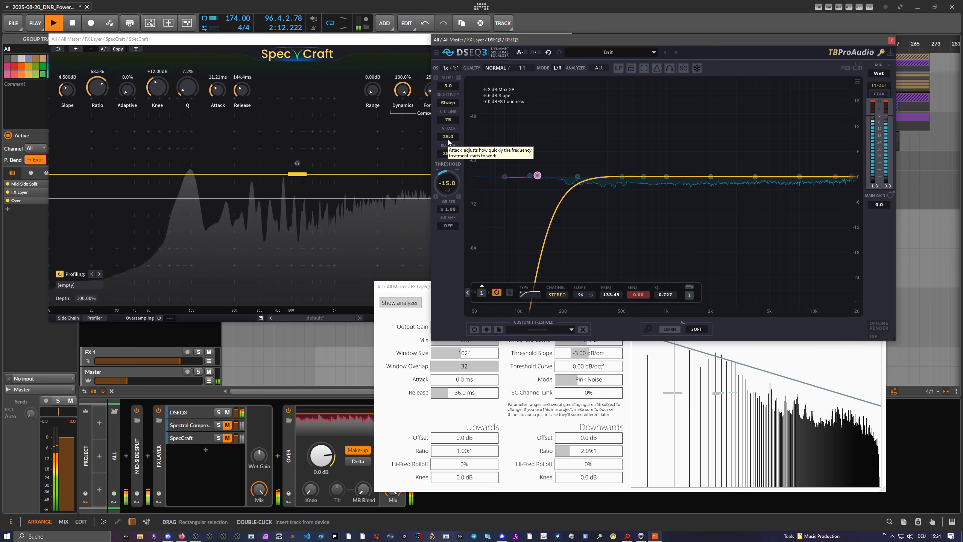
Try the Fast attack setting in DSEQ3 and raise the Master volume to hear its effect.
drag(447, 139, 448, 114)
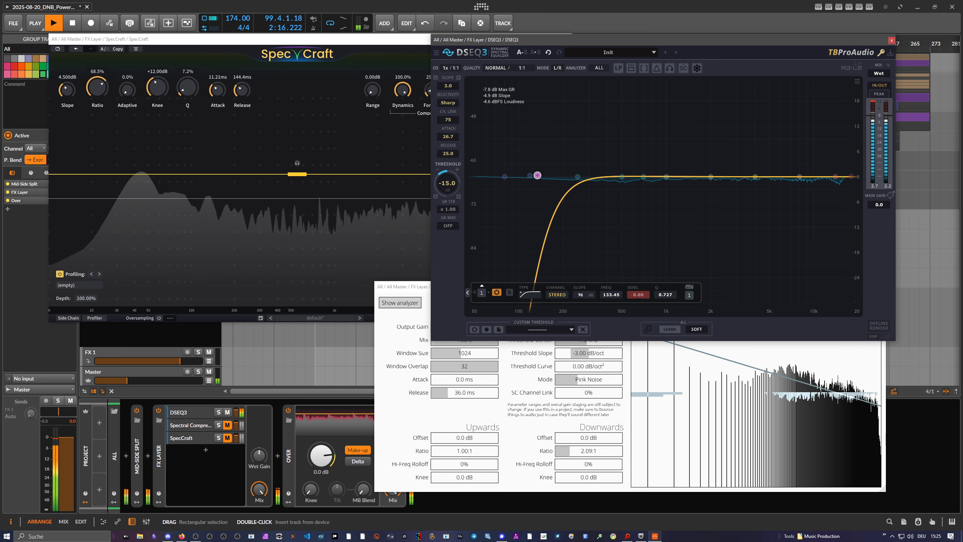
drag(452, 136, 452, 138)
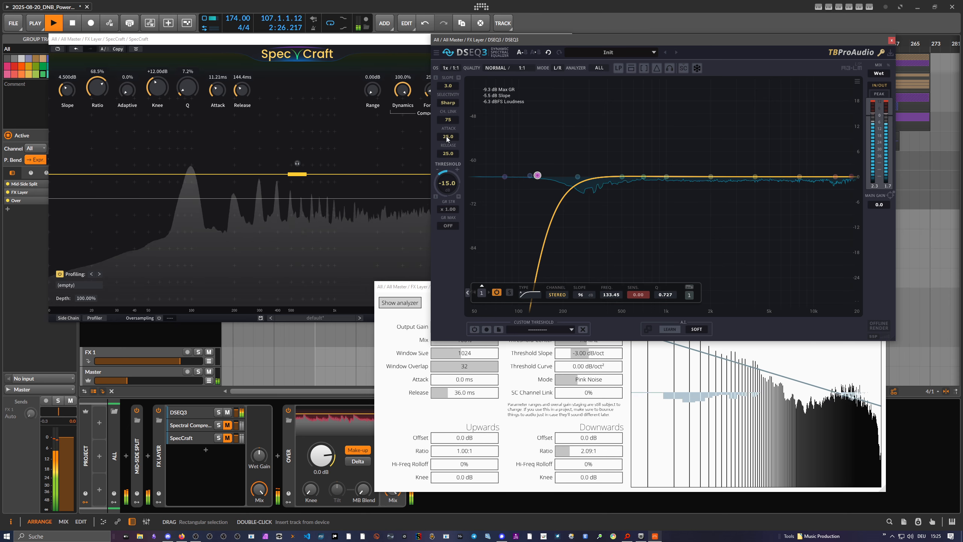
drag(447, 137, 447, 171)
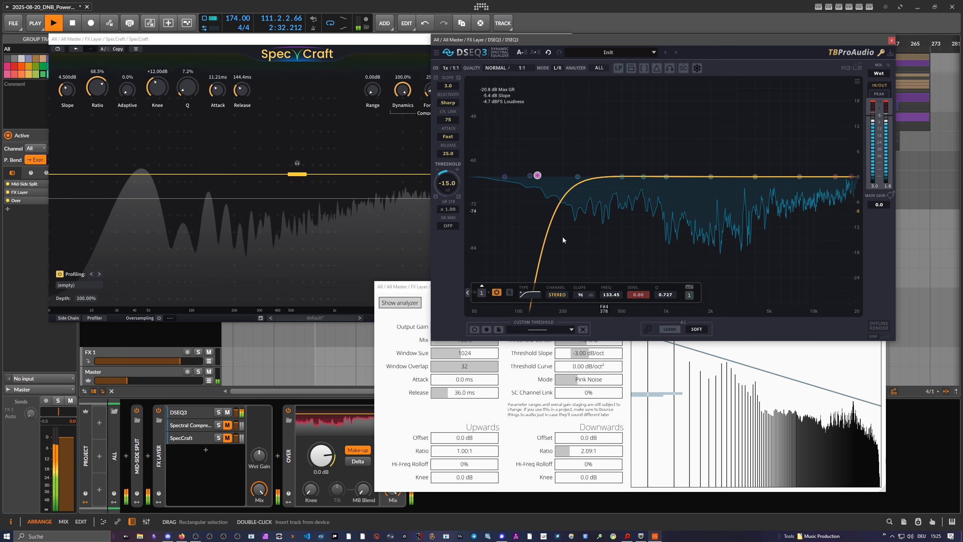
drag(128, 380, 171, 380)
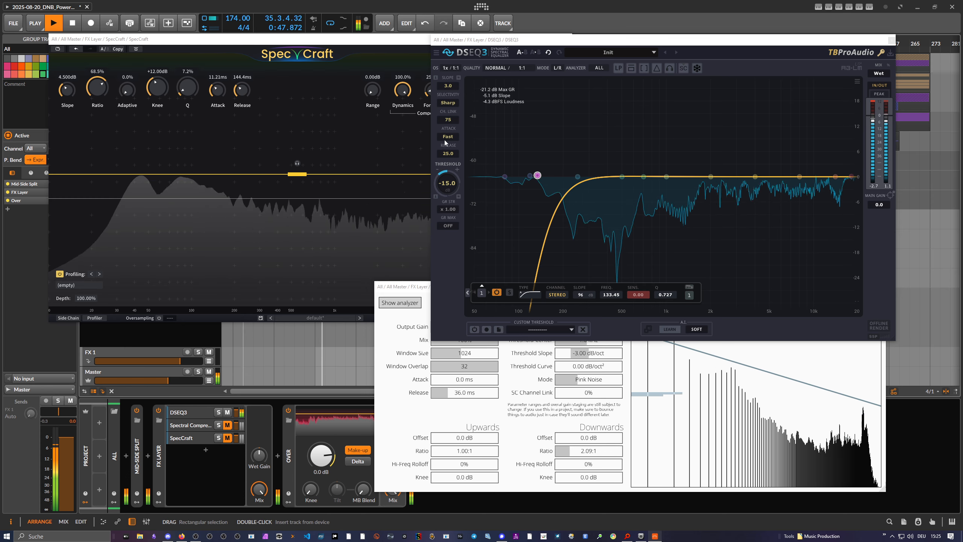
Set the DSEQ3 attack to 25.1 and lower the Master track's volume.
drag(445, 138, 446, 122)
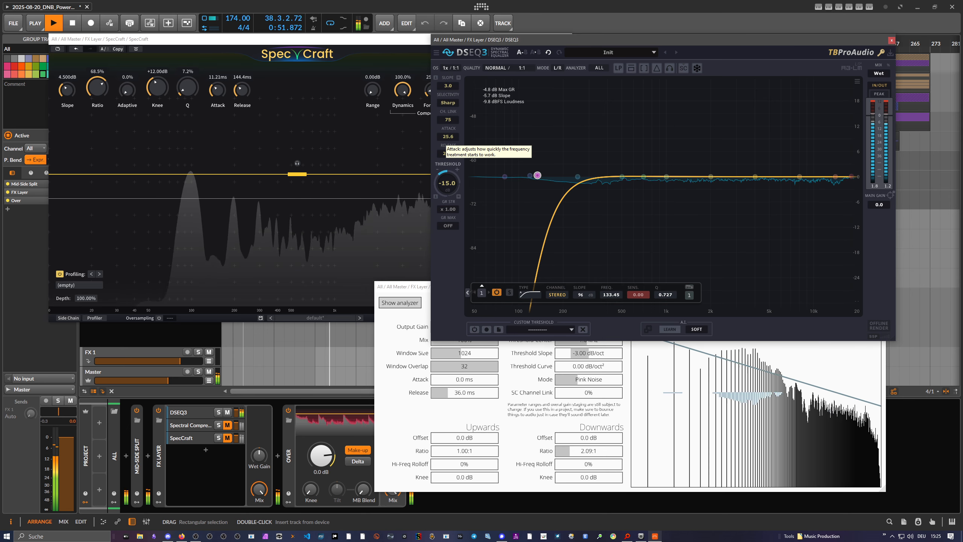
drag(446, 137, 446, 138)
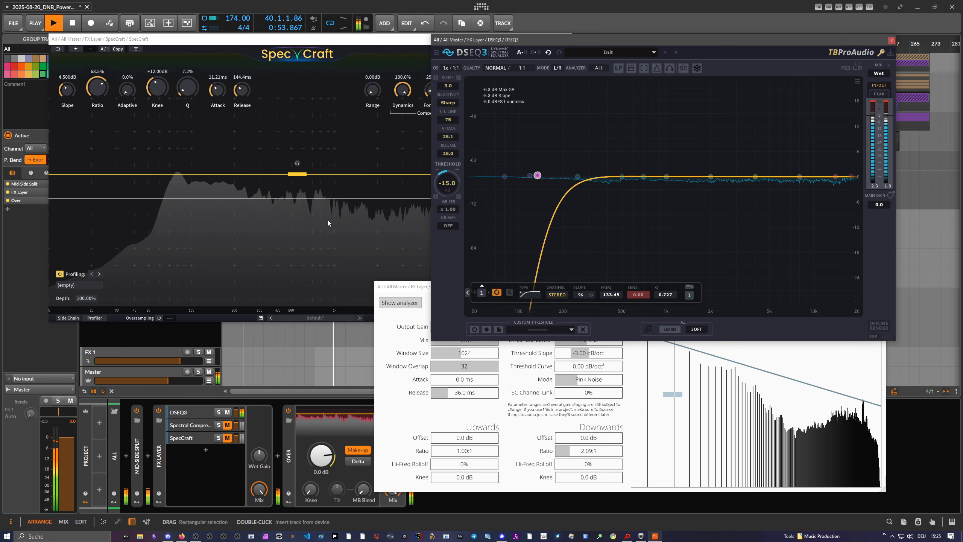
drag(168, 380, 113, 381)
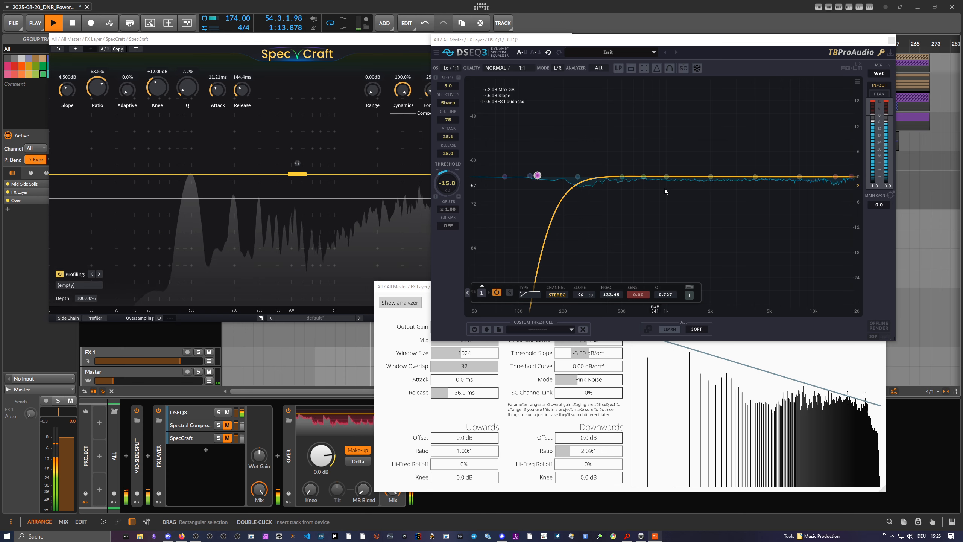
Try several DSEQ3 threshold settings between about -18 and -9 dB, ending at -13.3 dB.
drag(447, 183, 447, 181)
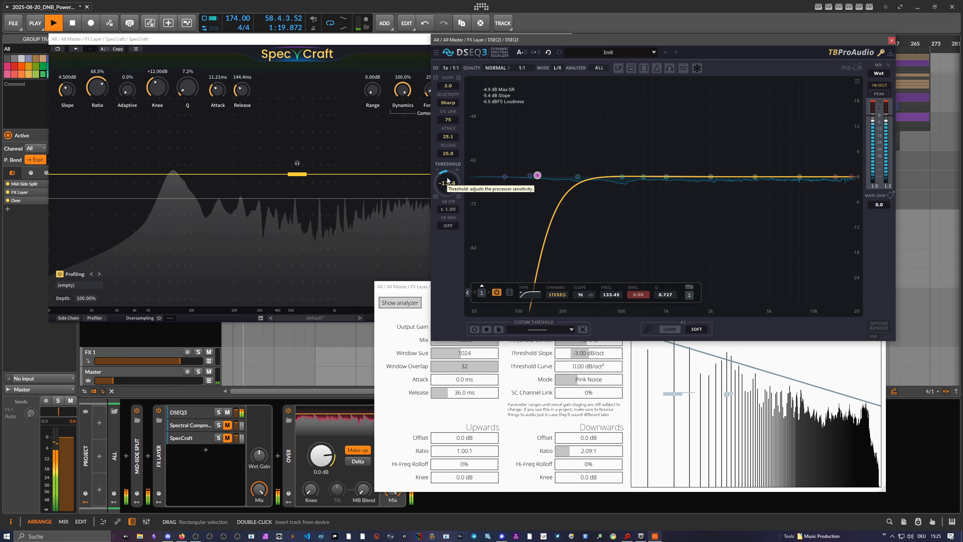
click(392, 44)
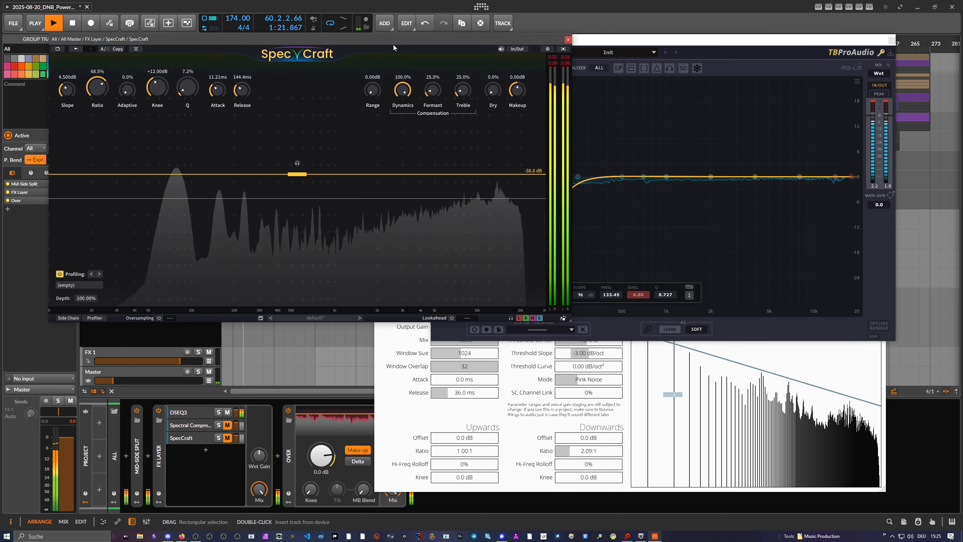
click(585, 38)
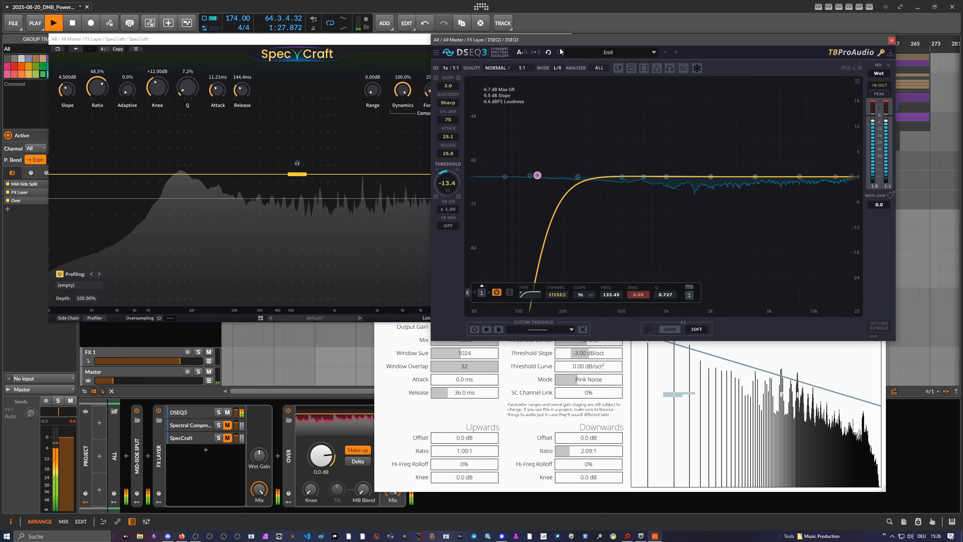
mouse_move(456, 189)
mouse_down()
mouse_move(456, 201)
mouse_move(455, 192)
mouse_up()
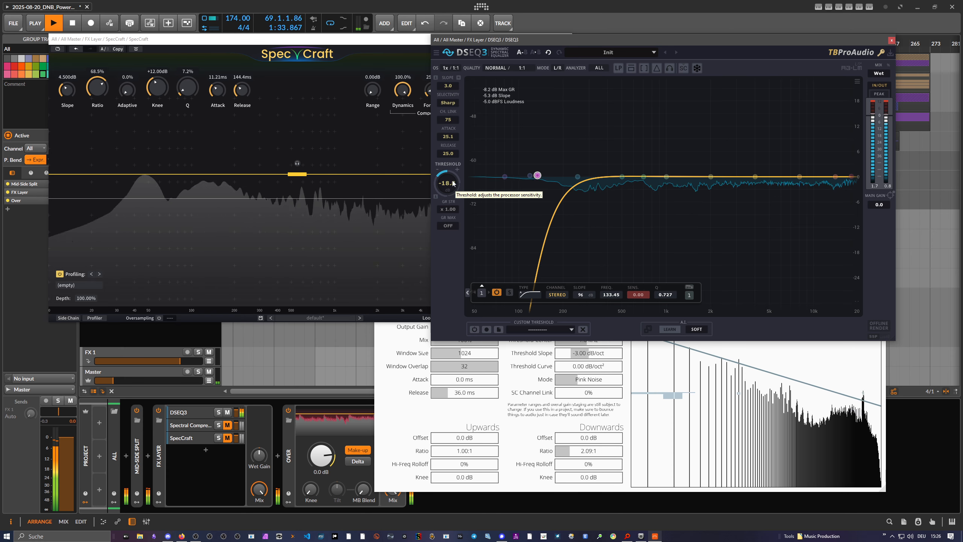
drag(452, 181, 453, 197)
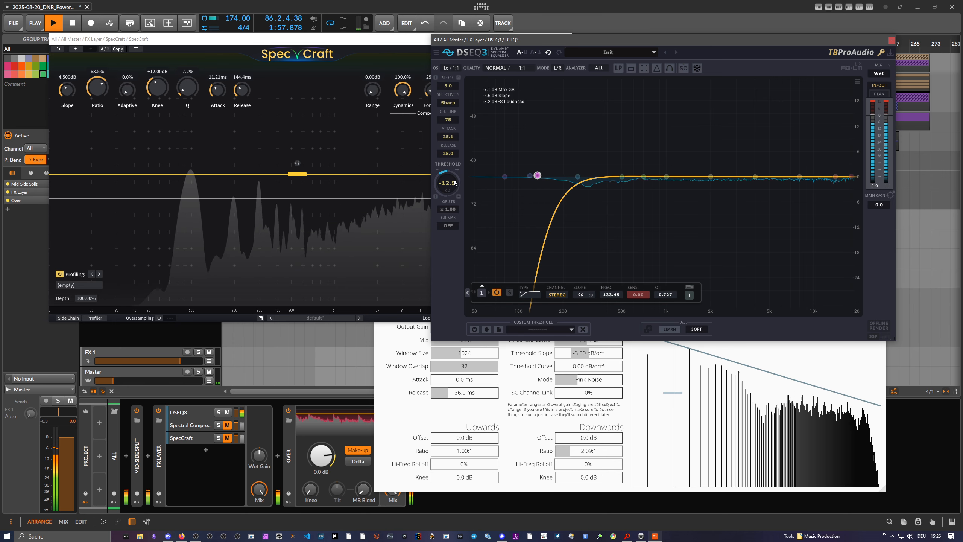
drag(454, 183, 454, 171)
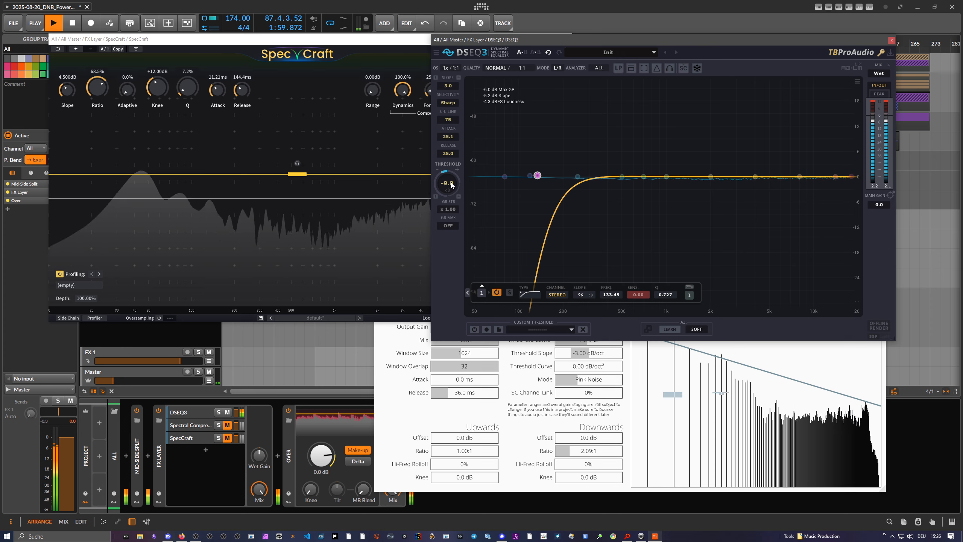
scroll(452, 184, down, 4)
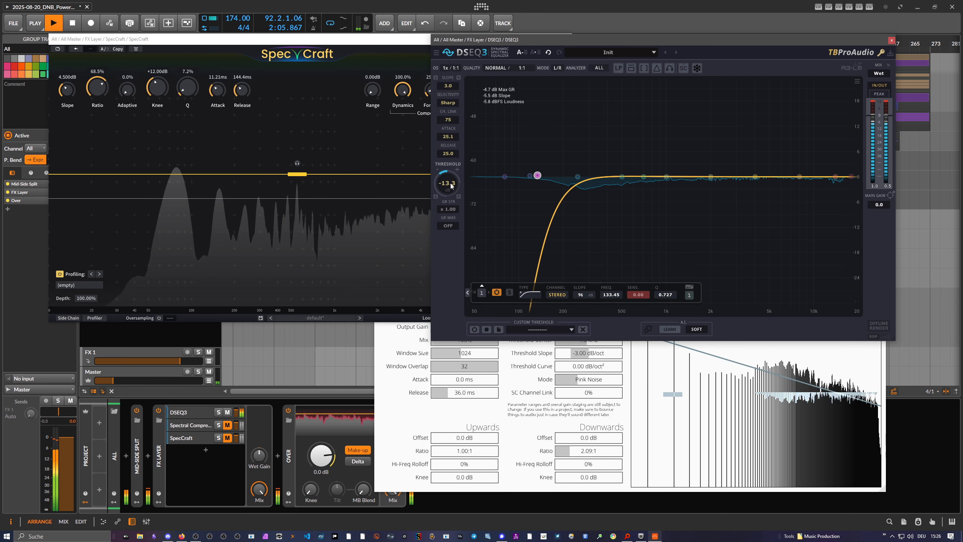
Lower the DSEQ3 threshold to -33.3 dB and reset the Master volume to its default.
scroll(452, 184, down, 15)
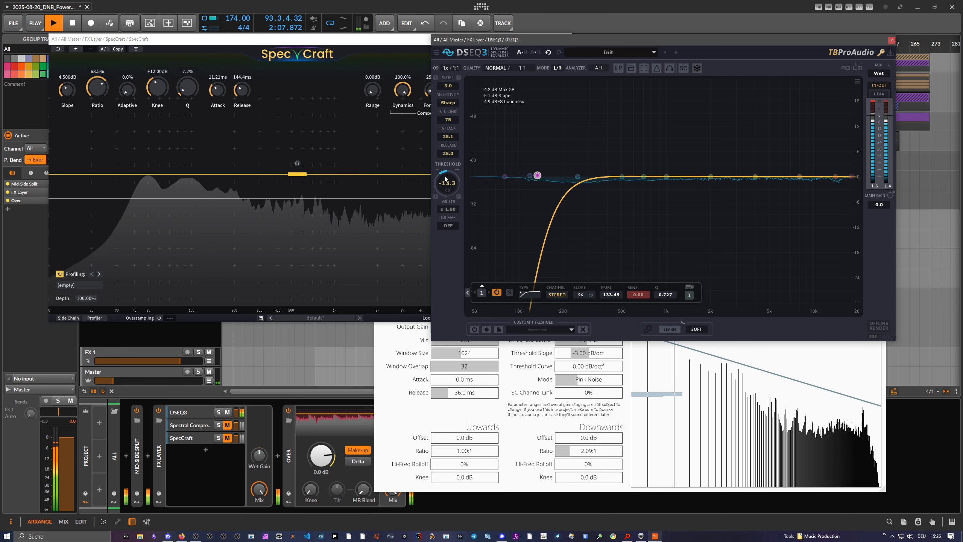
double_click(131, 381)
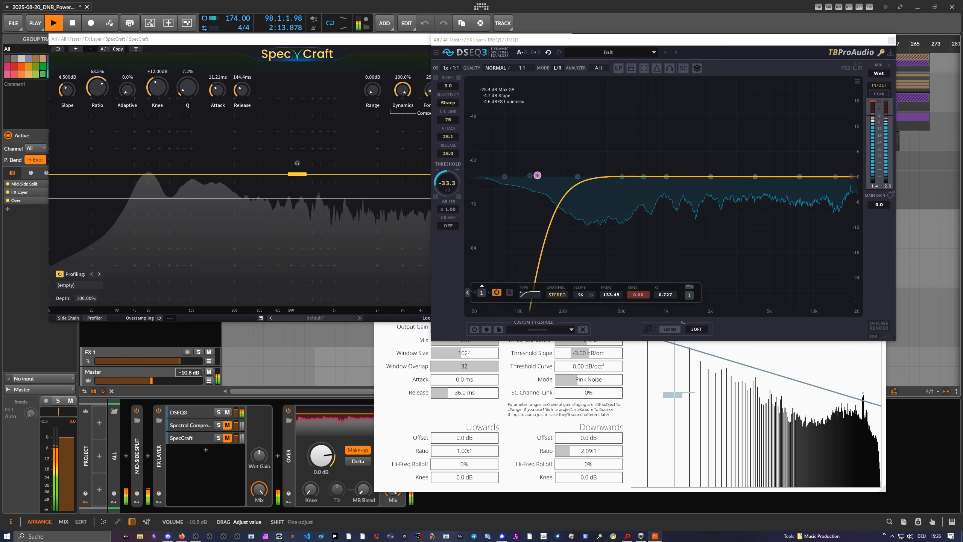
drag(178, 380, 165, 380)
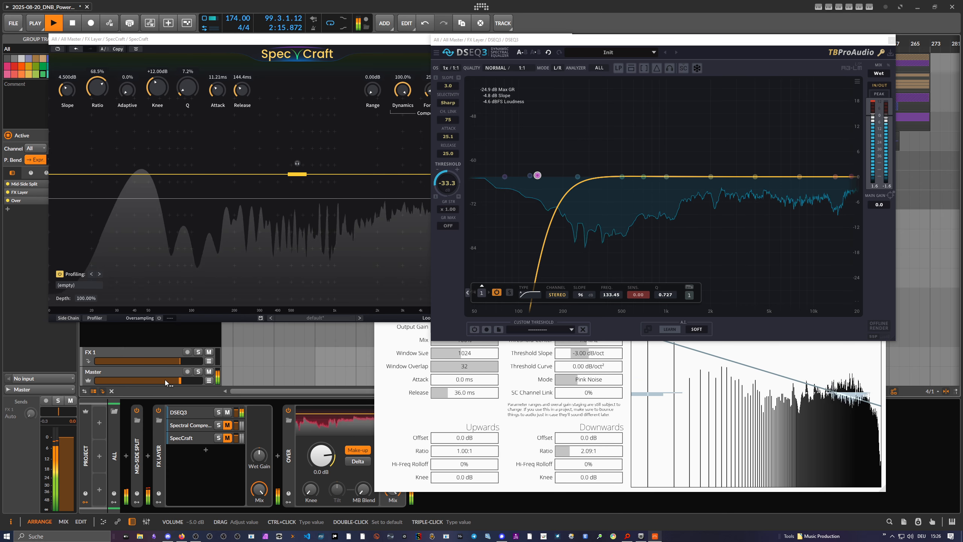
double_click(174, 382)
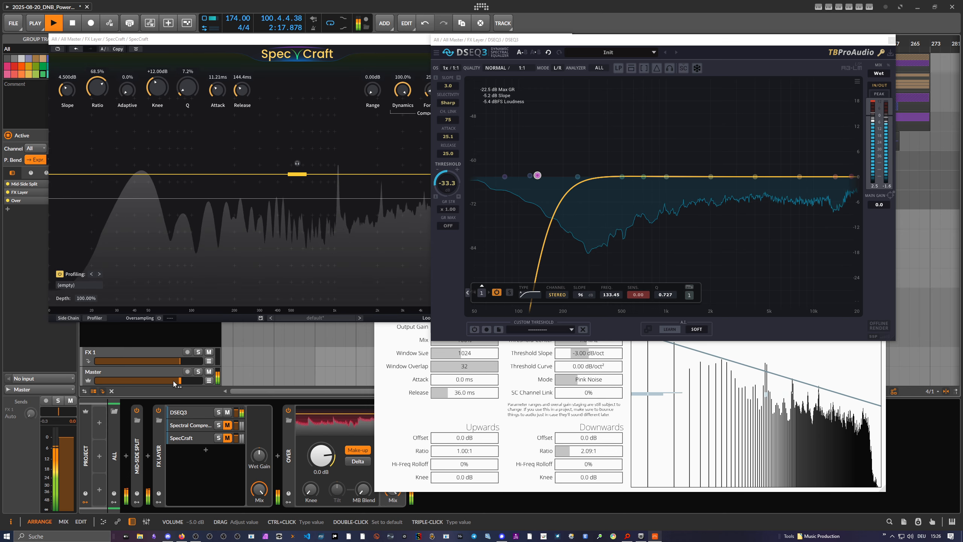
Raise the DSEQ3 threshold to -2.6 dB and turn the Master volume back down.
drag(448, 183, 447, 150)
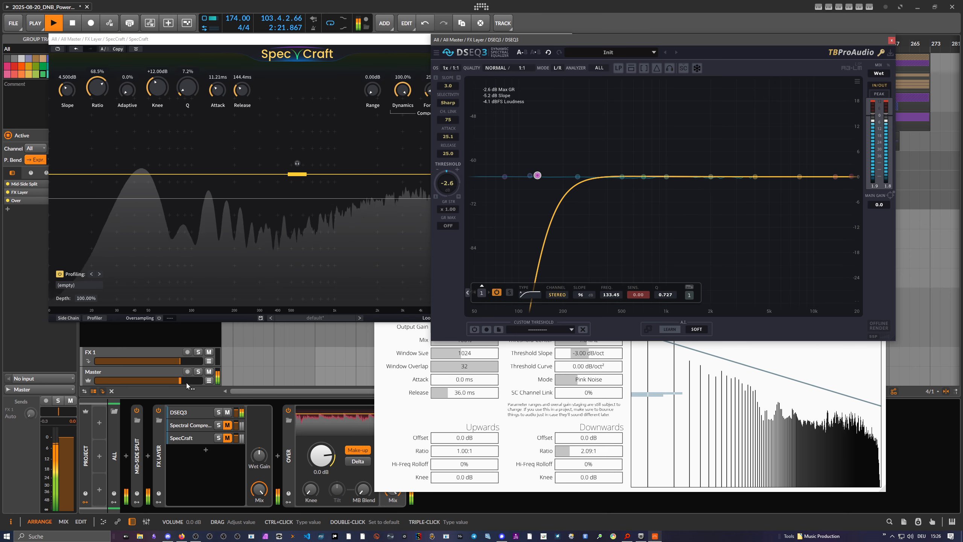
drag(183, 380, 127, 381)
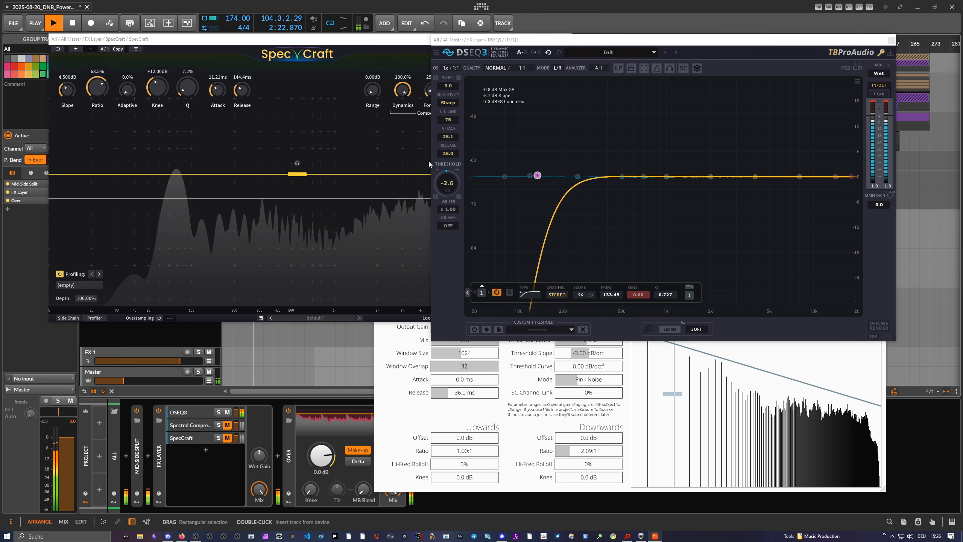
Keep the DSEQ3 selectivity at Sharp and lower the threshold to -20.2 dB.
click(448, 102)
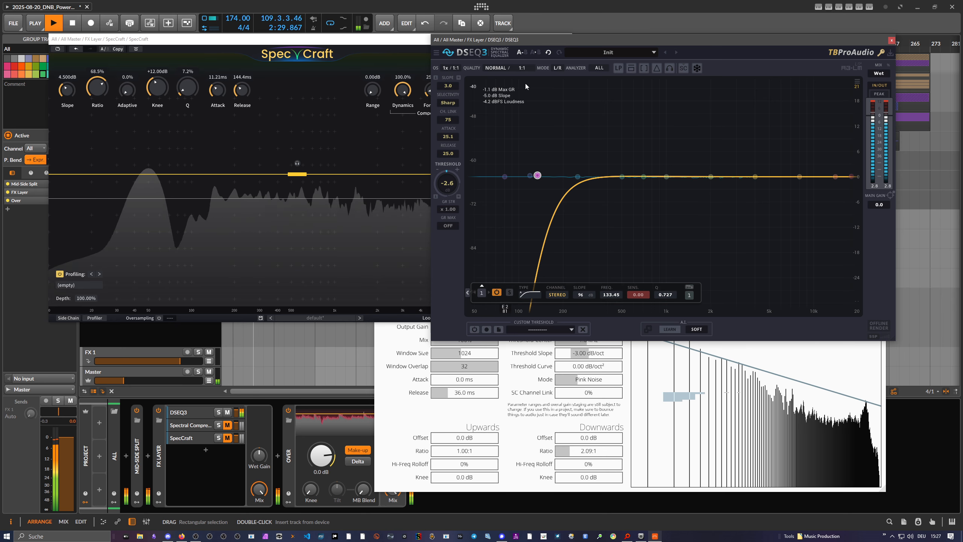
click(503, 408)
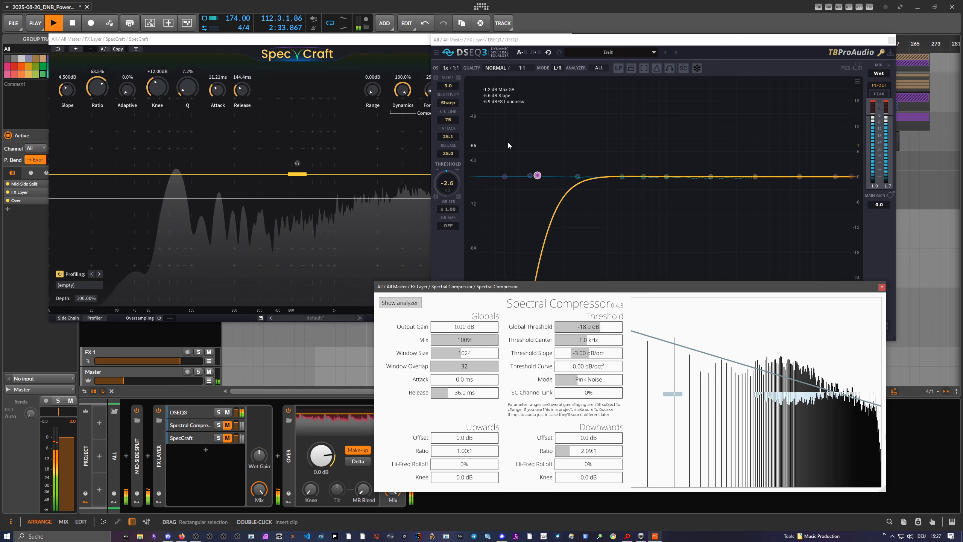
click(449, 104)
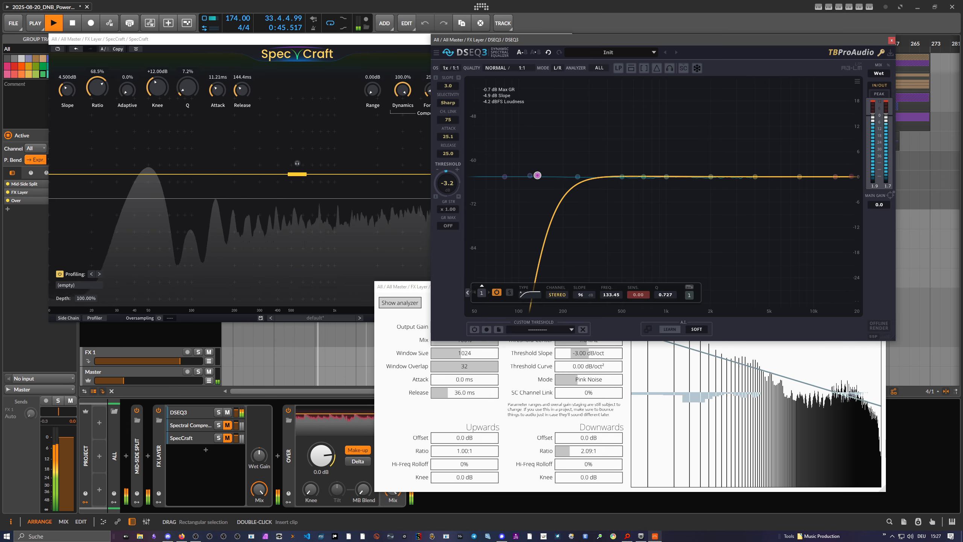
drag(446, 184, 446, 218)
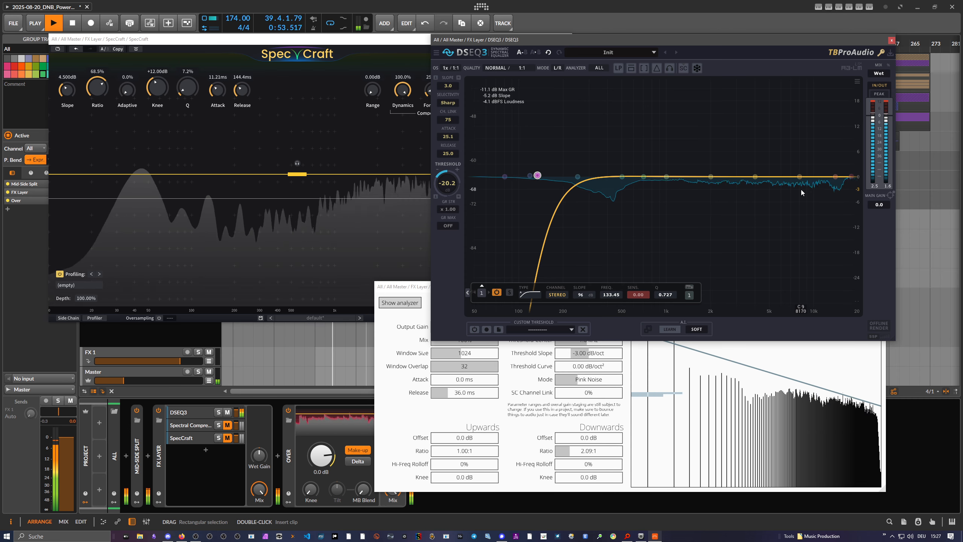
Compare the Soft and Sharp selectivity extremes in DSEQ3, ending at a selectivity of 56.
click(447, 103)
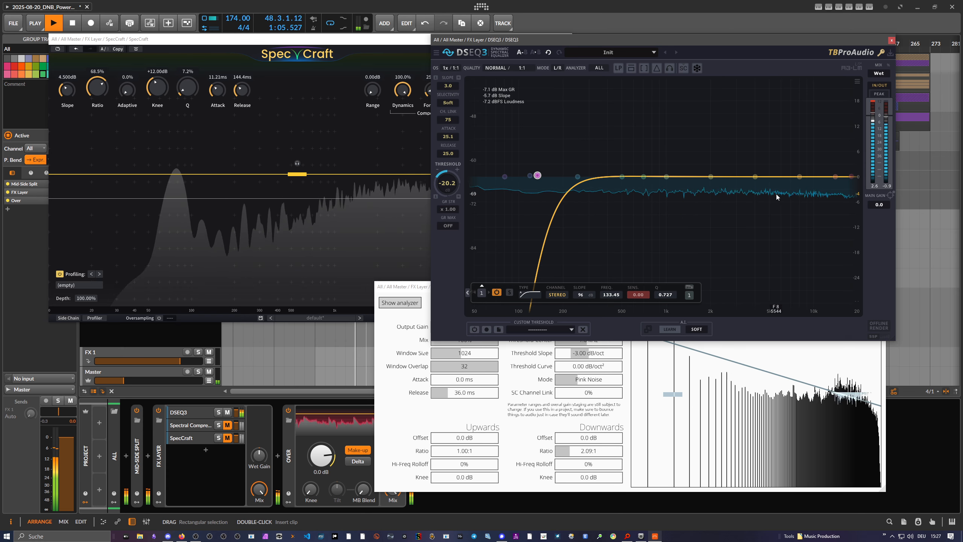
drag(450, 101, 449, 78)
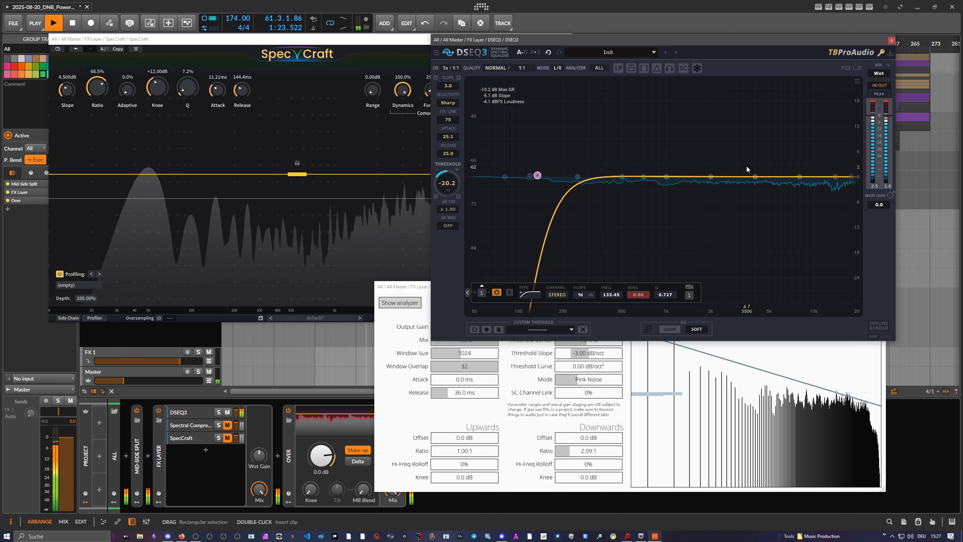
click(448, 102)
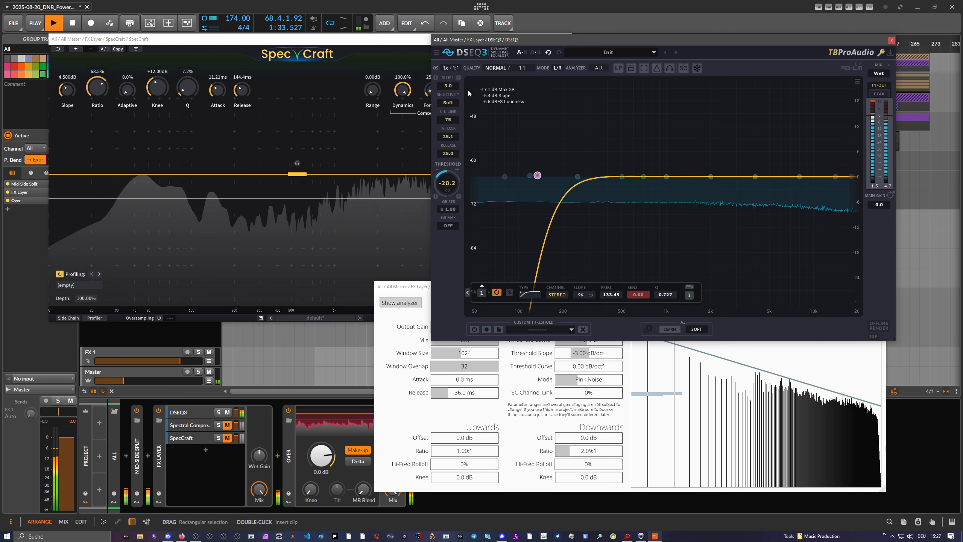
drag(447, 103, 448, 81)
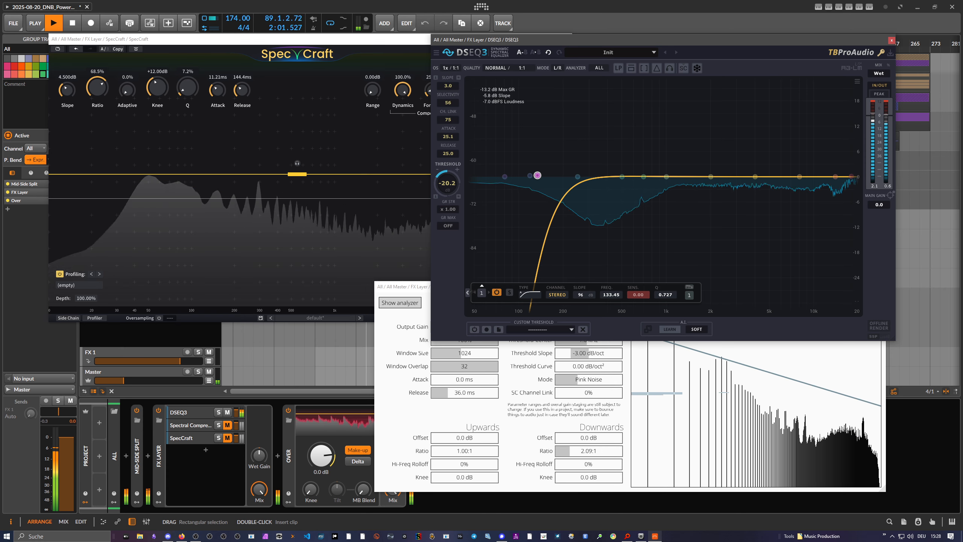
Raise the DSEQ3 threshold to -16.4 dB and set the selectivity to 60 after another try at Sharp.
drag(445, 106, 449, 106)
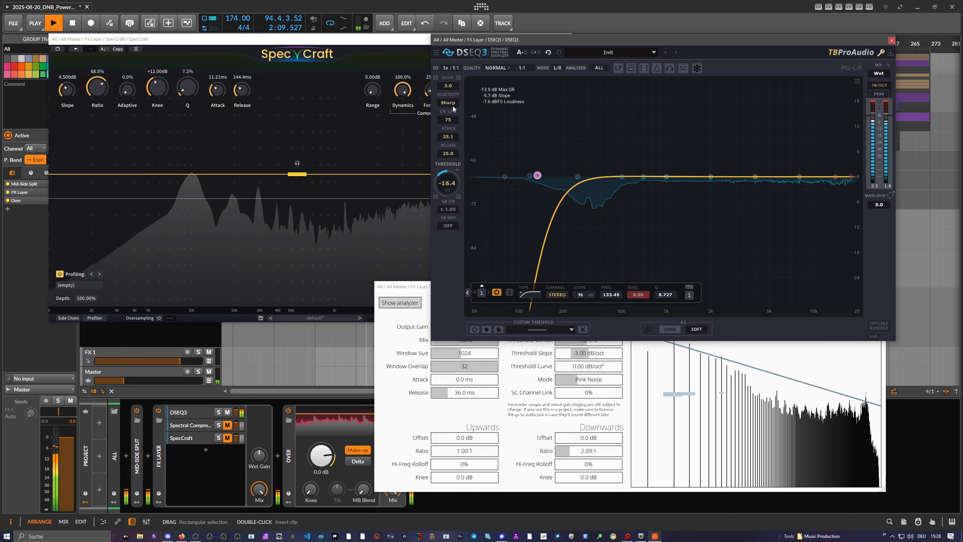
drag(449, 104, 449, 110)
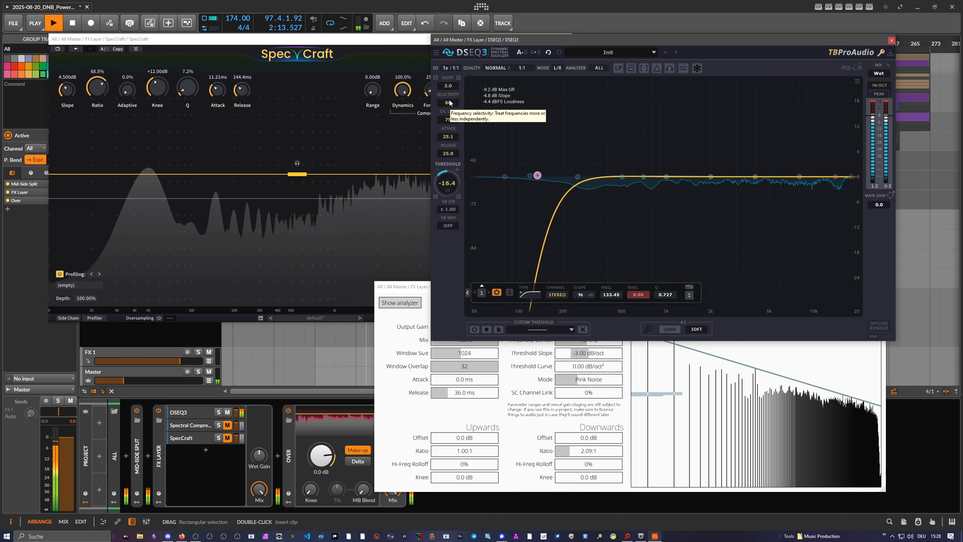
drag(449, 101, 449, 109)
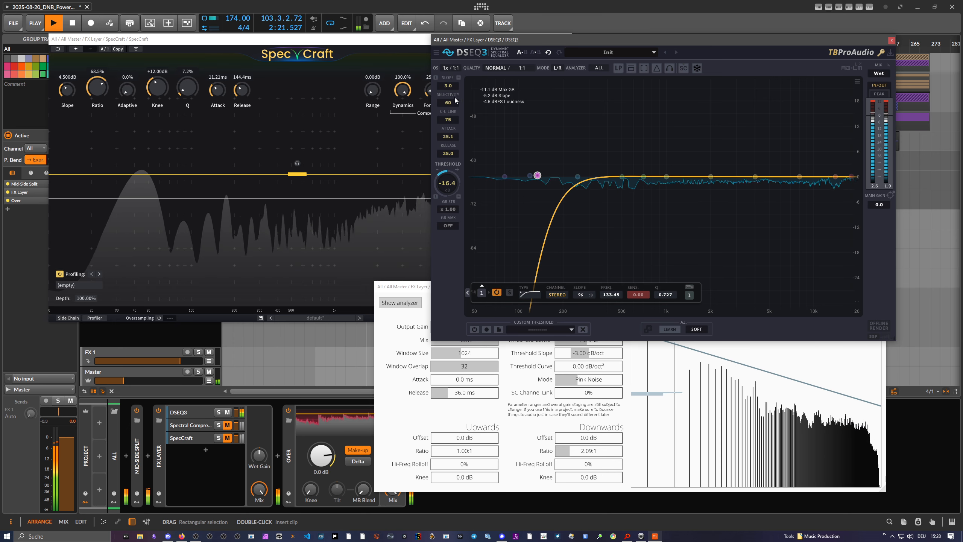
Raise the DSEQ3 threshold in stages to -9.6 dB, testing a gain-reduction strength of 10.00 before restoring it to 1.00.
drag(449, 182, 449, 169)
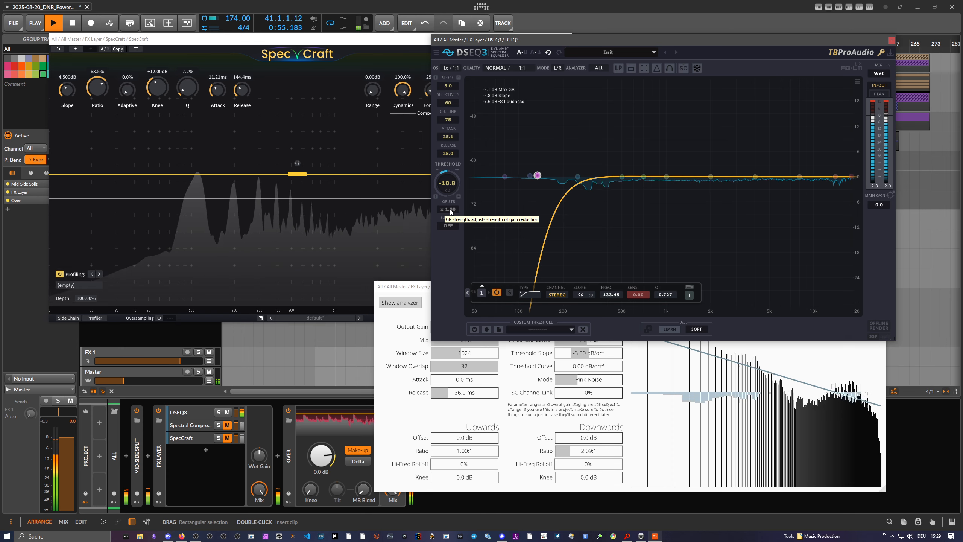
drag(457, 211, 457, 173)
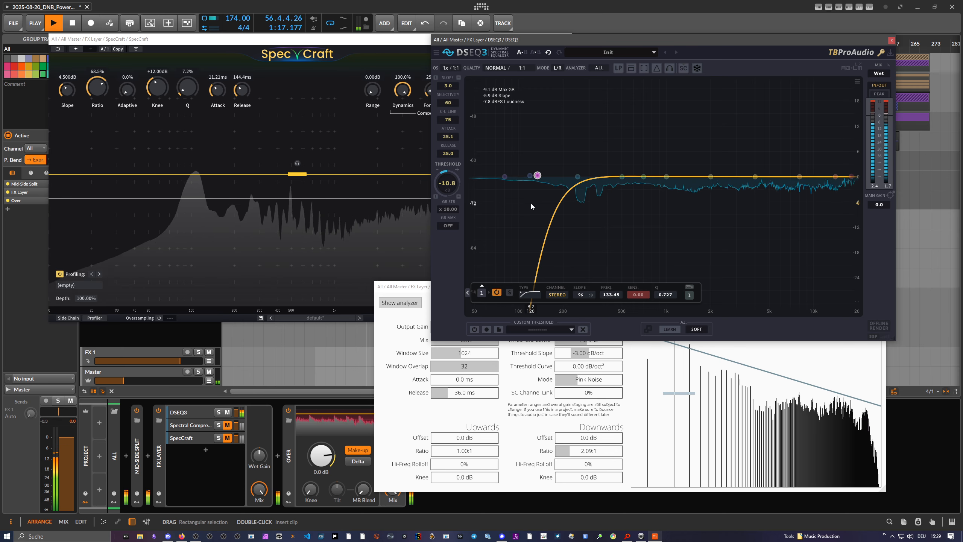
double_click(450, 210)
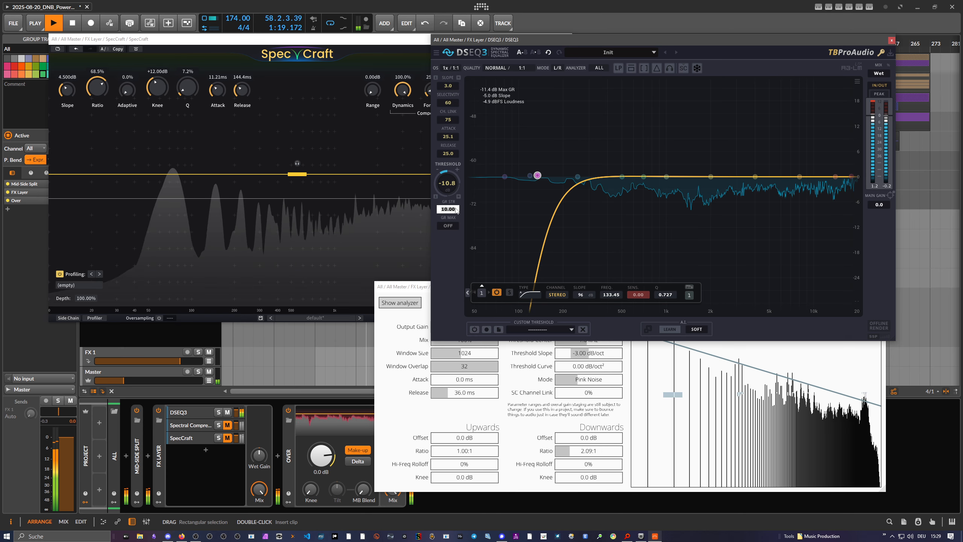
text(0.19)
key(Return)
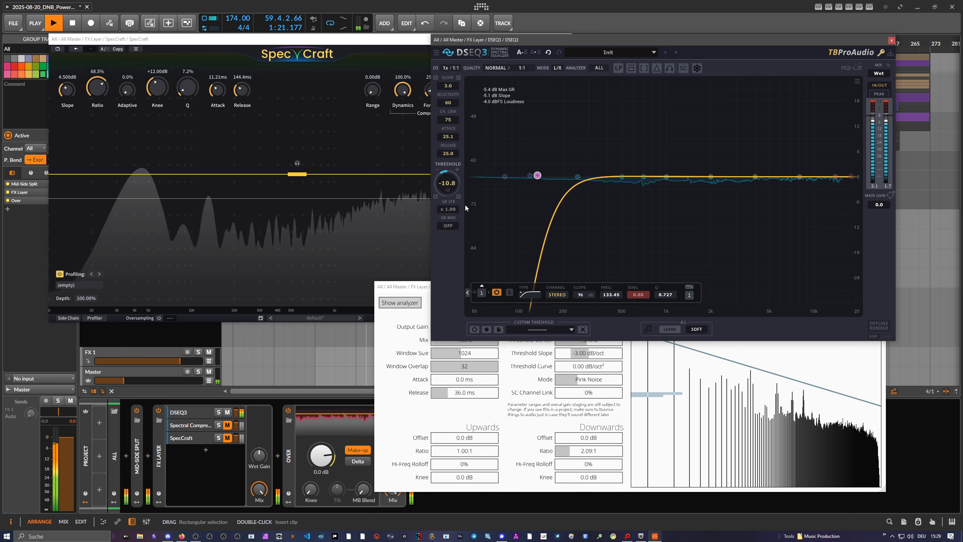
drag(451, 213, 451, 206)
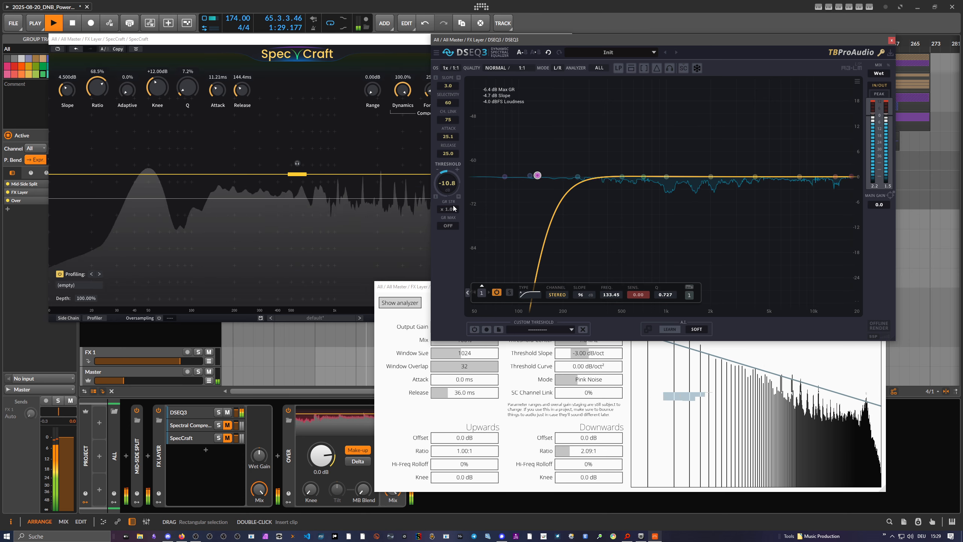
drag(455, 184, 454, 183)
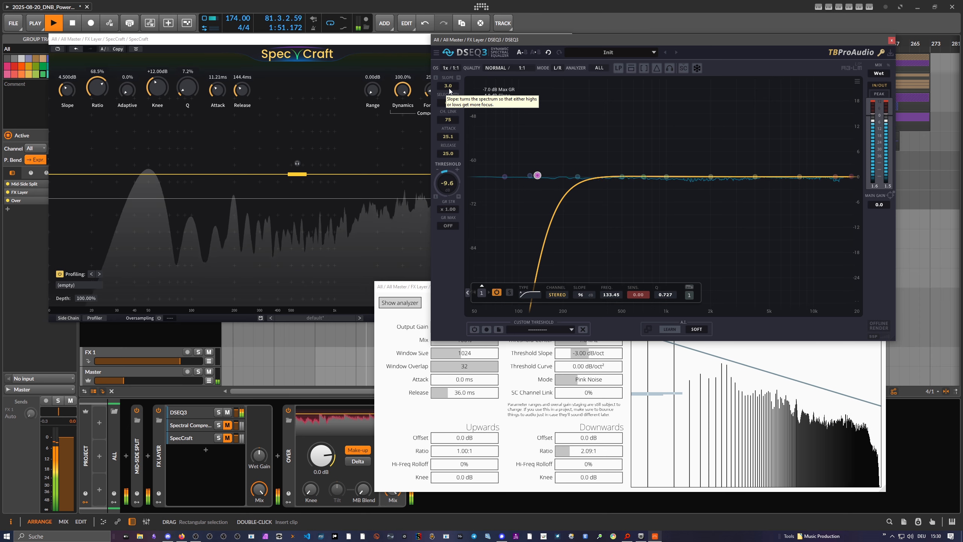
Lower the DSEQ3 low-cut band to about 86 Hz and try a slope of 0.0 before restoring it to 3.0.
drag(448, 88, 448, 106)
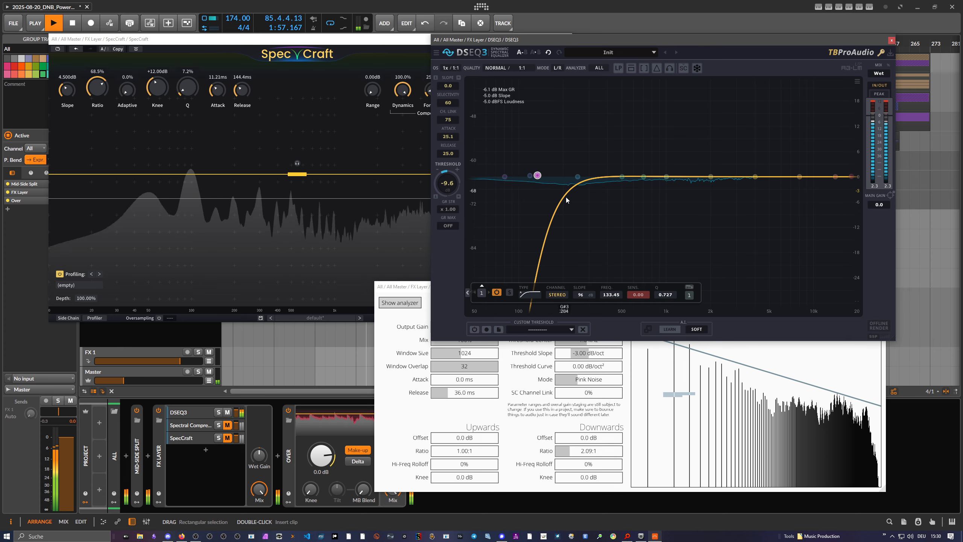
drag(565, 197, 479, 175)
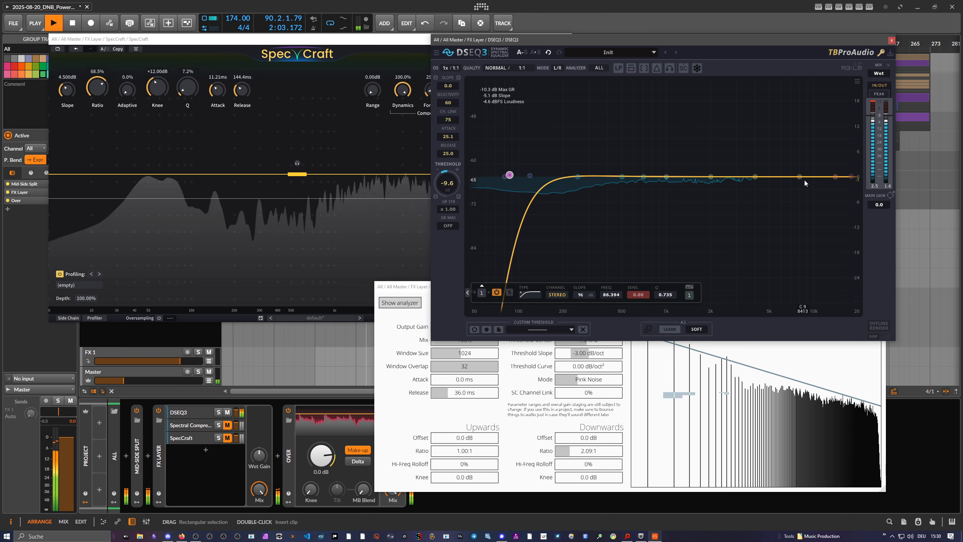
click(447, 86)
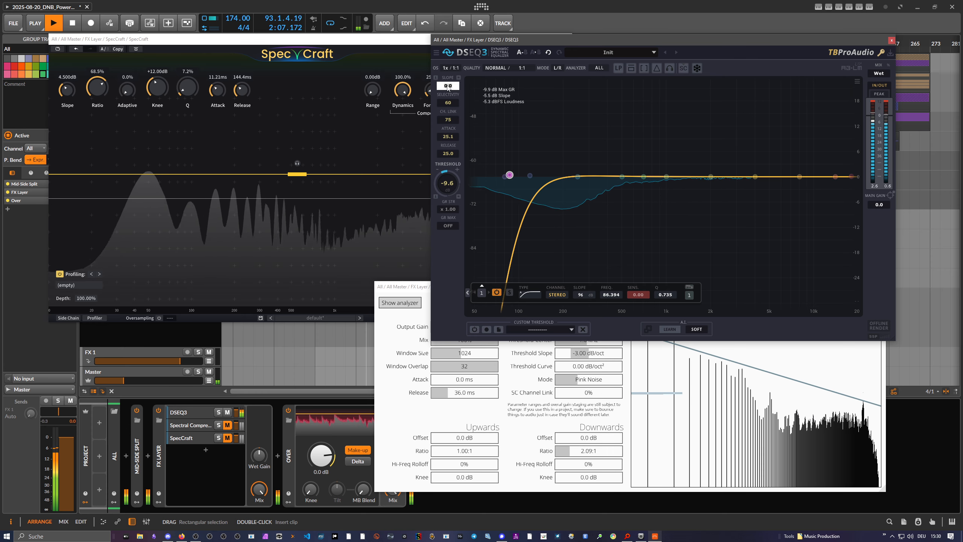
text(3)
key(Return)
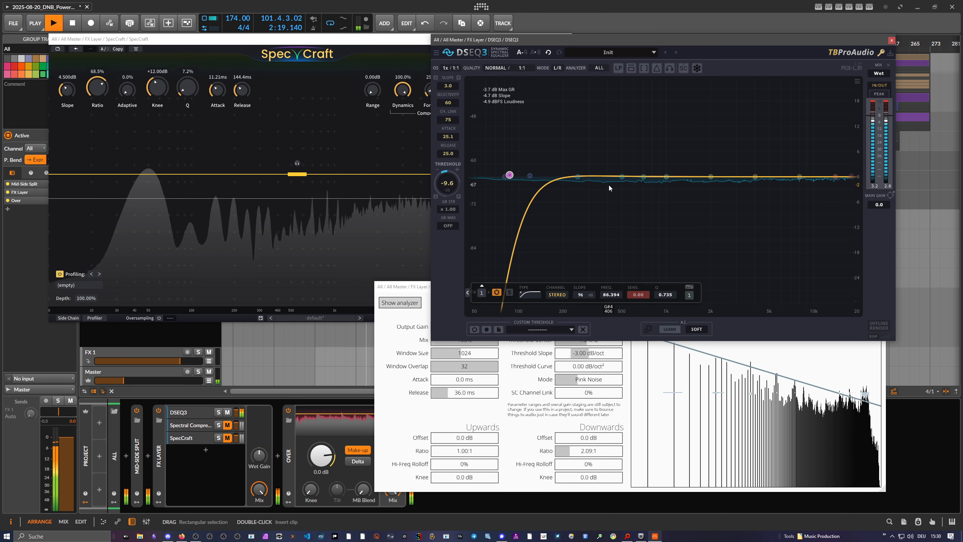
Try a DSEQ3 slope of 9.0 and return it to 3.0.
drag(448, 87, 447, 69)
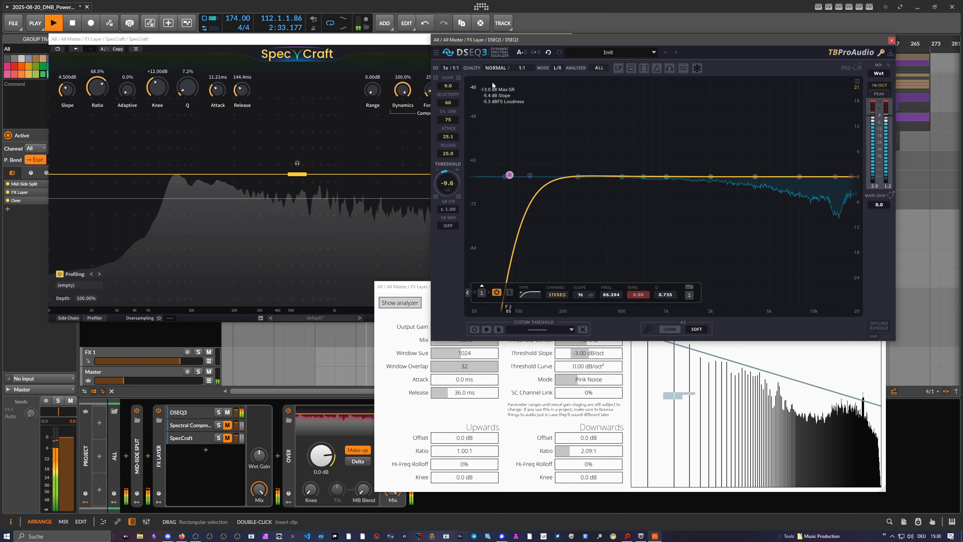
double_click(451, 85)
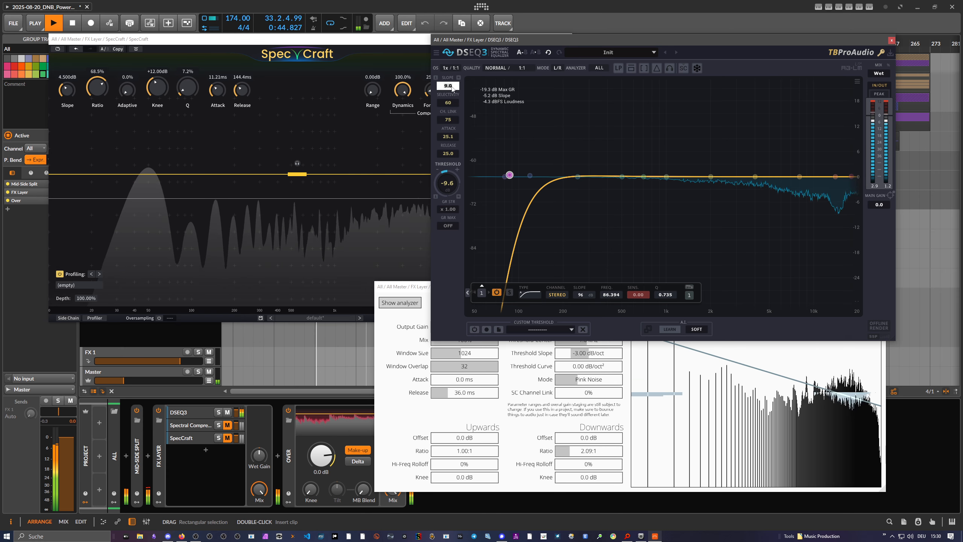
text(3)
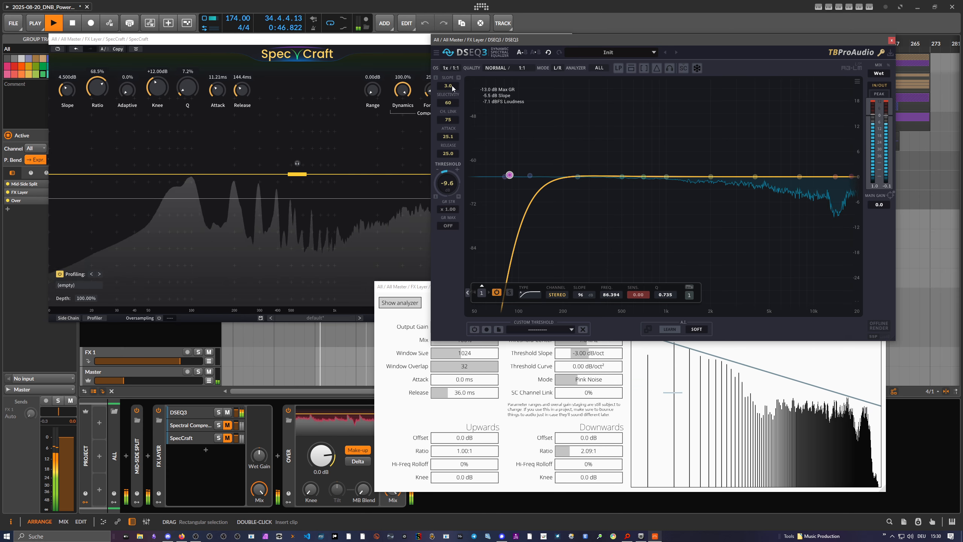
key(Return)
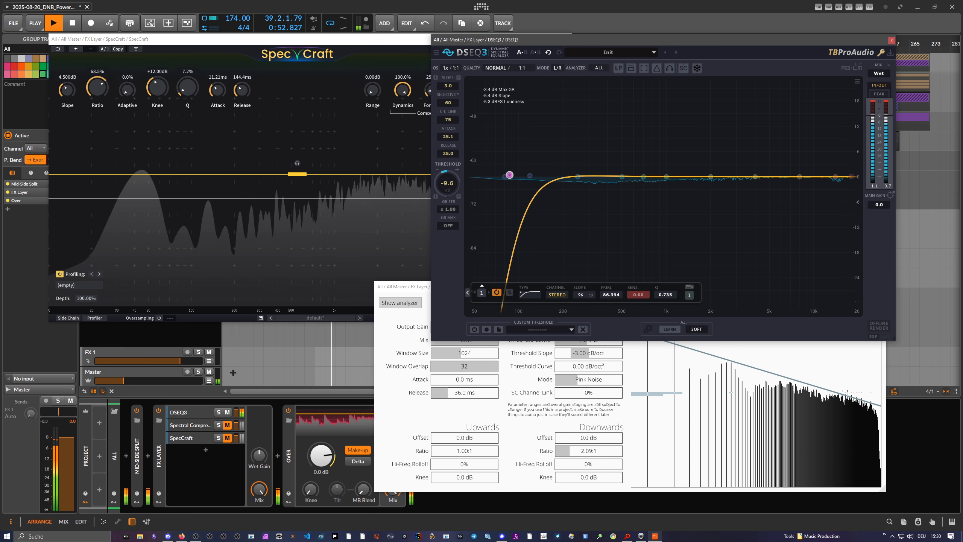
Record a custom threshold from the input in DSEQ3, raising the Master volume while listening and turning it back down.
drag(139, 381, 117, 381)
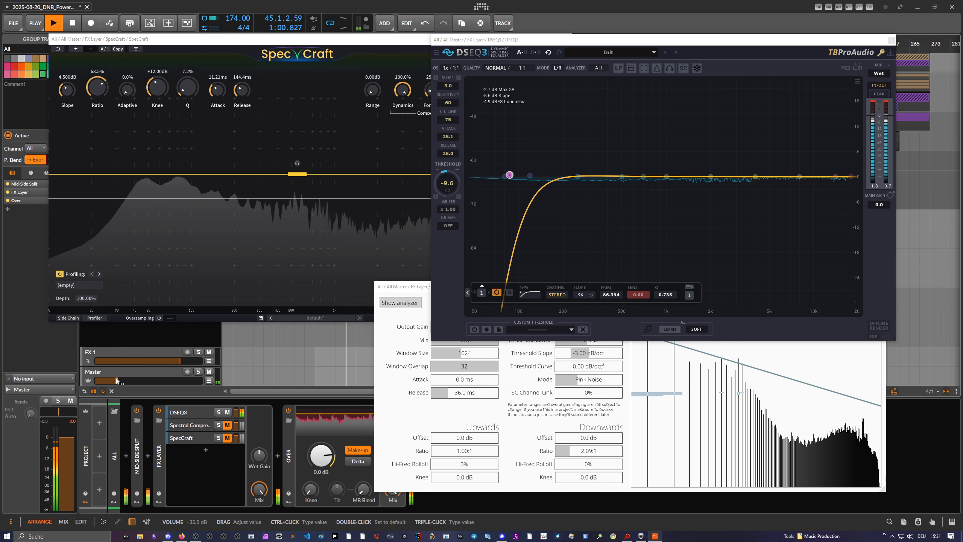
drag(117, 380, 146, 381)
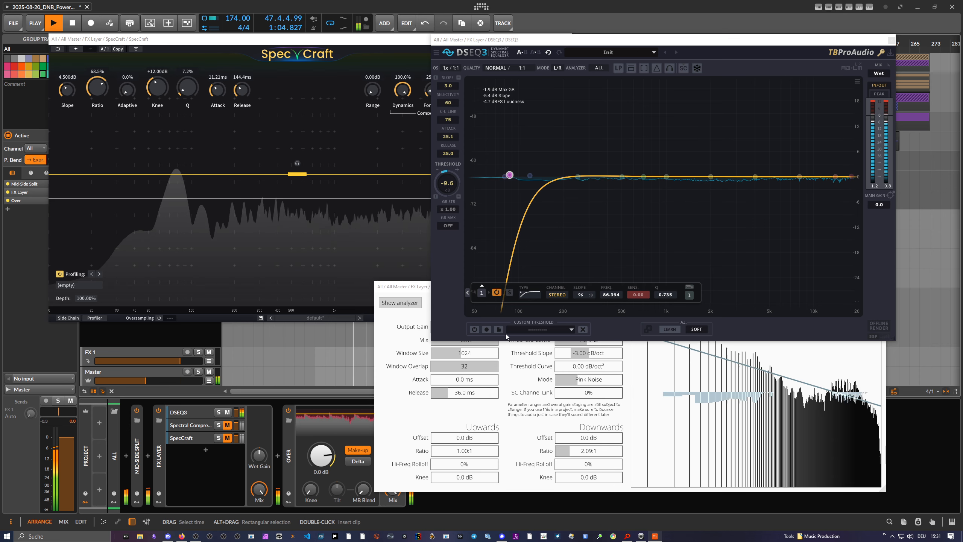
click(486, 330)
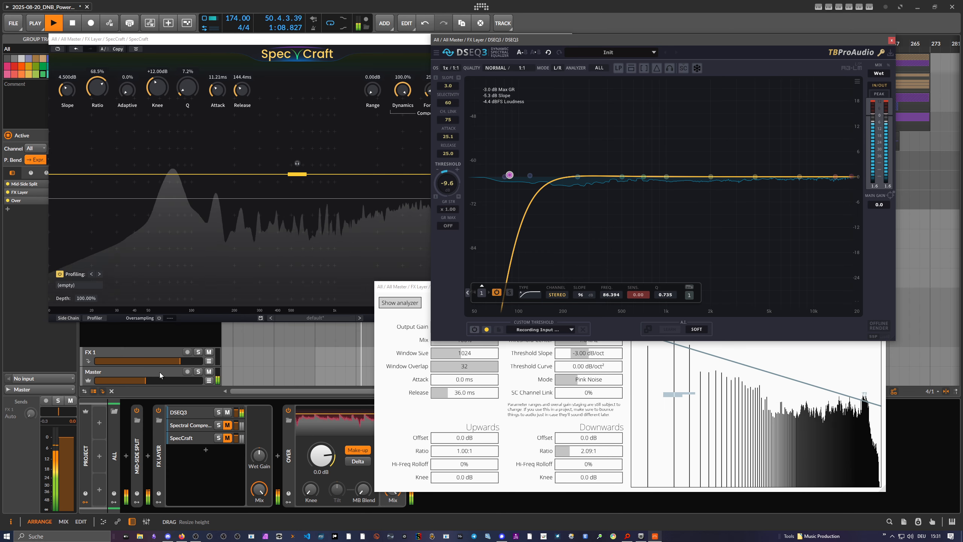
drag(148, 382, 159, 382)
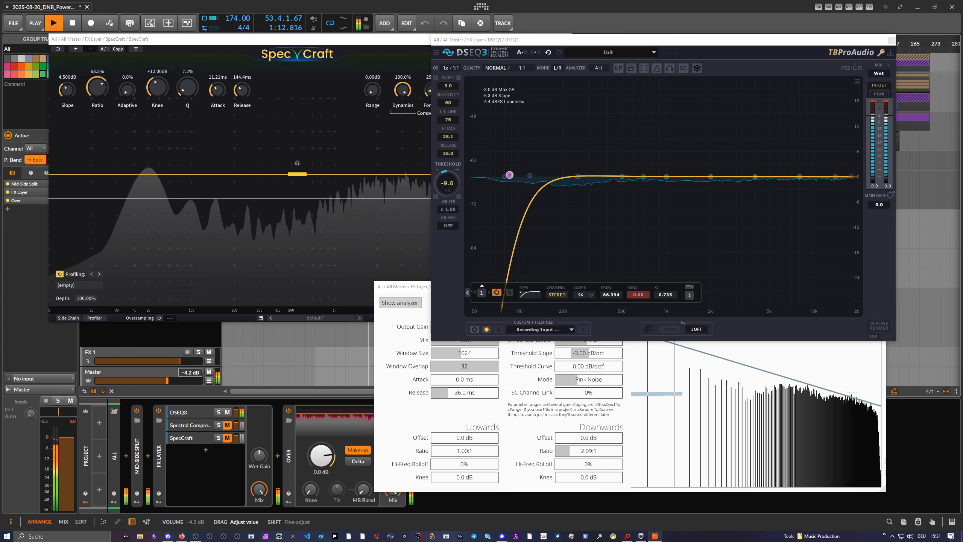
drag(166, 380, 115, 381)
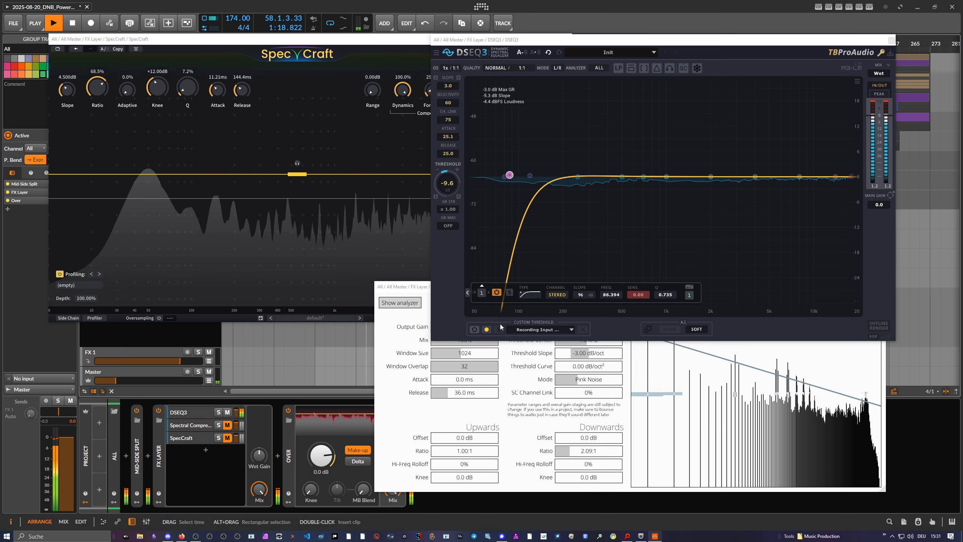
click(487, 330)
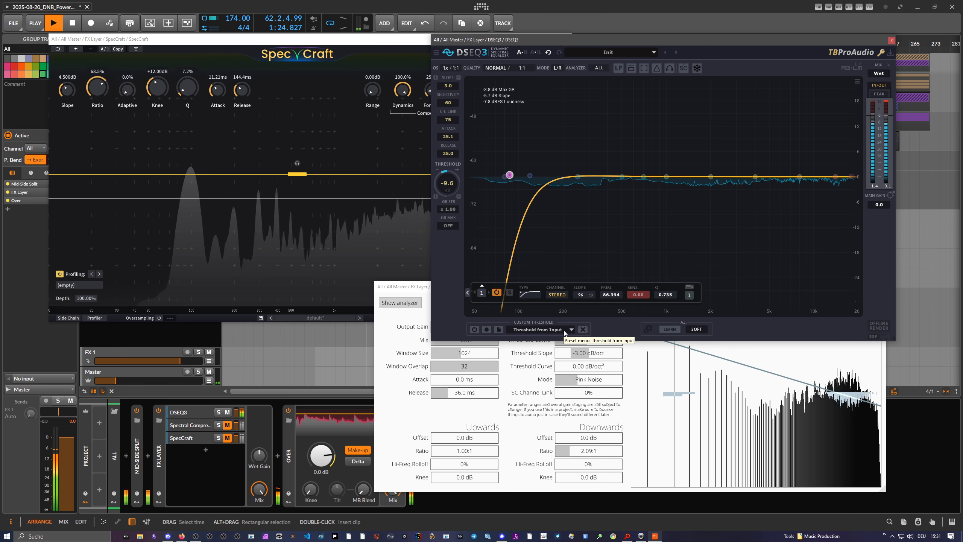
Set the DSEQ3 slope to 0 and enable the custom threshold recorded from the input.
double_click(447, 85)
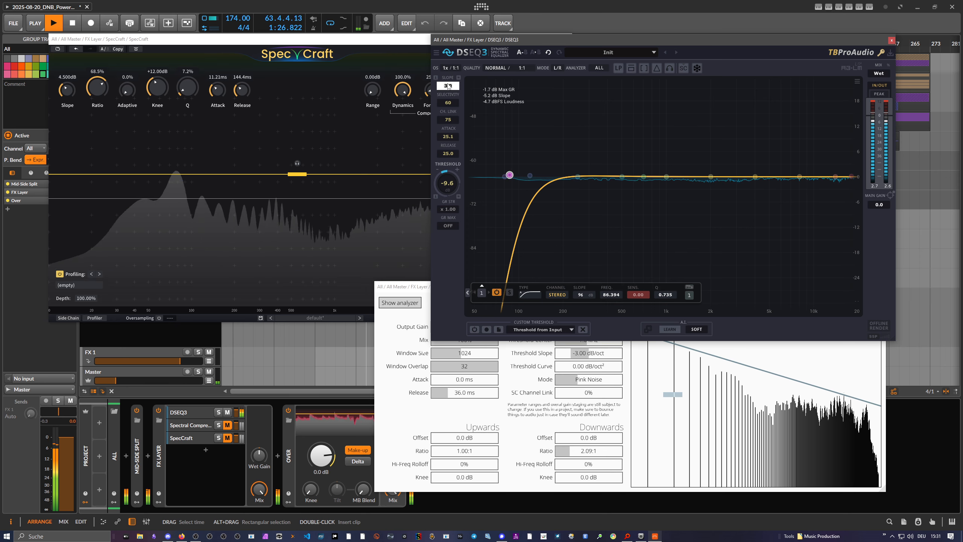
text(0)
key(Return)
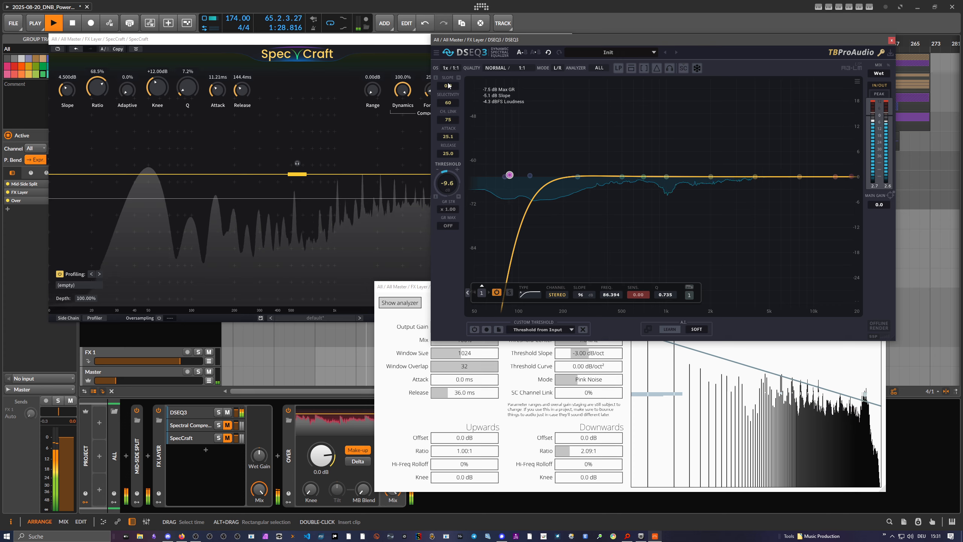
click(474, 329)
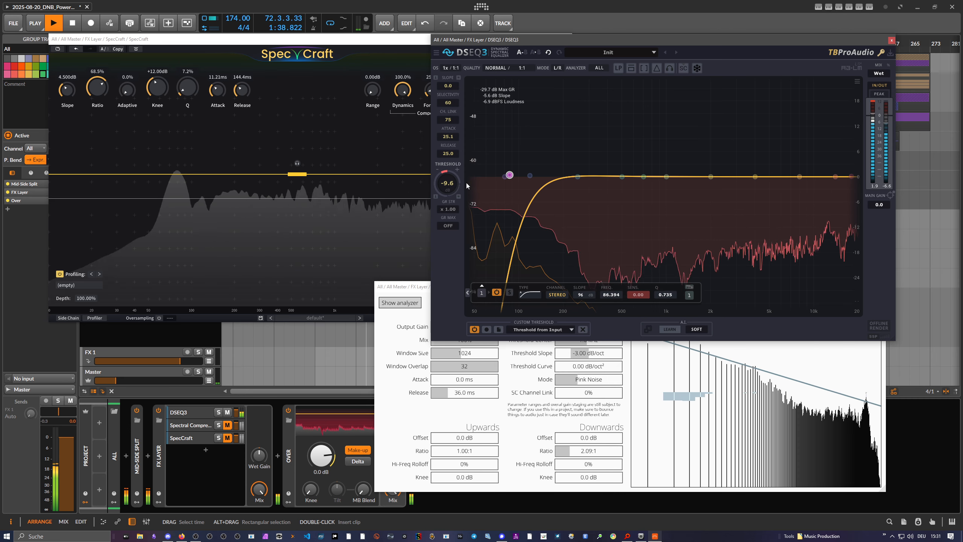
Raise the DSEQ3 threshold to 30.0 dB and lower it in stages to 13.5 dB, shifting the plugin window along the way.
drag(447, 185, 447, 137)
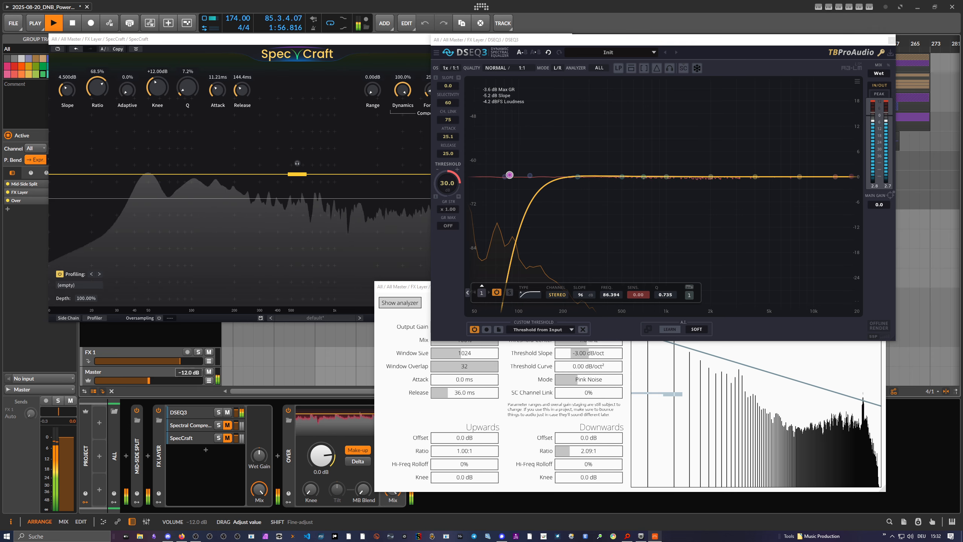
drag(447, 180, 447, 186)
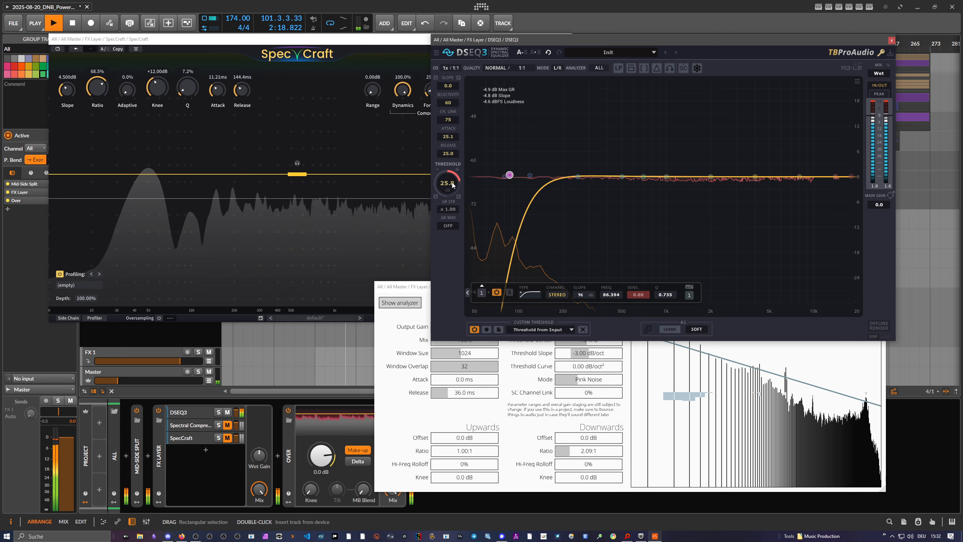
scroll(452, 185, up, 3)
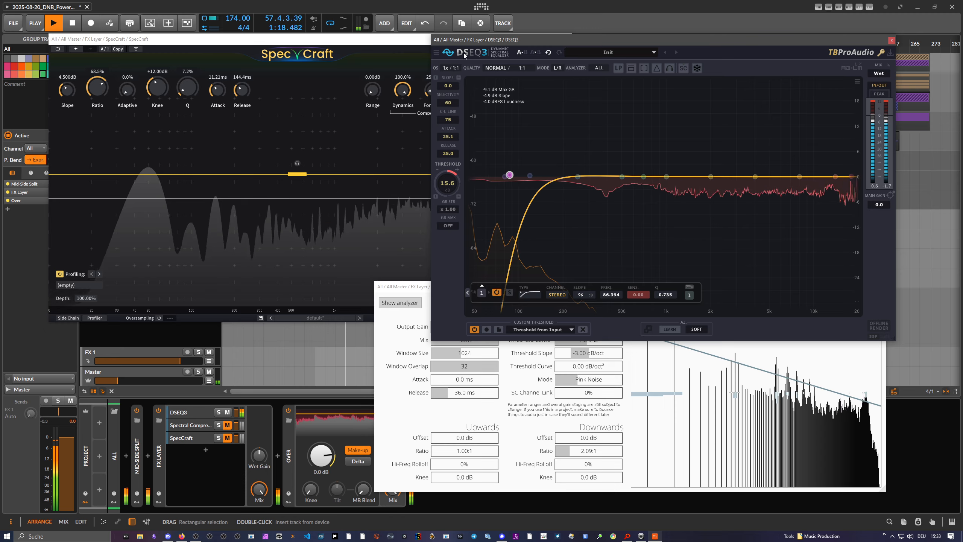
drag(463, 46, 510, 56)
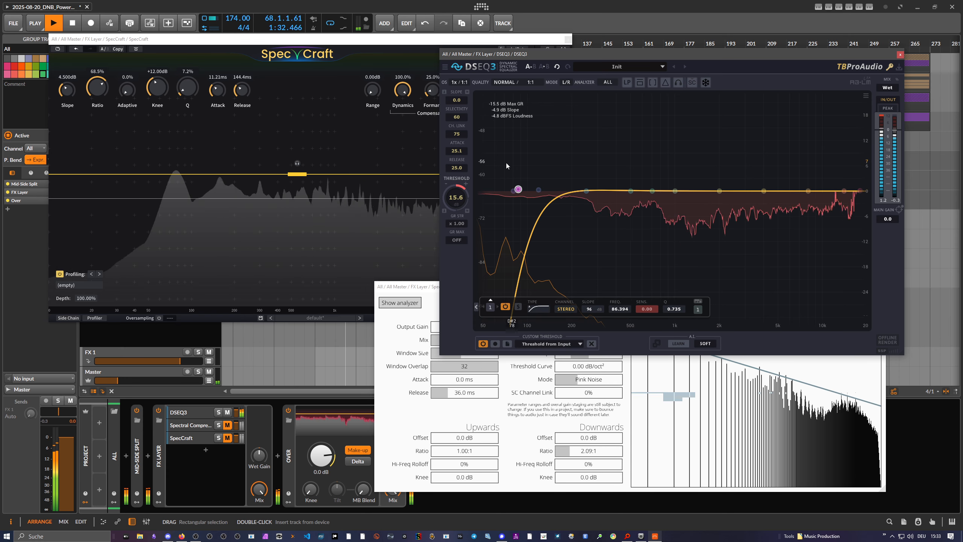
drag(456, 192, 456, 196)
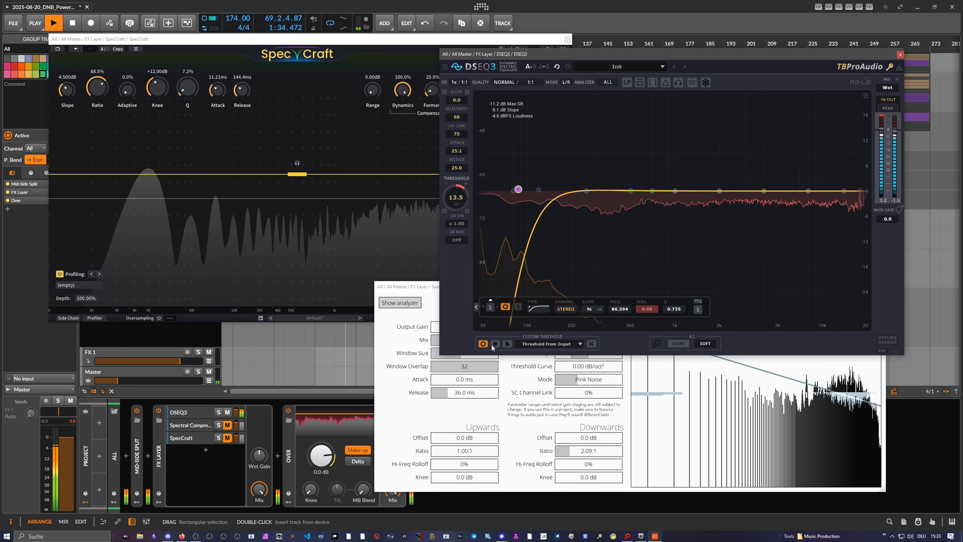
Disable the custom threshold in DSEQ3, nudge the threshold to 13.2 dB and set the slope back to 3.0.
click(484, 345)
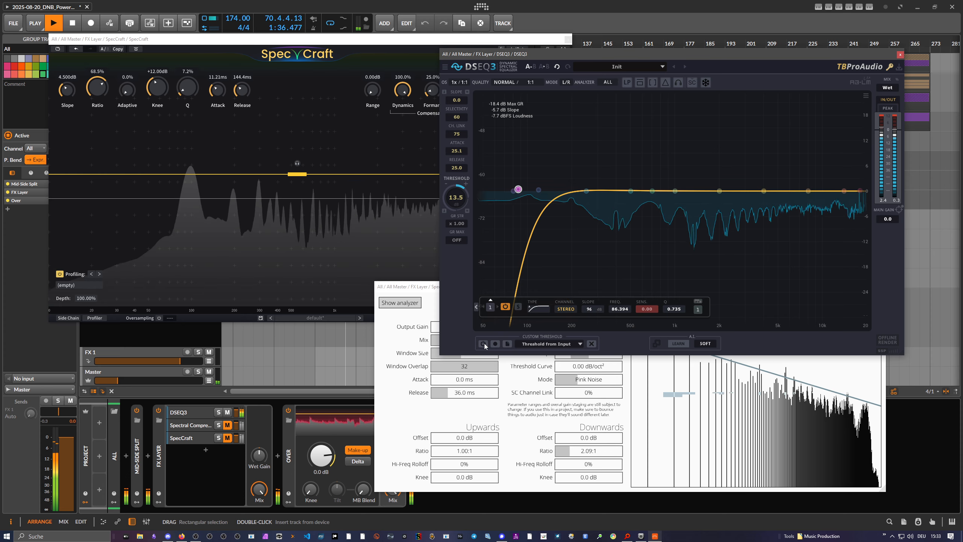
drag(465, 182, 465, 182)
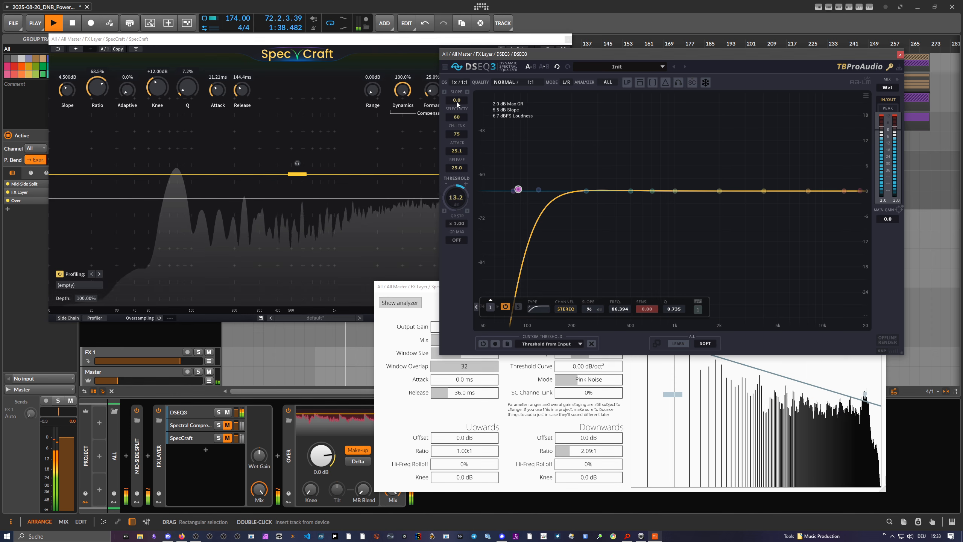
text(30)
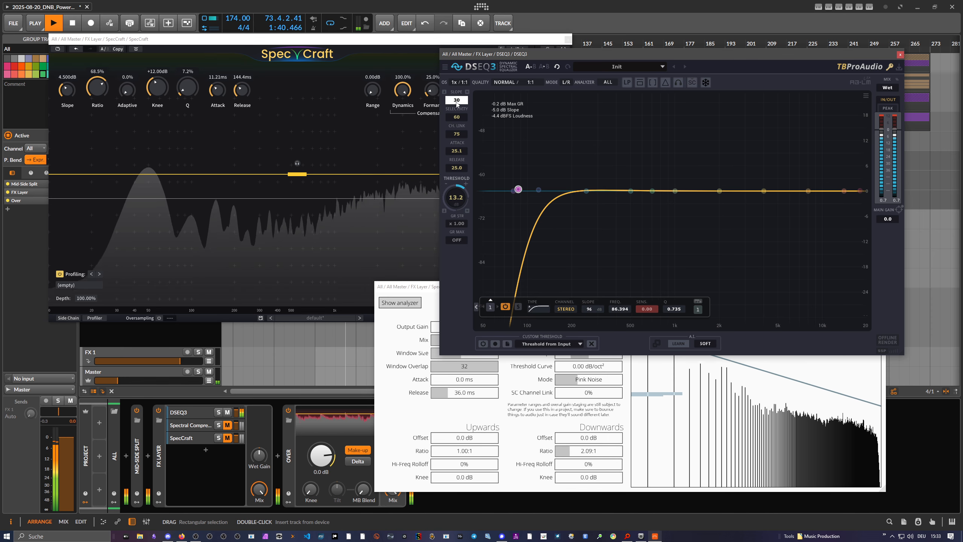
key(Return)
double_click(456, 102)
text(3)
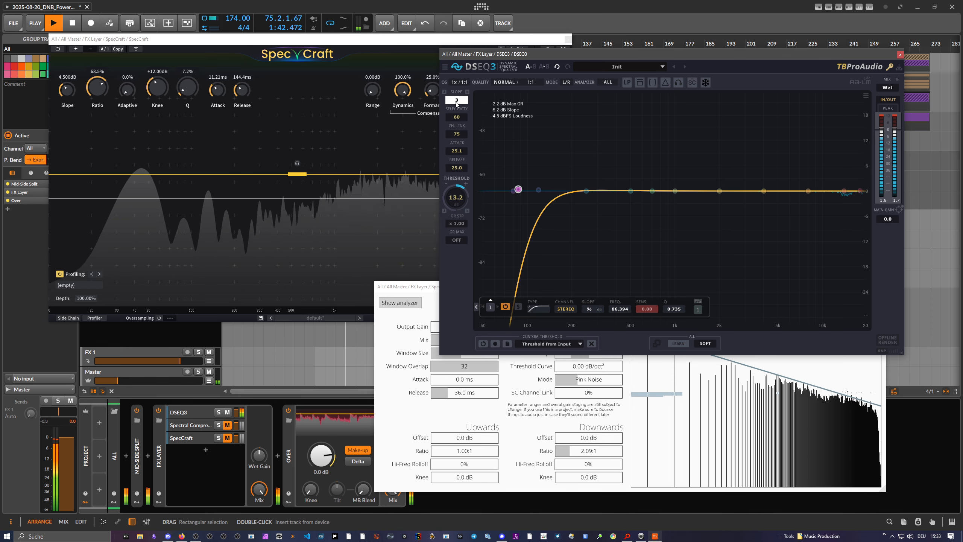
key(Return)
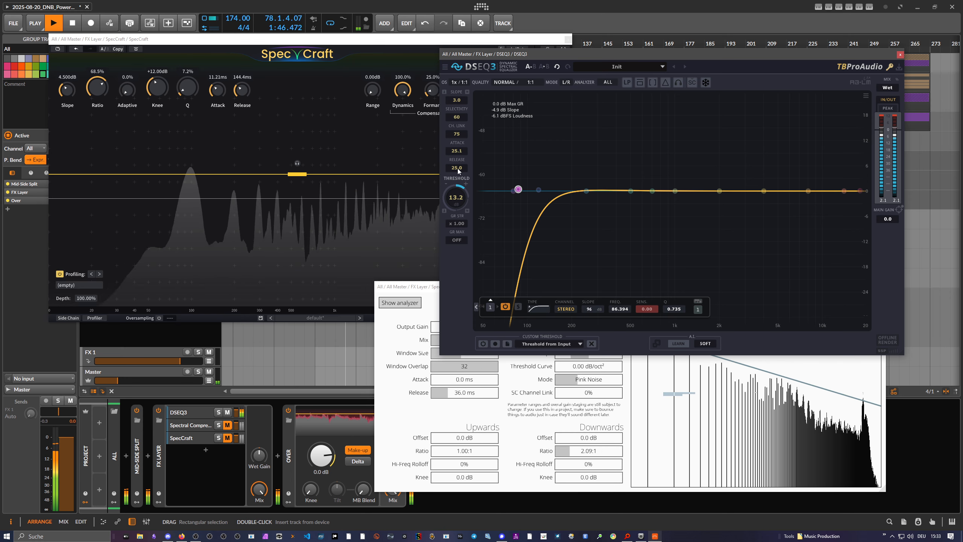
Set the DSEQ3 threshold to 0.0 dB and move the DSEQ3 and Spectral Compressor windows up slightly.
mouse_move(456, 195)
mouse_down()
mouse_move(456, 224)
mouse_move(459, 196)
mouse_up()
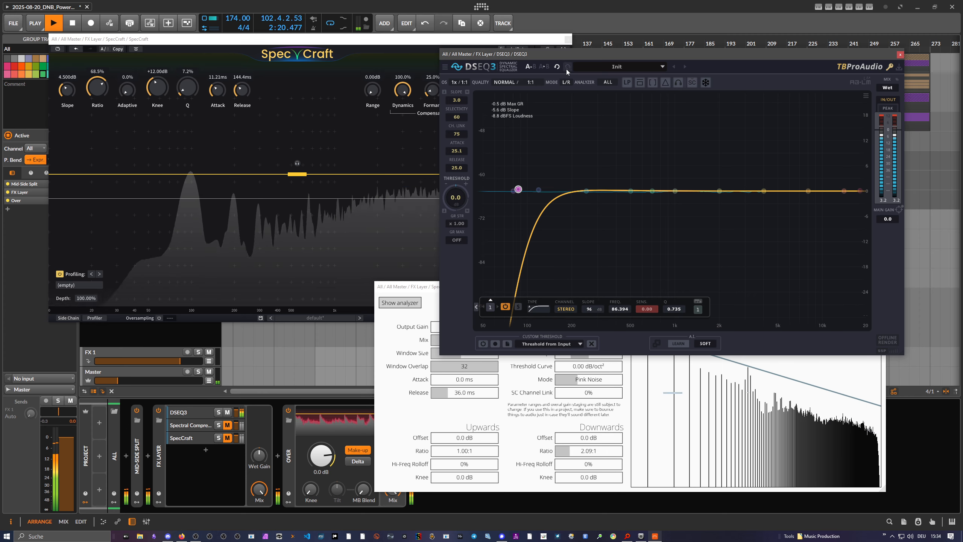
drag(574, 57, 573, 50)
click(420, 291)
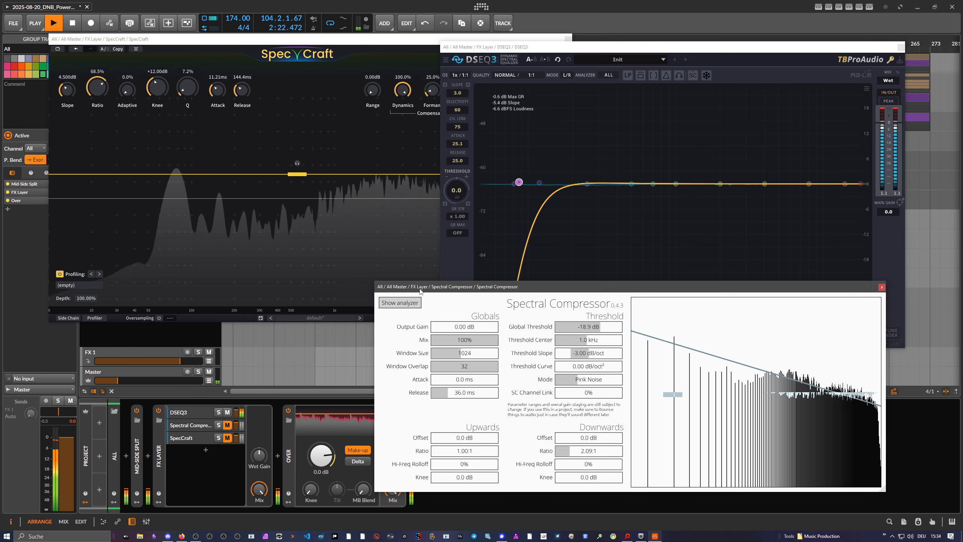
drag(420, 291, 428, 289)
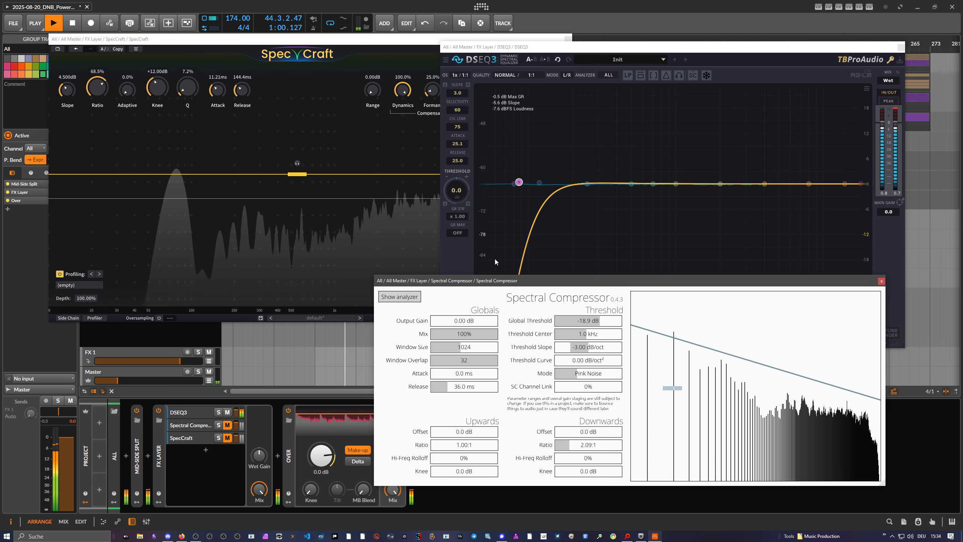
Set Spectral Compressor's global threshold to -33.7 dB and try its high-frequency rolloff and threshold curve, leaving both at zero.
drag(598, 320, 592, 325)
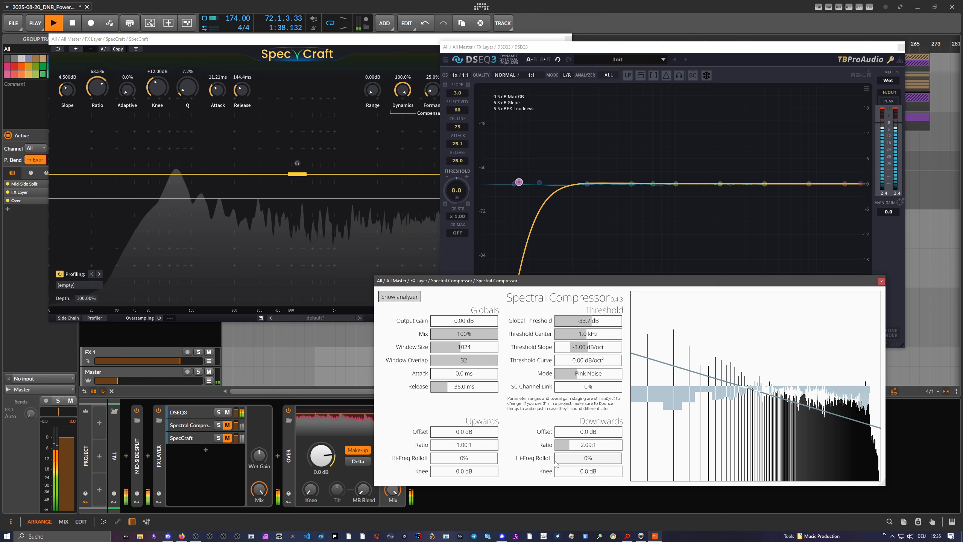
mouse_move(434, 458)
mouse_down()
mouse_move(513, 461)
mouse_move(429, 459)
mouse_up()
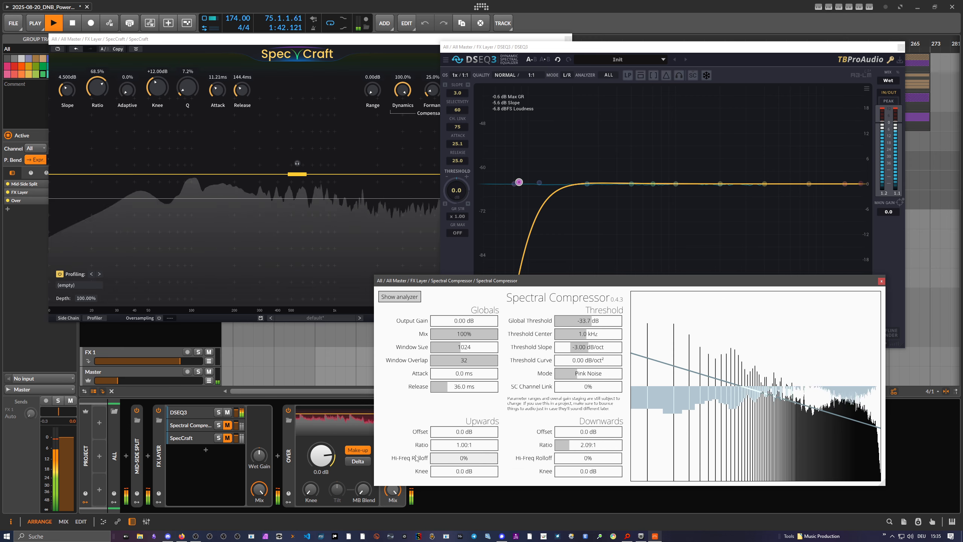
drag(589, 464, 549, 459)
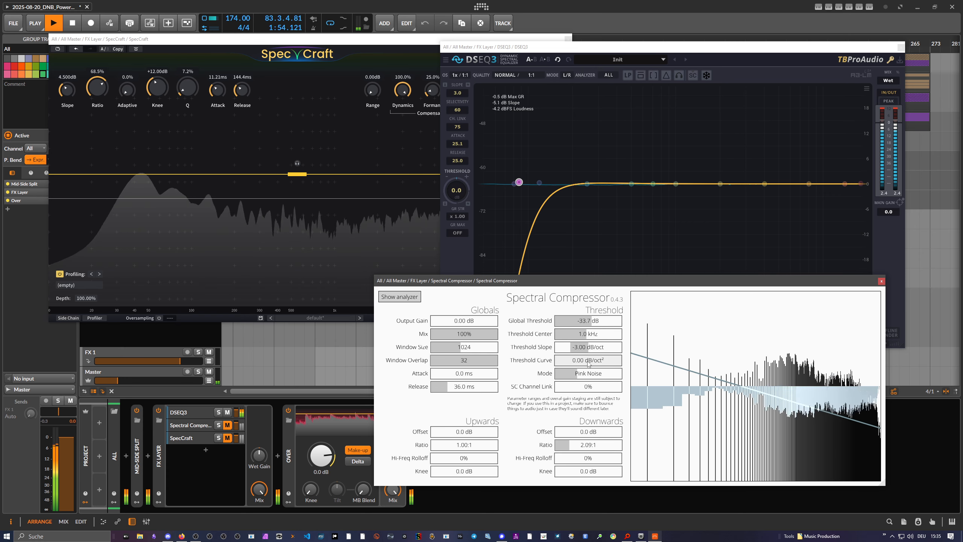
drag(588, 363, 575, 364)
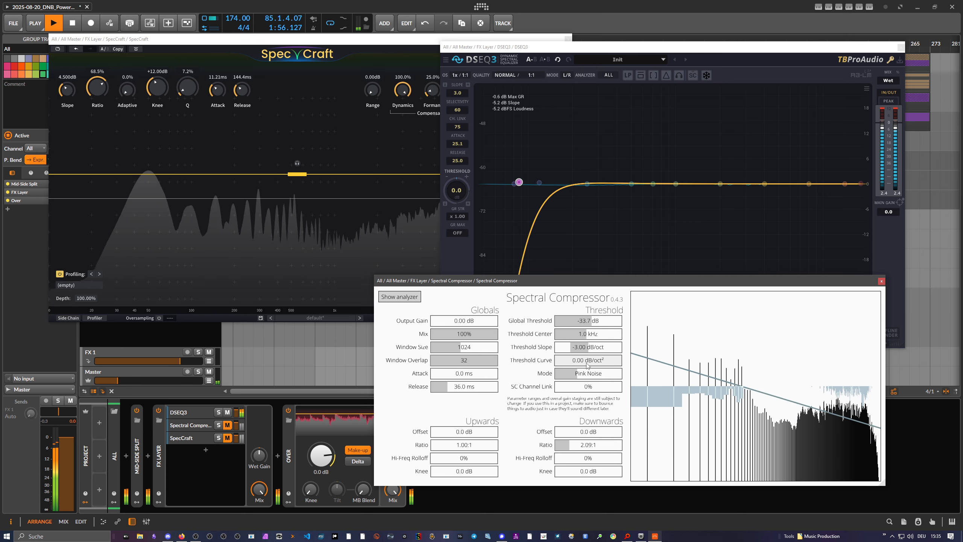
Enable the DSEQ3 band near 480 Hz, try a sensitivity of about 4.56 and lower it to about 1.02.
click(642, 184)
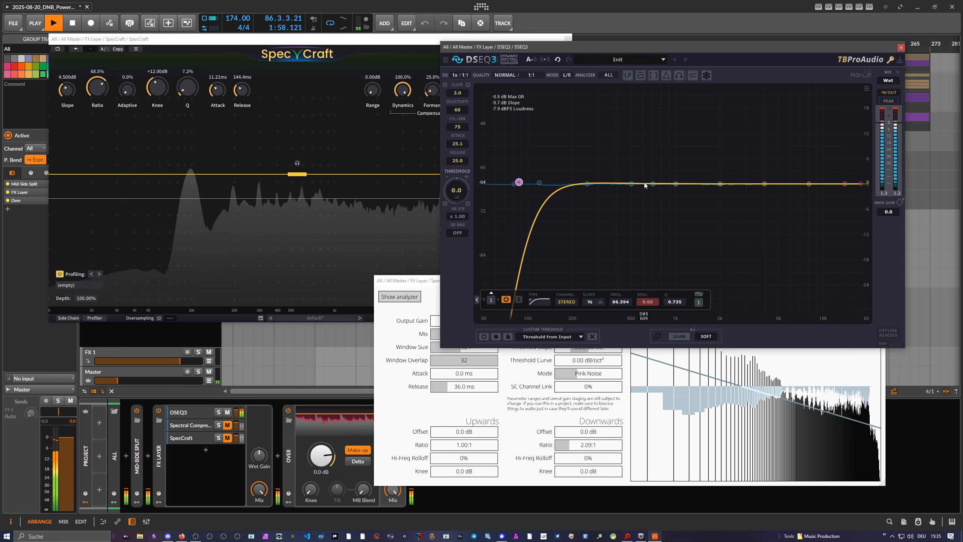
drag(632, 184, 628, 168)
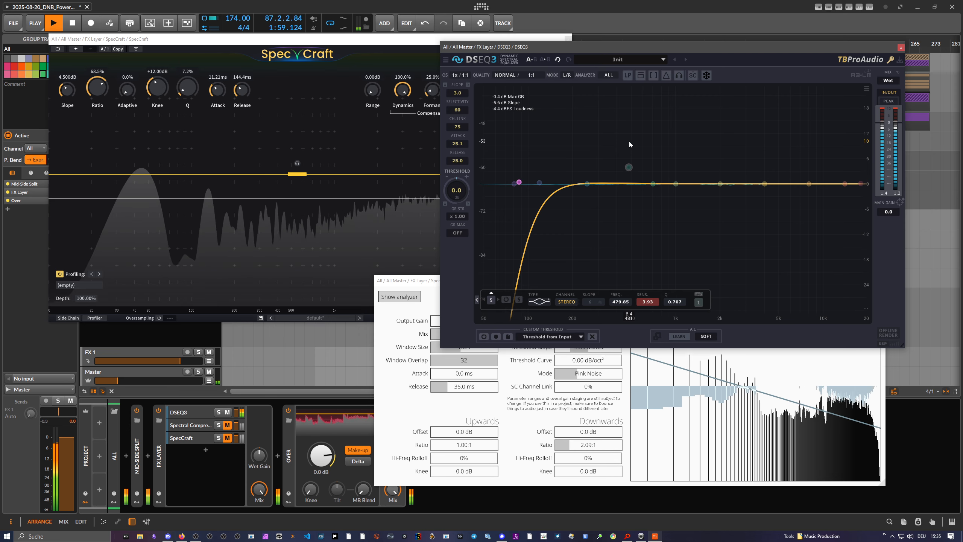
click(506, 300)
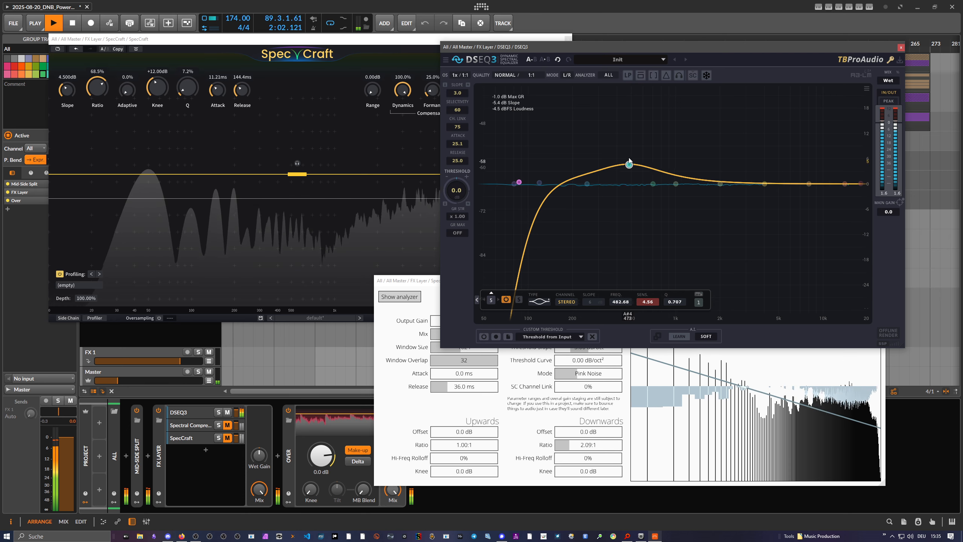
drag(629, 163, 635, 198)
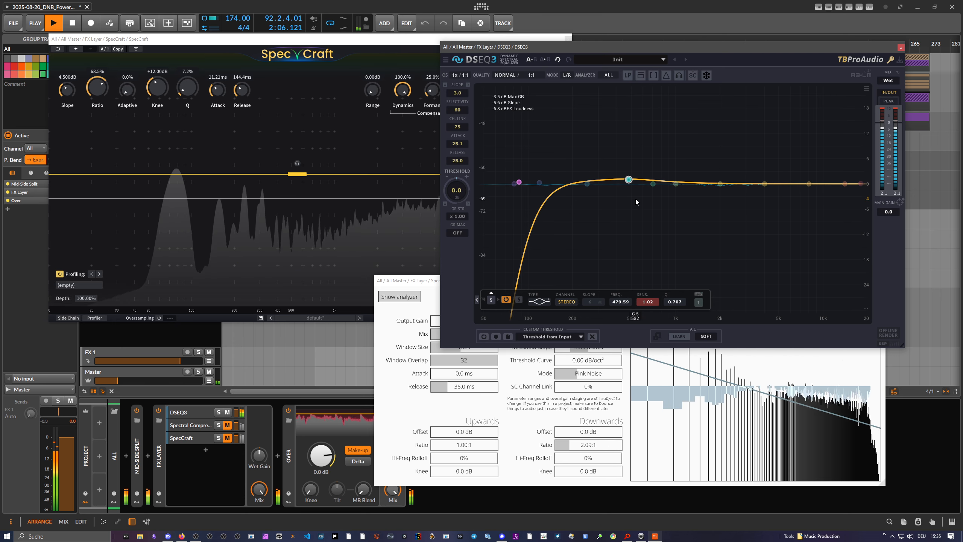
Try a 3.36 dB/oct threshold slope in Spectral Compressor, restoring -3.00 dB/oct with the global threshold at -23.0 dB.
click(439, 285)
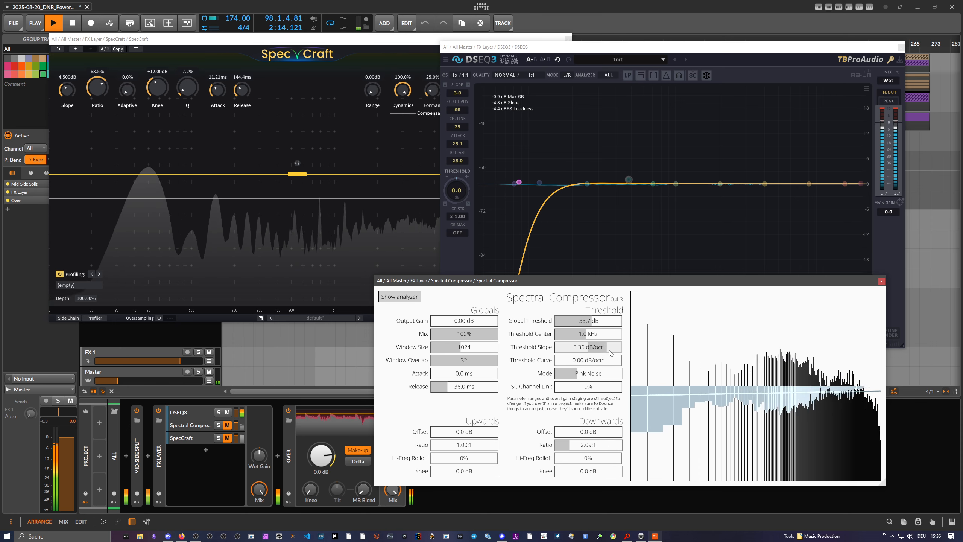
drag(609, 352, 576, 351)
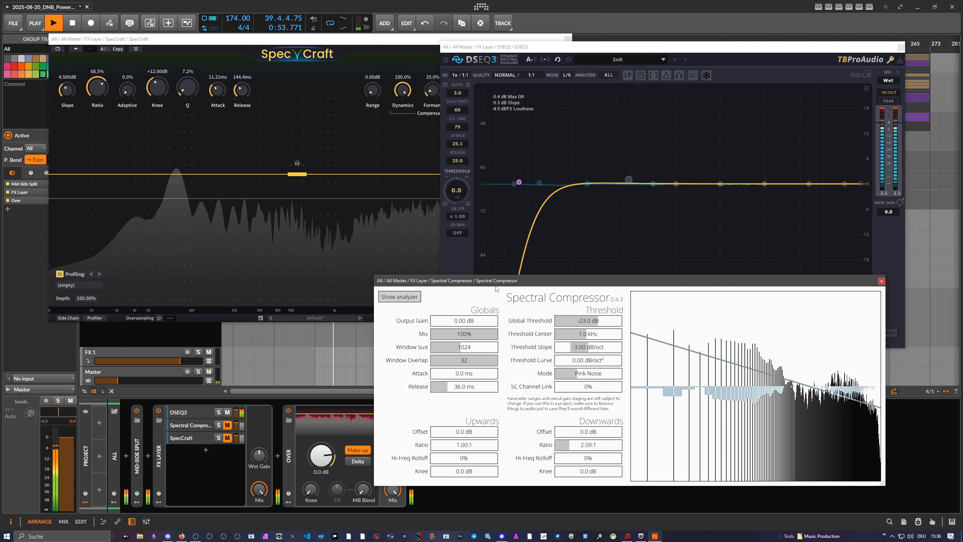
drag(494, 286, 493, 291)
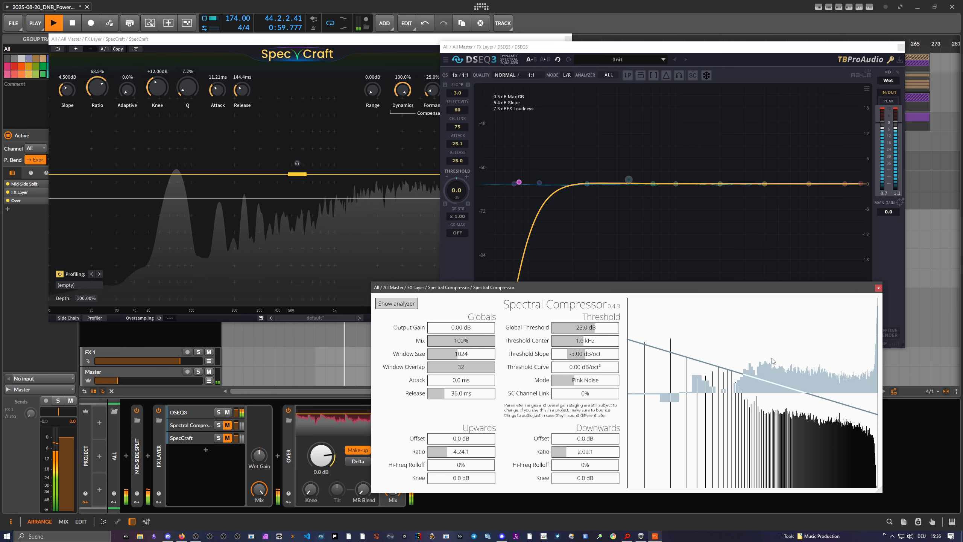
Raise the Master volume, reduce Spectral Compressor's upwards ratio to 1.56:1 and mute DSEQ3 so that Spectral Compressor is heard.
double_click(164, 380)
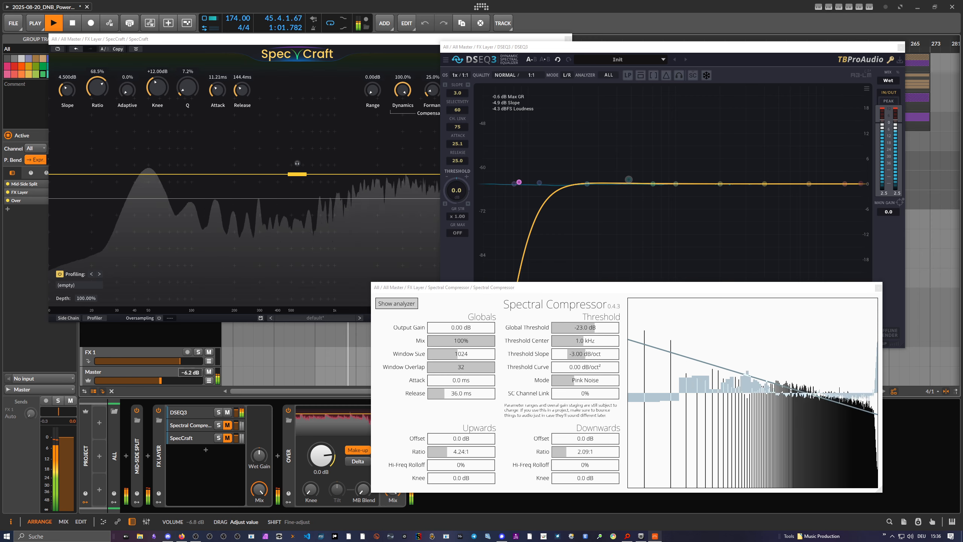
mouse_move(451, 447)
mouse_down()
mouse_move(461, 453)
mouse_move(440, 453)
mouse_up()
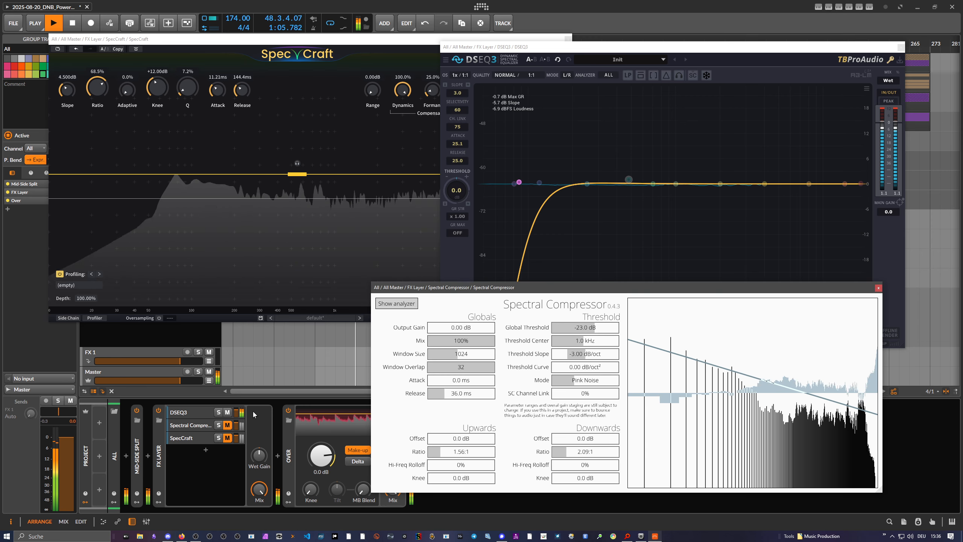
click(228, 412)
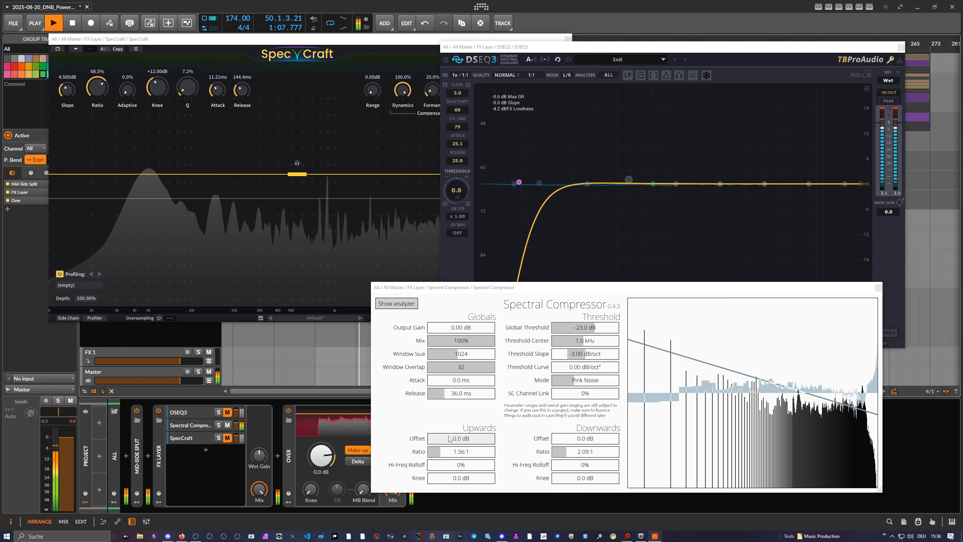
Try an upwards ratio of 9.61:1 in Spectral Compressor, reset it to 1.00:1 and turn the Master volume down.
drag(445, 454, 448, 455)
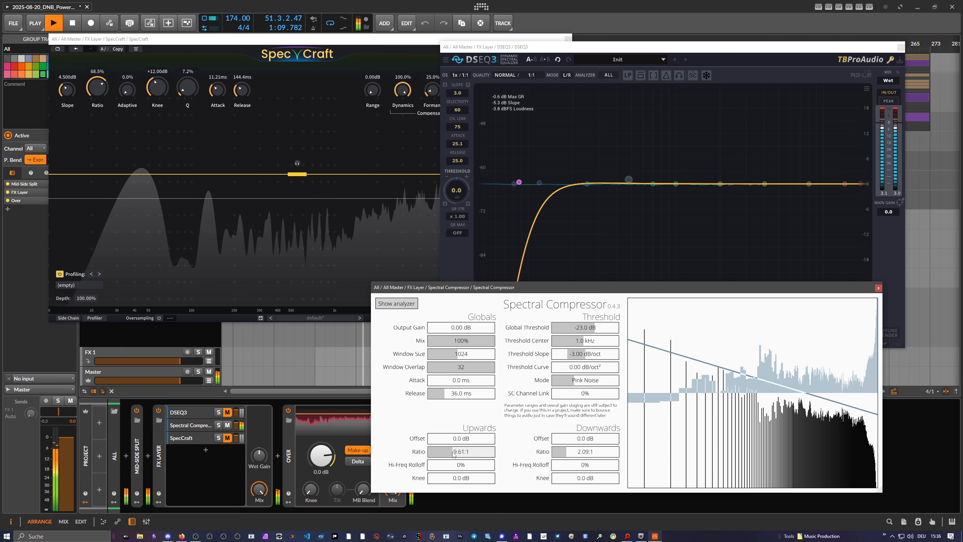
drag(453, 454, 413, 454)
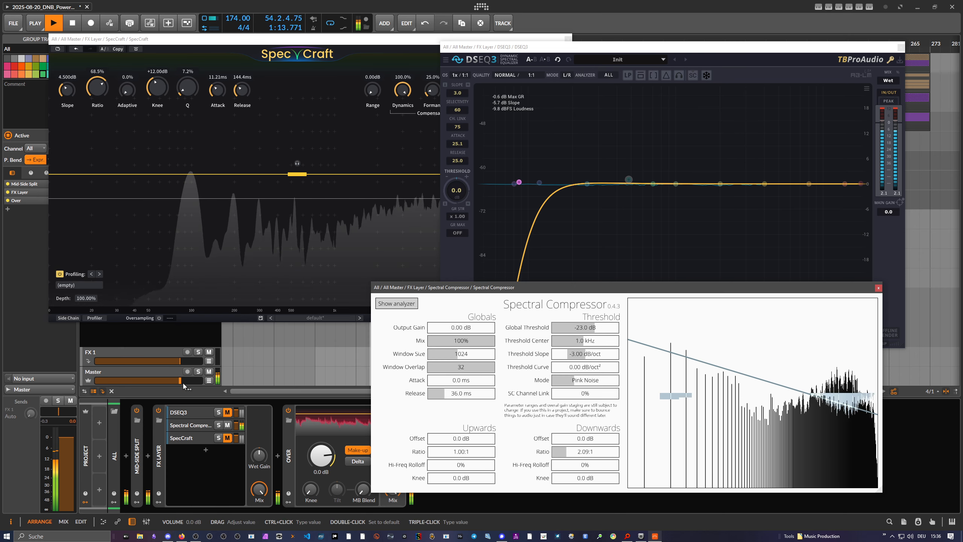
drag(183, 382, 147, 382)
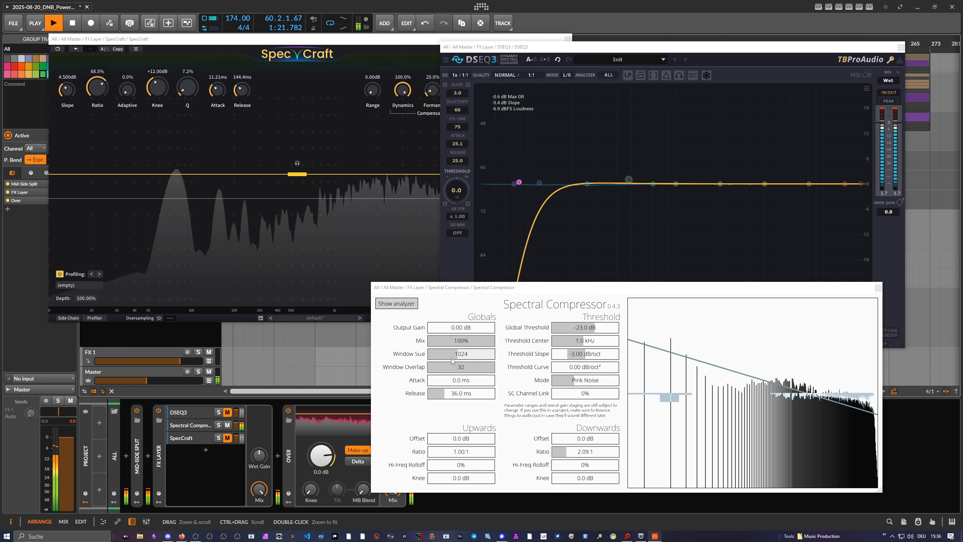
Try a Spectral Compressor window size of 64, set it to 2048 and raise the Master volume for listening.
drag(451, 361, 428, 360)
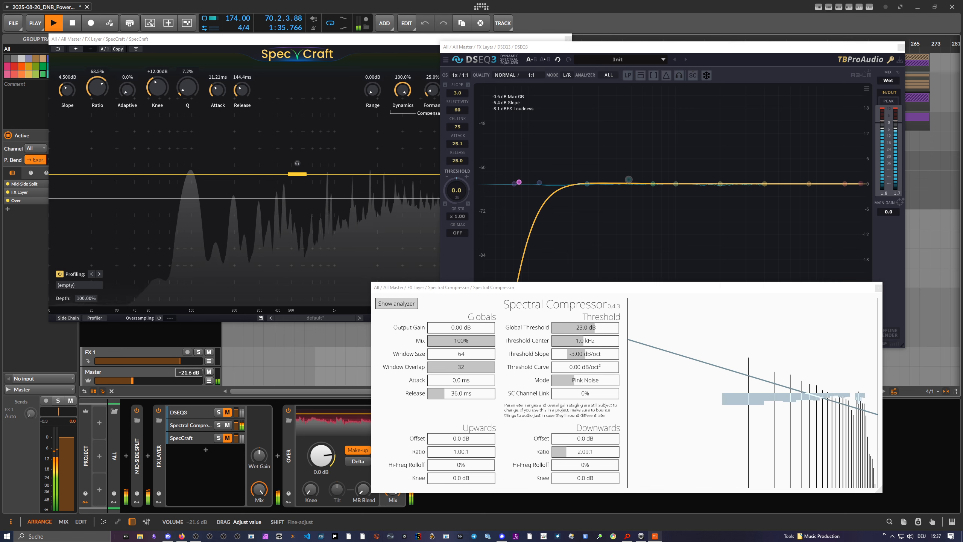
click(468, 357)
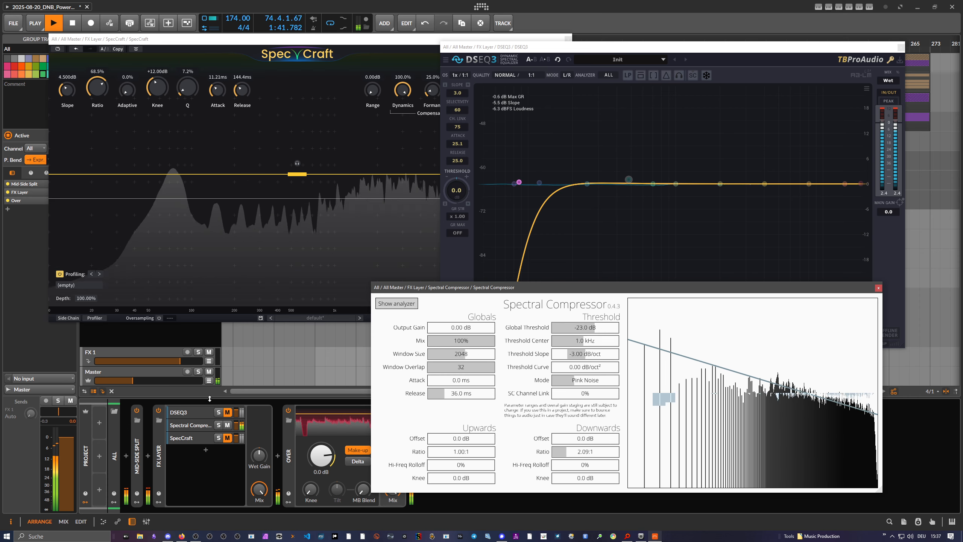
drag(141, 380, 164, 380)
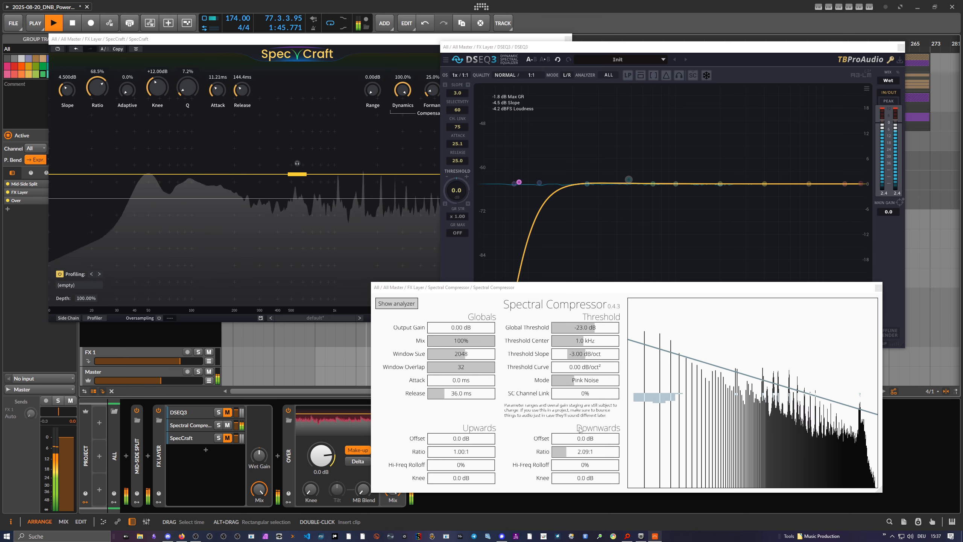
Set Spectral Compressor's downwards ratio to 314.84:1 and global threshold to -34.4 dB, turning the Master volume back down after listening.
click(572, 453)
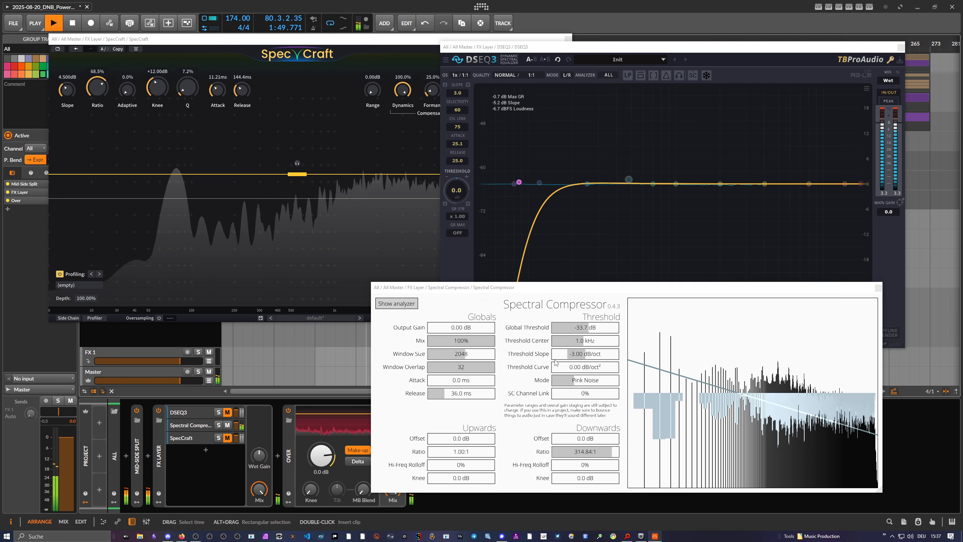
click(587, 332)
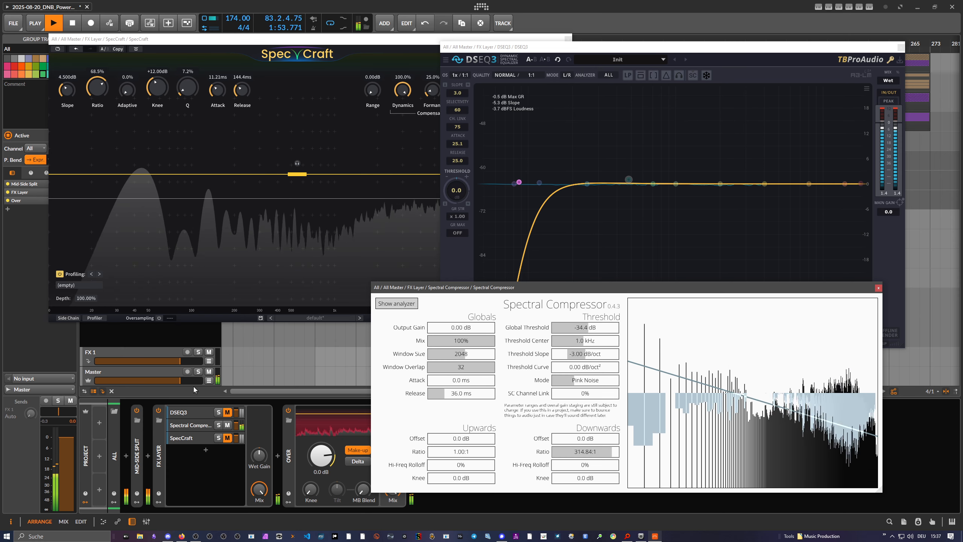
drag(192, 381, 157, 381)
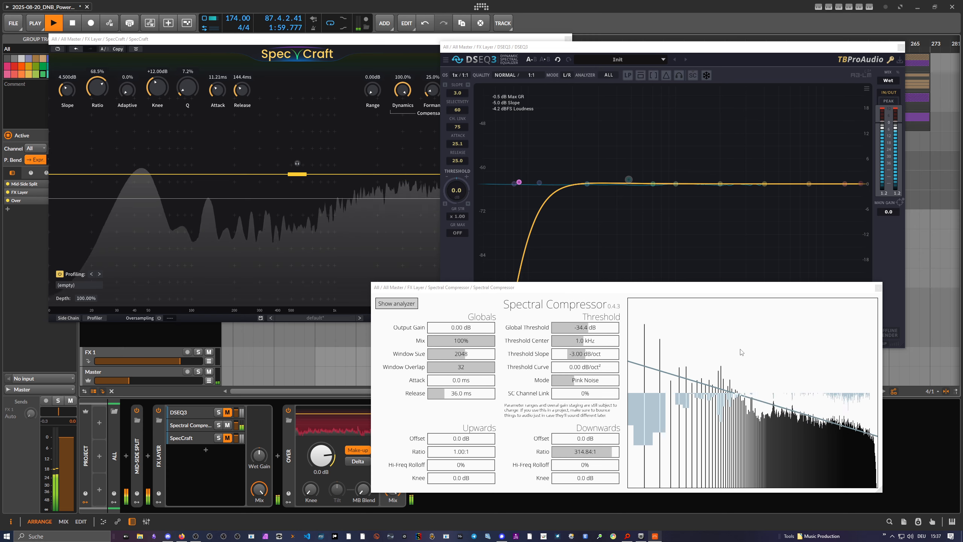
click(620, 298)
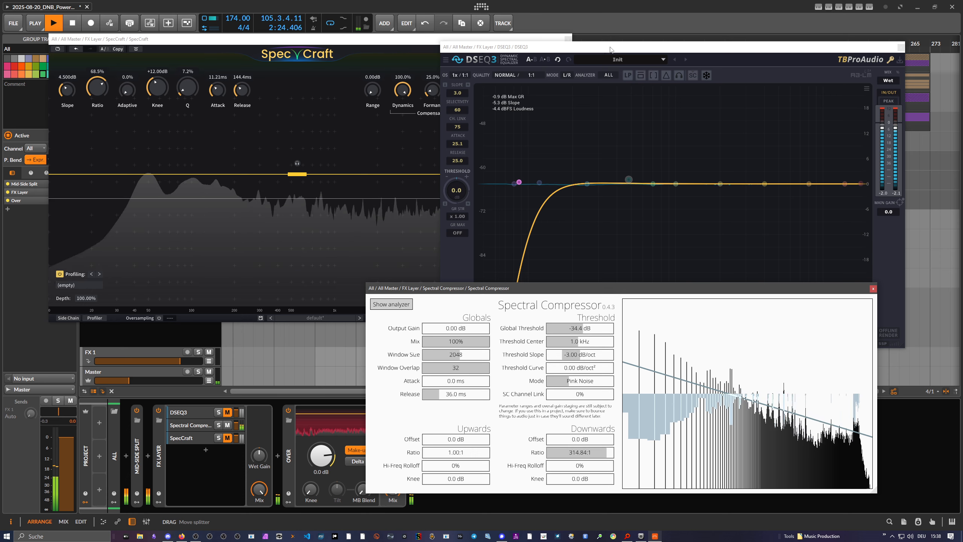
click(586, 51)
click(797, 426)
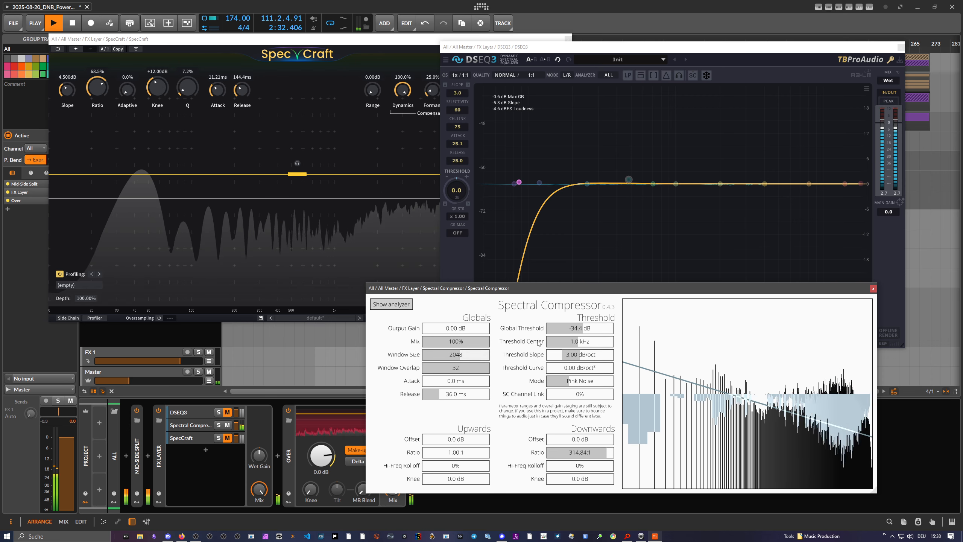
Raise Spectral Compressor's global threshold to -21.6 dB and try the threshold curve, returning it to 0.00 dB/oct².
drag(583, 331, 590, 334)
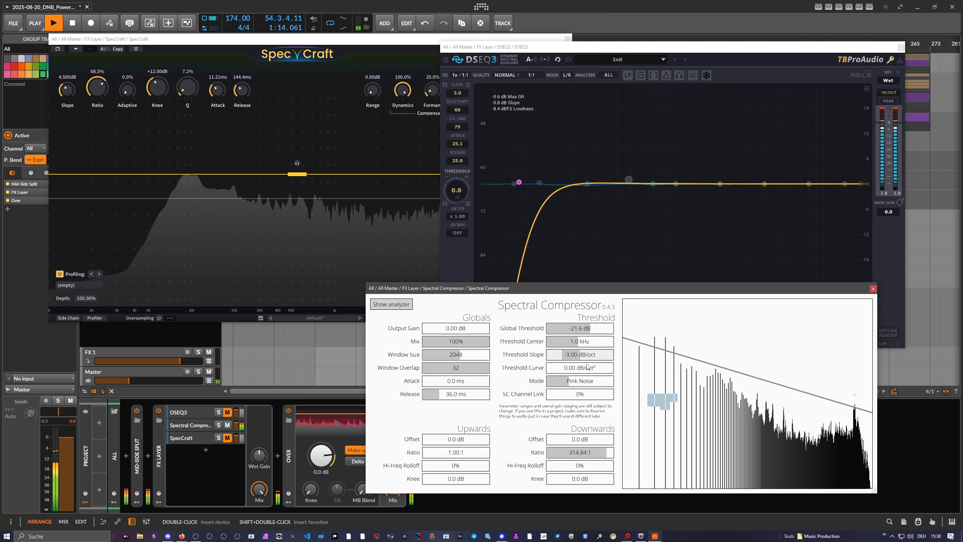
drag(572, 371, 578, 372)
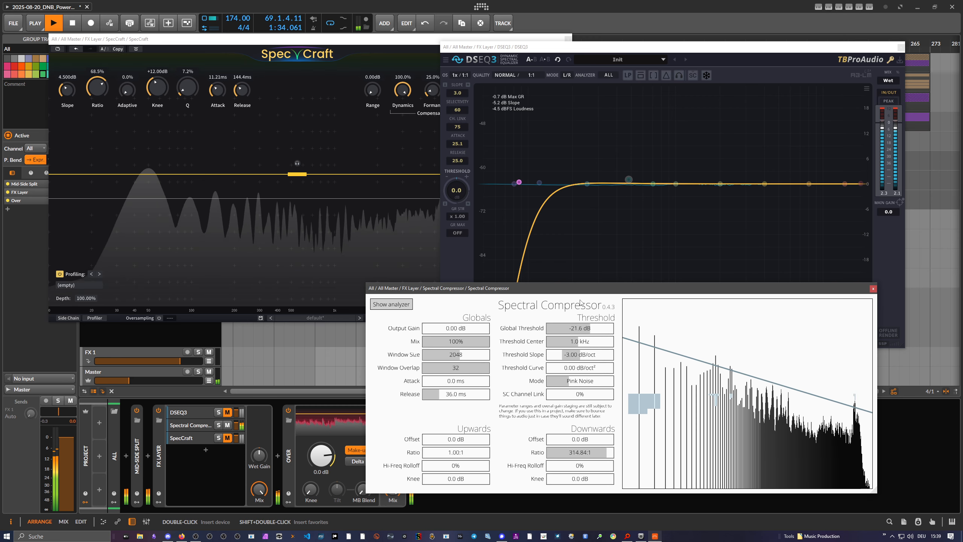
Raise Spectral Compressor's global threshold to -14.2 dB and close all three plugin windows.
drag(580, 289, 588, 291)
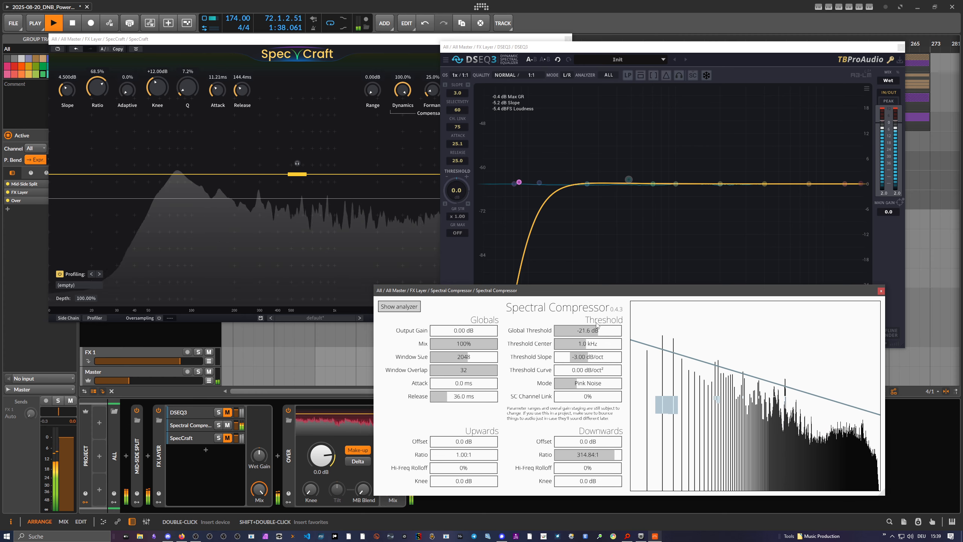
drag(597, 330, 604, 333)
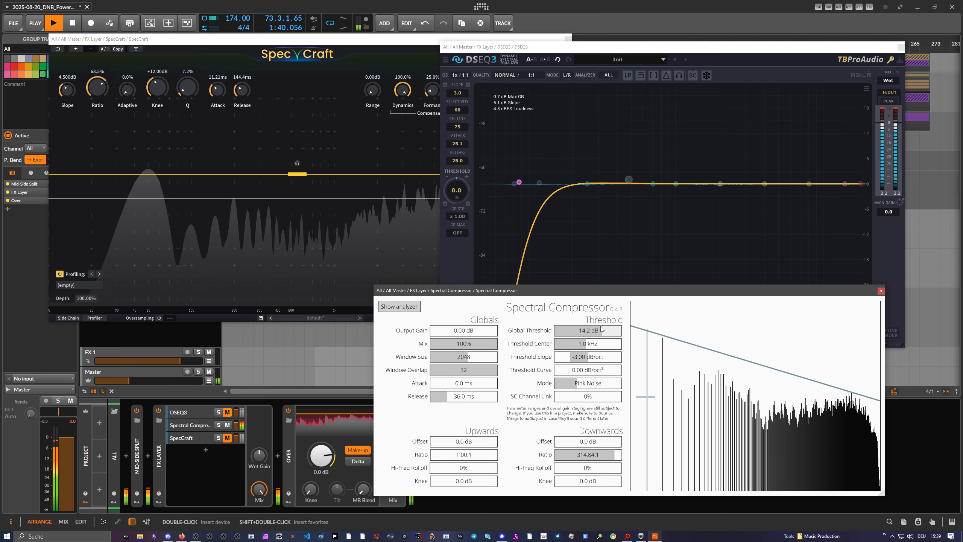
click(880, 291)
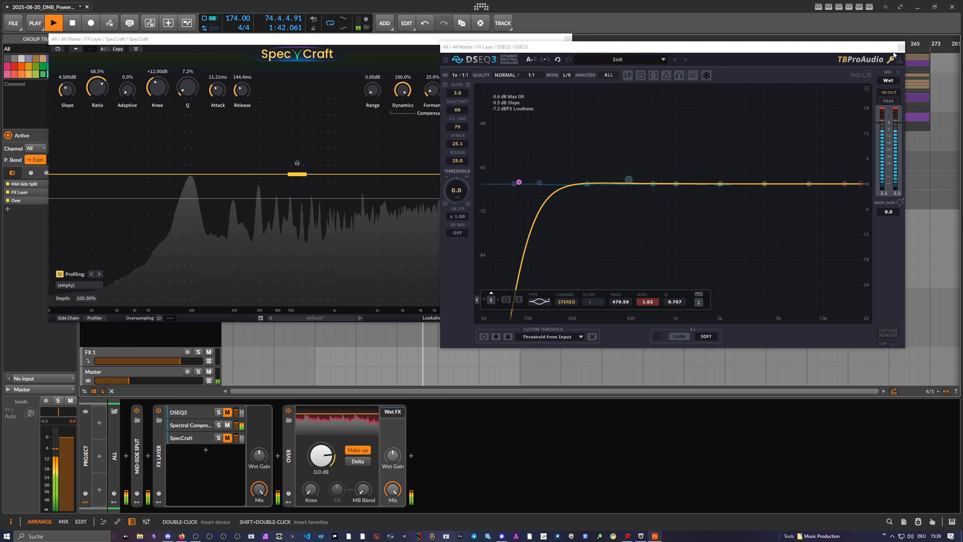
click(900, 47)
click(567, 39)
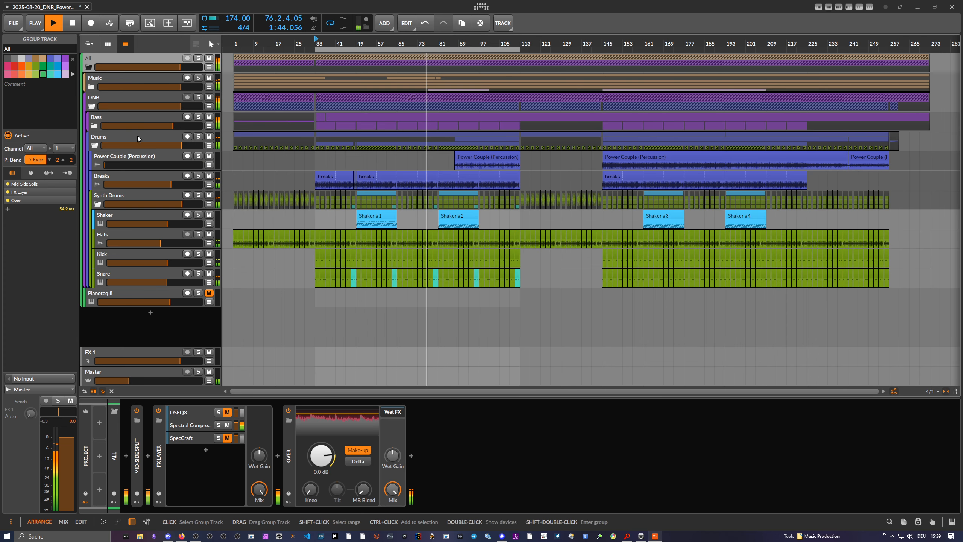
Examine the Drums group's device chain and the settings of its DSEQ3, closing the plugin window again.
click(138, 138)
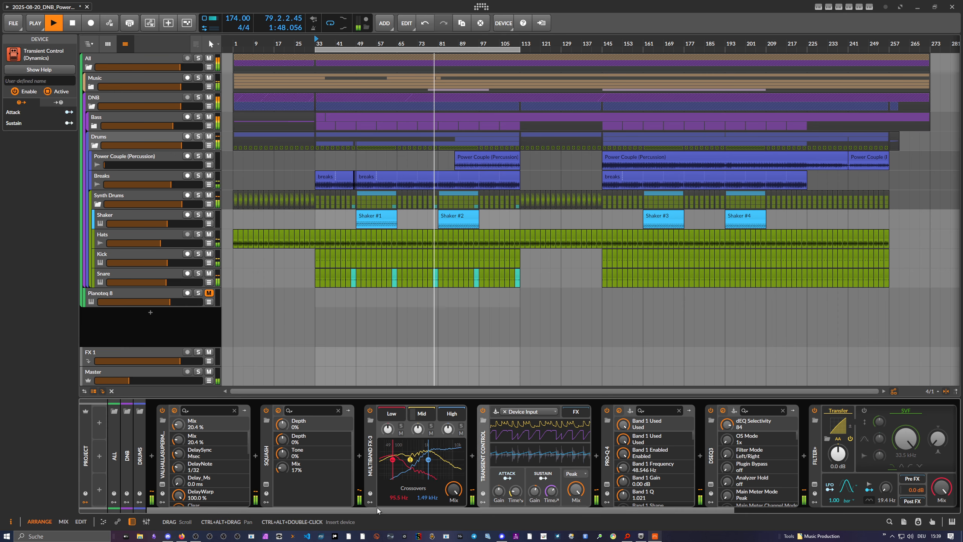
drag(378, 510, 473, 515)
click(578, 484)
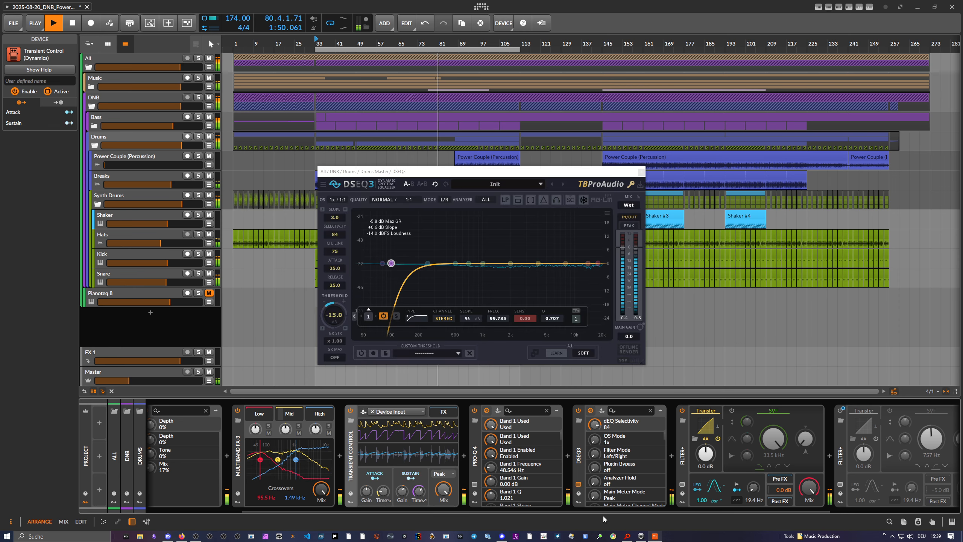
click(640, 172)
drag(667, 510, 761, 515)
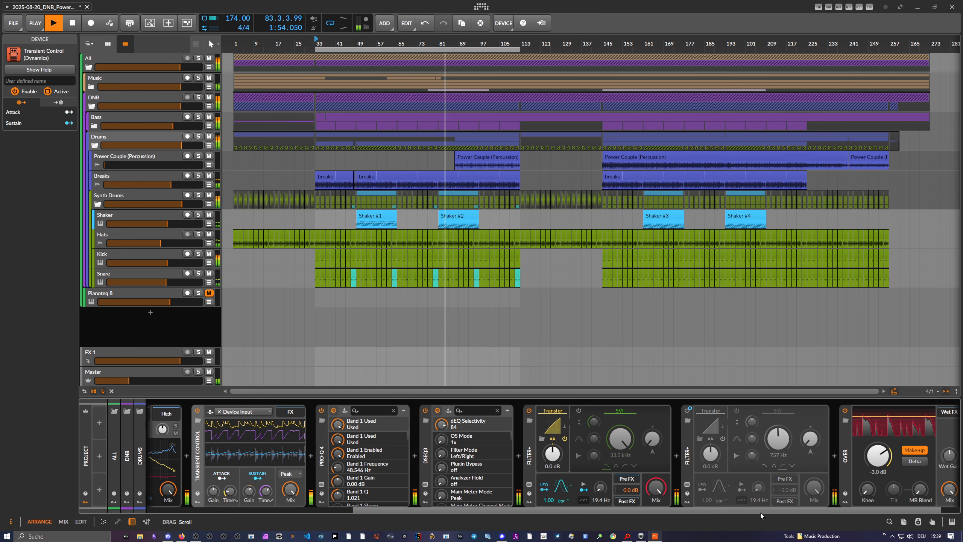
Solo the Drums group and raise the Master volume for listening.
click(198, 136)
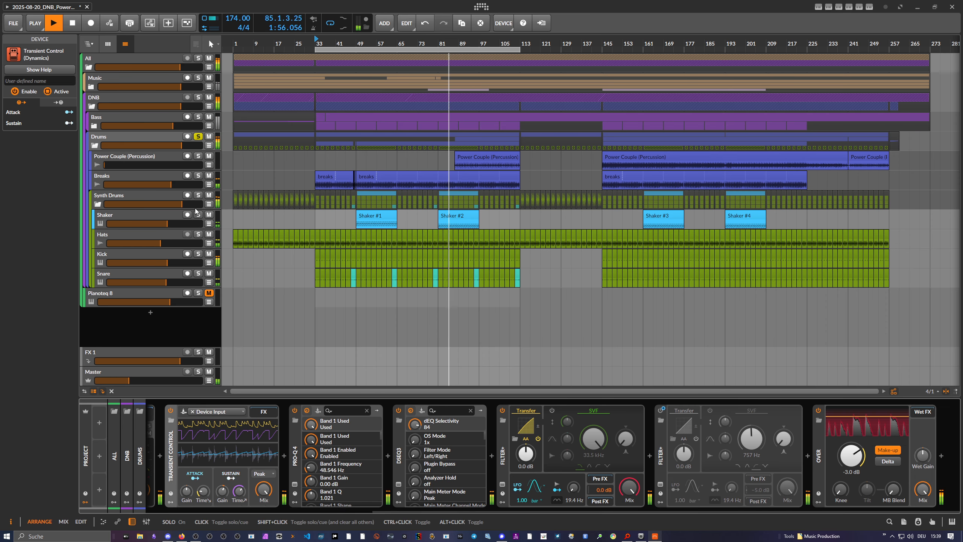
drag(129, 380, 158, 380)
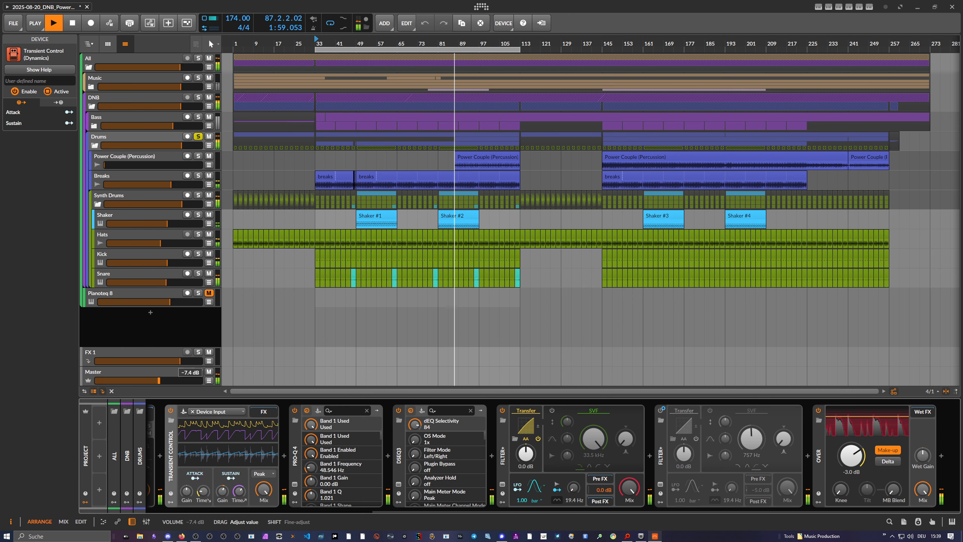
Search the devices for "spectra" and insert Spectral Compressor in the Drums chain directly before the Over device.
click(806, 456)
text(spec)
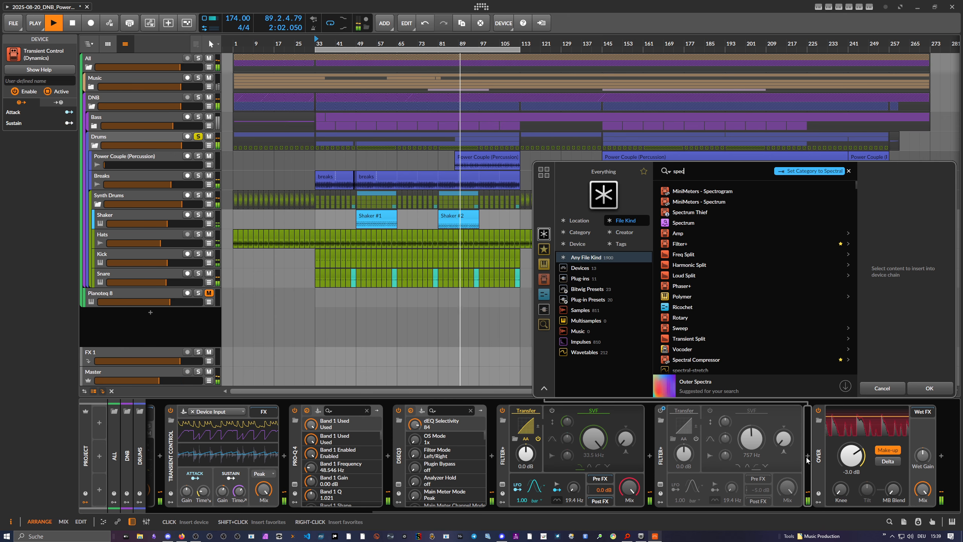
text(trac)
key(BackSpace)
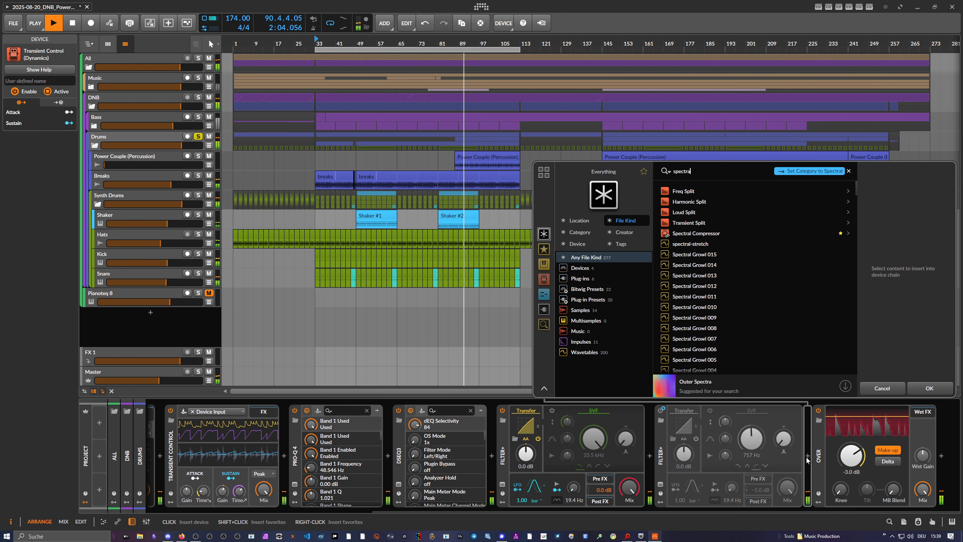
double_click(704, 234)
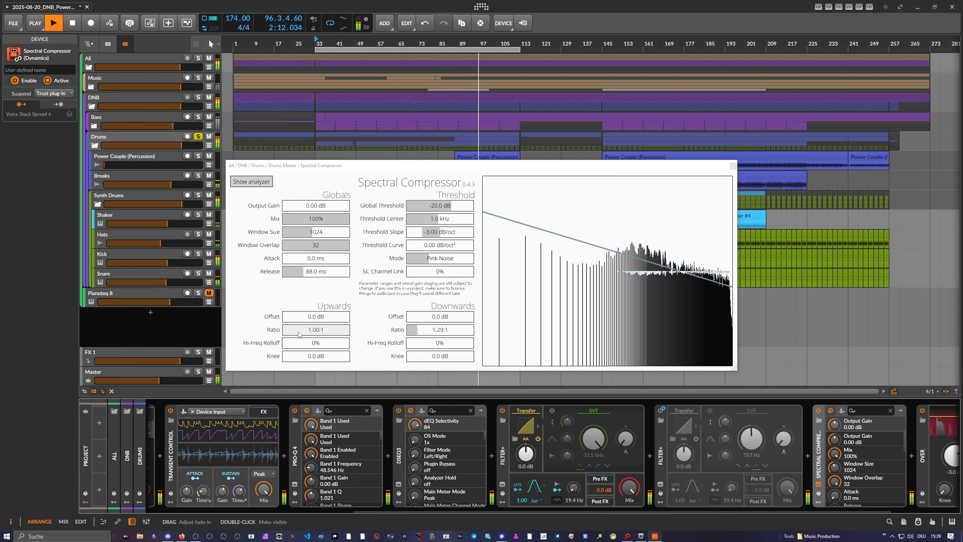
Try an upwards ratio of 5.72:1 in the drums' Spectral Compressor and compare it with the device bypassed.
drag(310, 336, 303, 331)
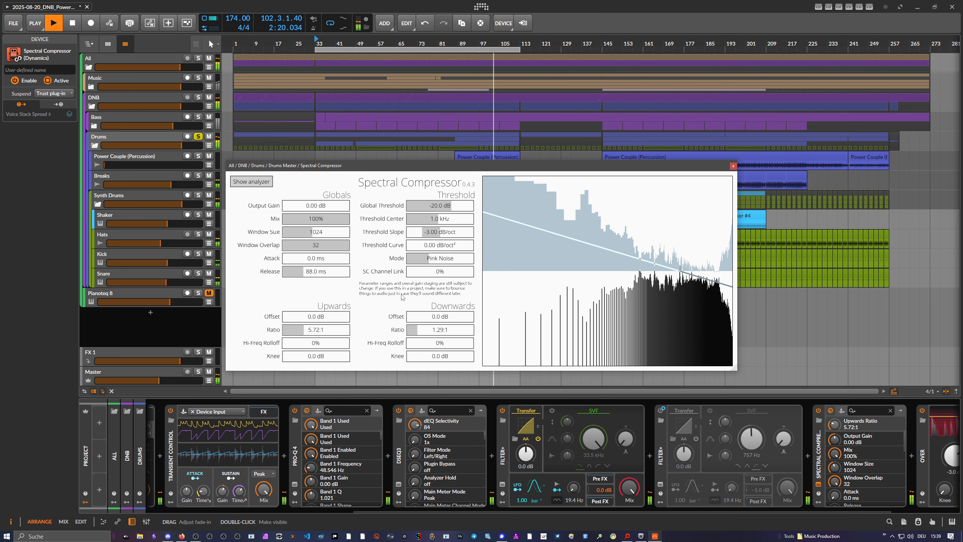
click(818, 410)
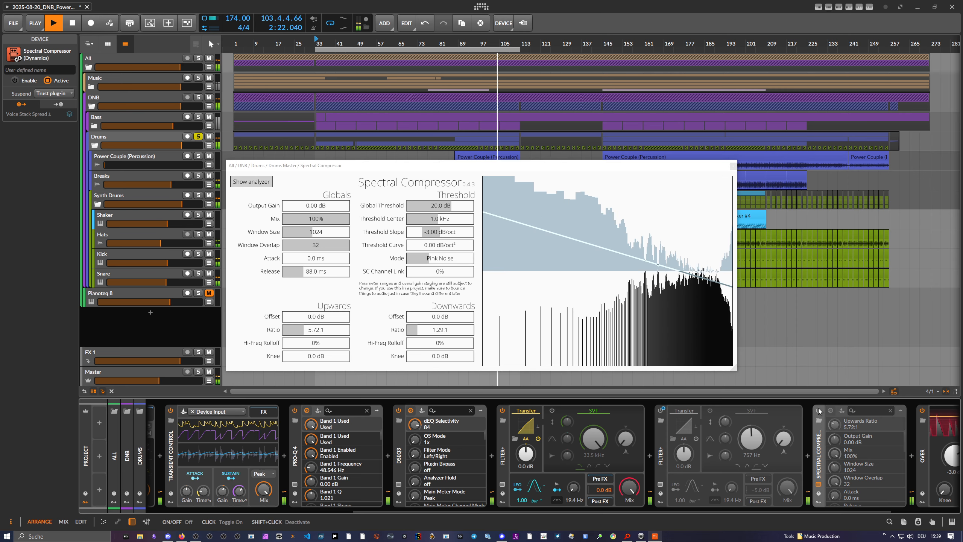
click(818, 409)
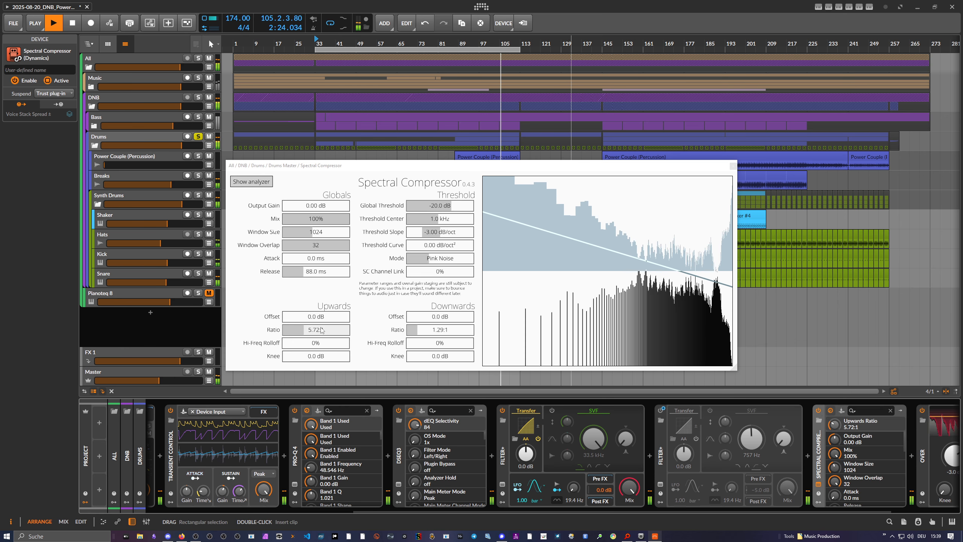
Try upwards ratios of 1.56:1 and 1.13:1 on the drums, turning the Master volume back down after listening.
drag(303, 330, 303, 330)
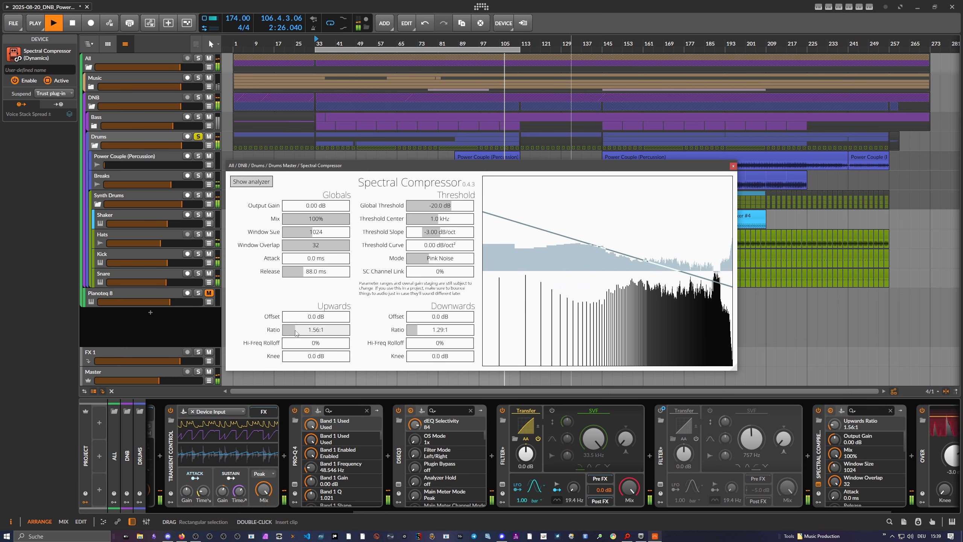
drag(164, 380, 124, 381)
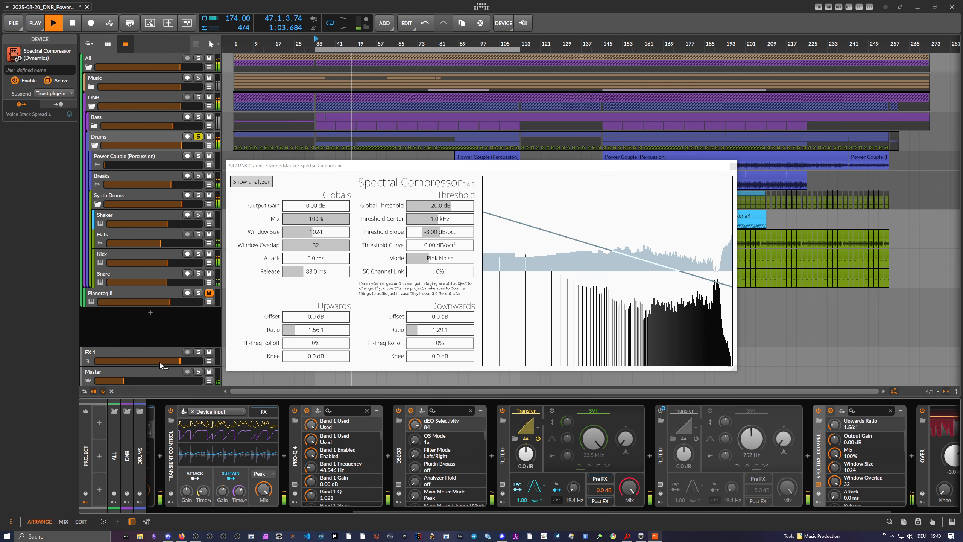
drag(145, 380, 145, 380)
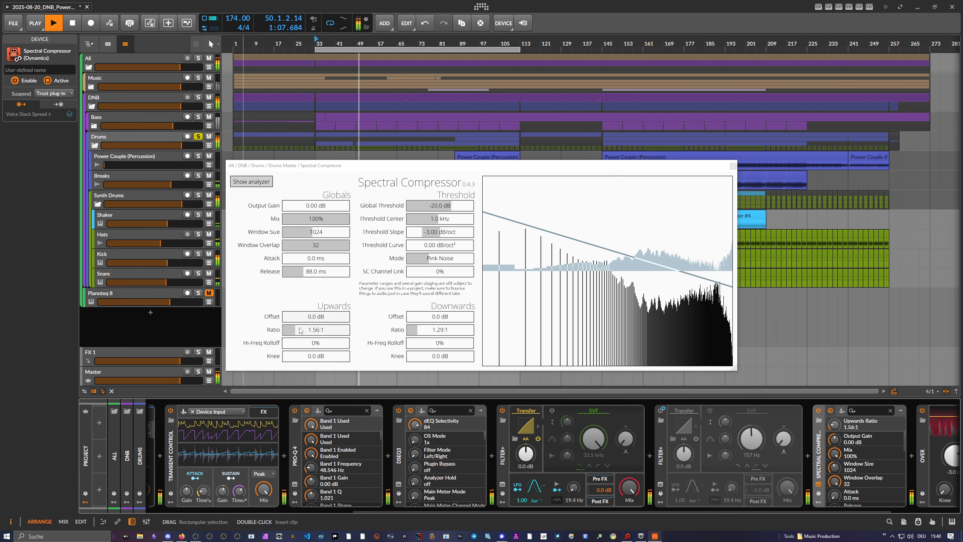
drag(299, 330, 292, 331)
drag(180, 380, 127, 380)
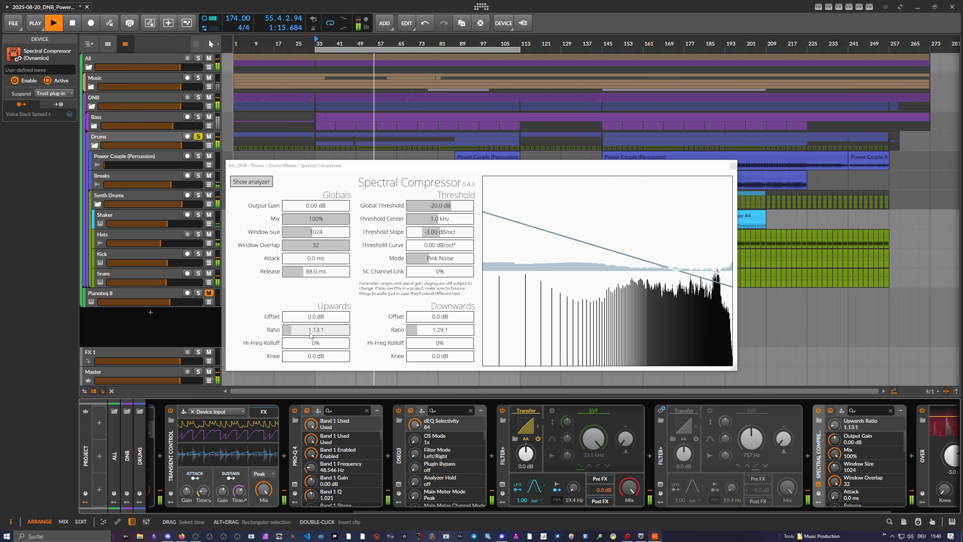
Set the drums' Spectral Compressor to a 2.62:1 downwards ratio, -32.4 dB global threshold and 57.8 ms attack.
click(422, 330)
drag(450, 206, 444, 208)
click(302, 259)
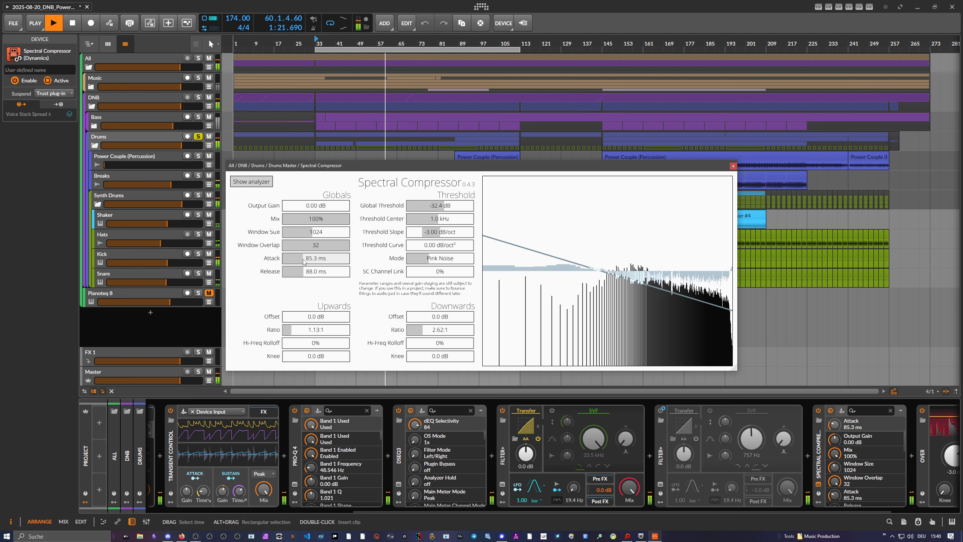
drag(301, 260, 302, 259)
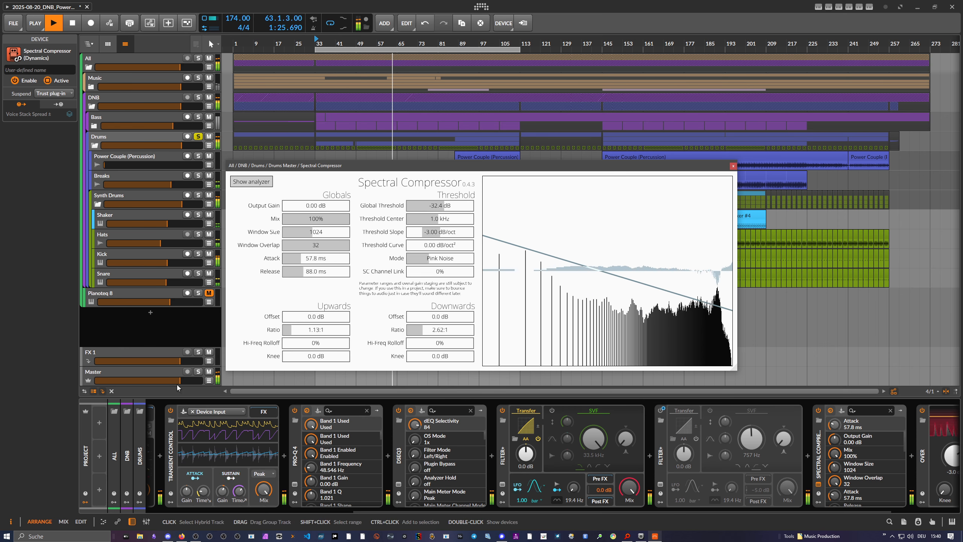
Try a downwards ratio of 5.08:1 with an upwards ratio of 6.07:1, reducing the upwards ratio to 1.25:1.
click(432, 330)
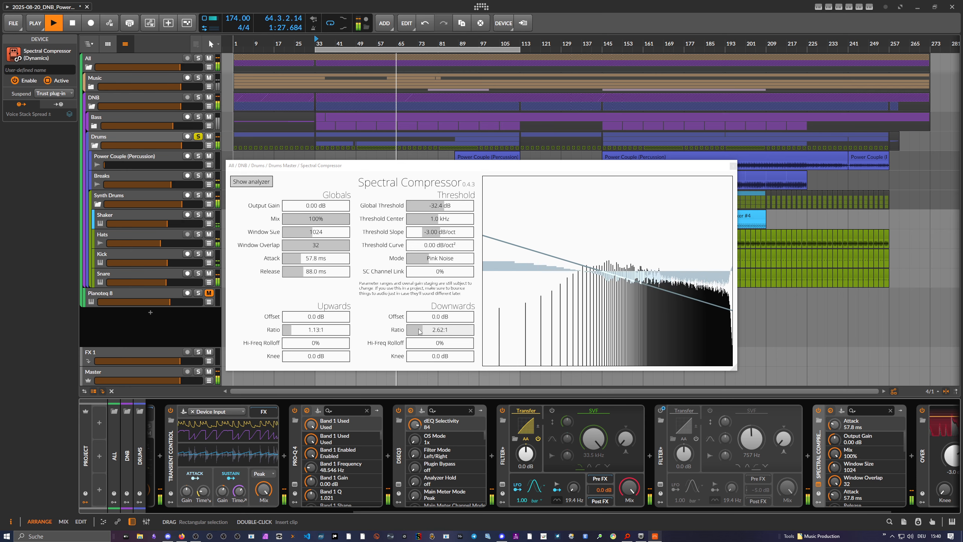
drag(432, 330, 427, 330)
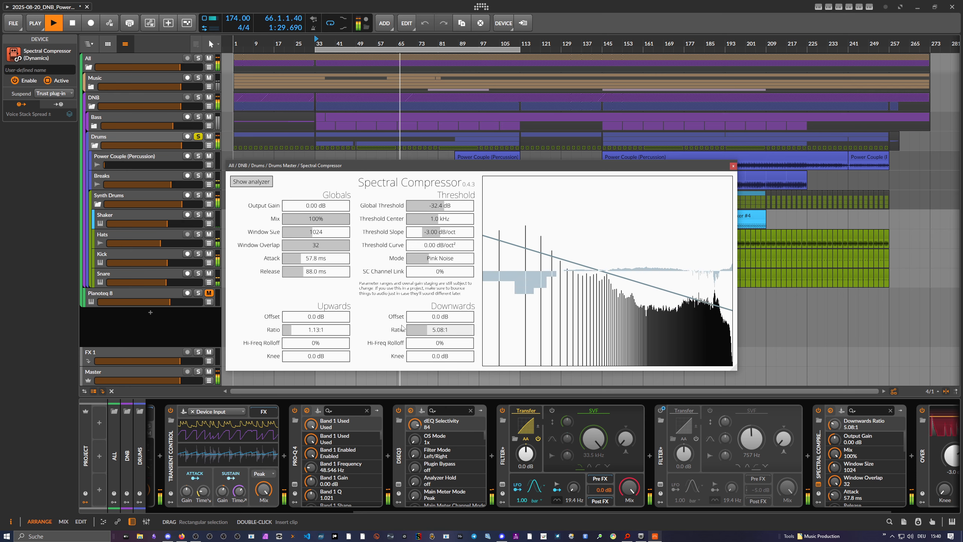
click(297, 330)
click(294, 332)
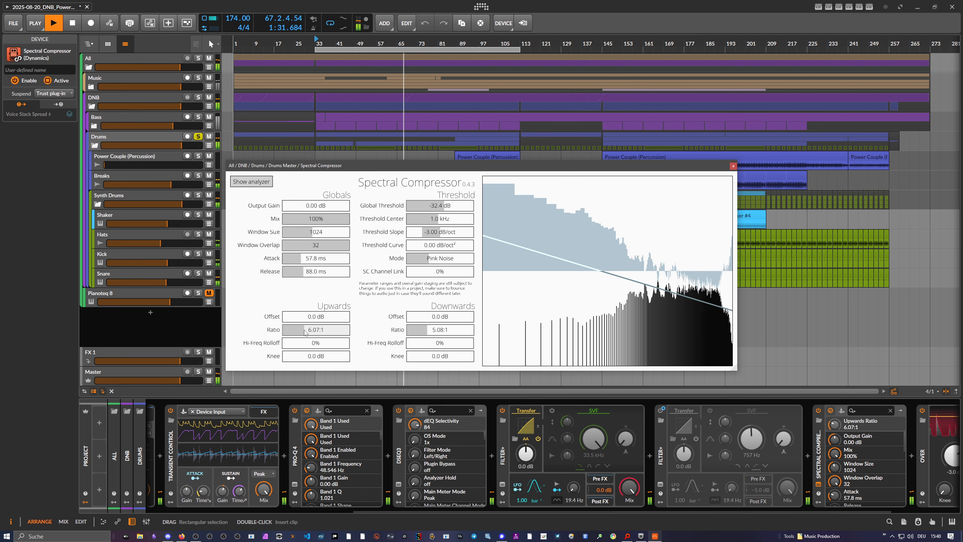
drag(294, 330, 293, 330)
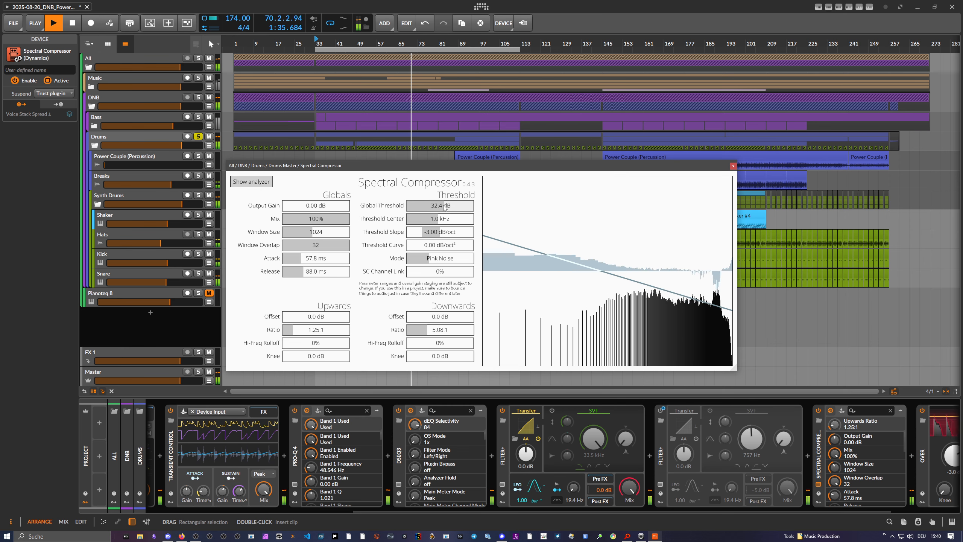
Compare the drums with and without Spectral Compressor, leave it bypassed and turn the Master volume down.
click(818, 410)
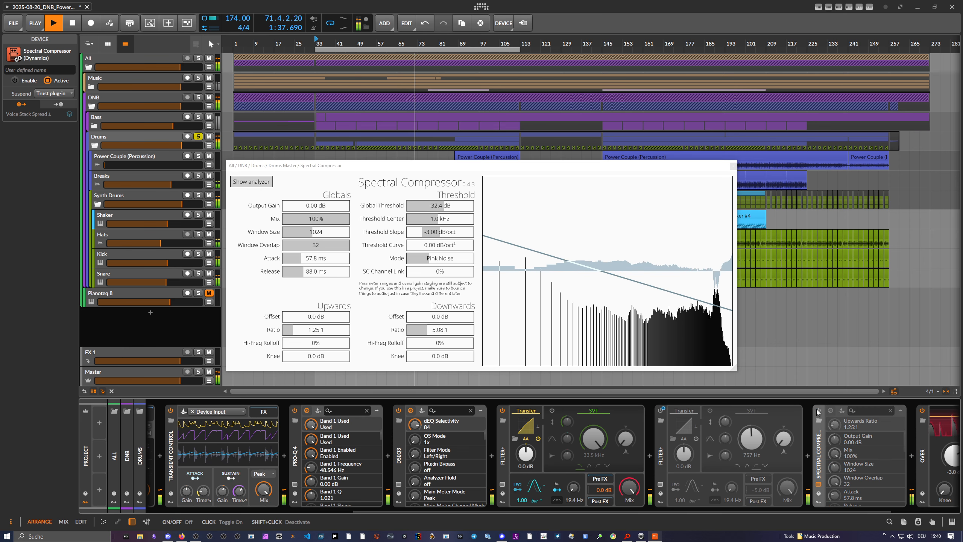
click(818, 411)
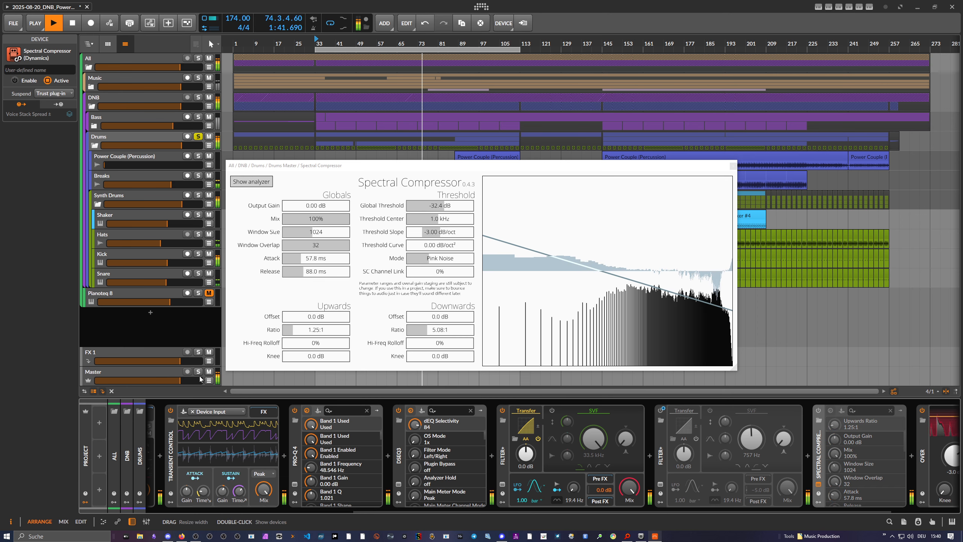
drag(180, 380, 125, 380)
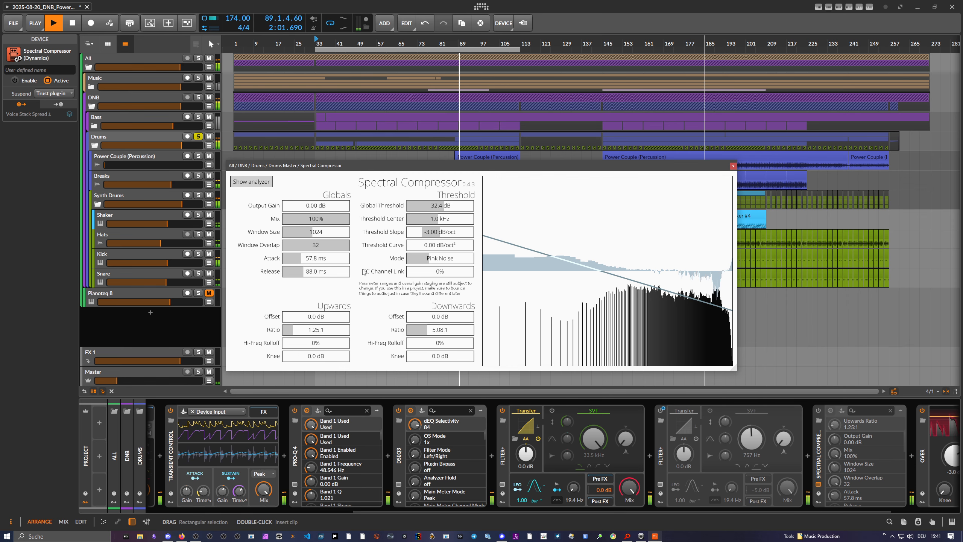
Re-enable Spectral Compressor and try several ratios, ending at 1.18:1 upwards and 1.03:1 downwards.
drag(293, 329, 388, 370)
click(819, 412)
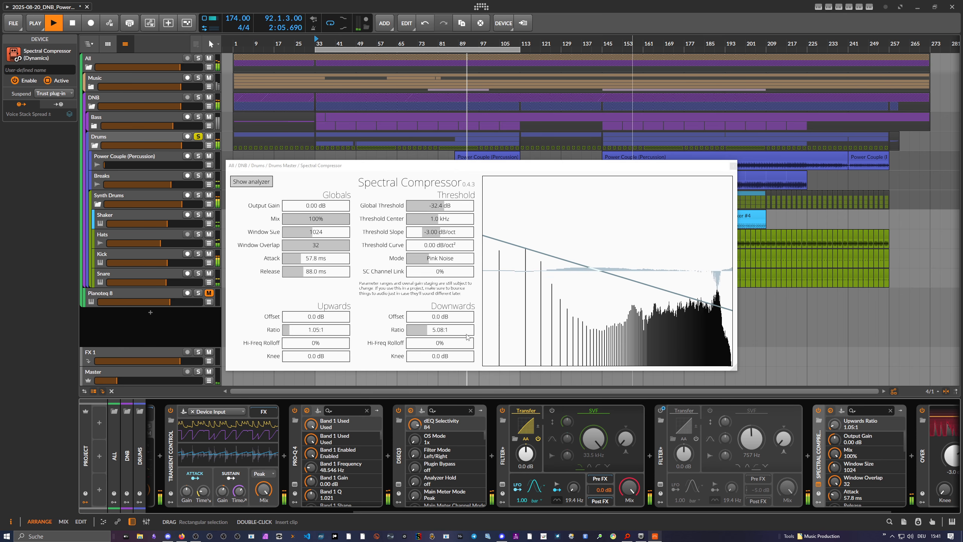
drag(423, 328, 417, 330)
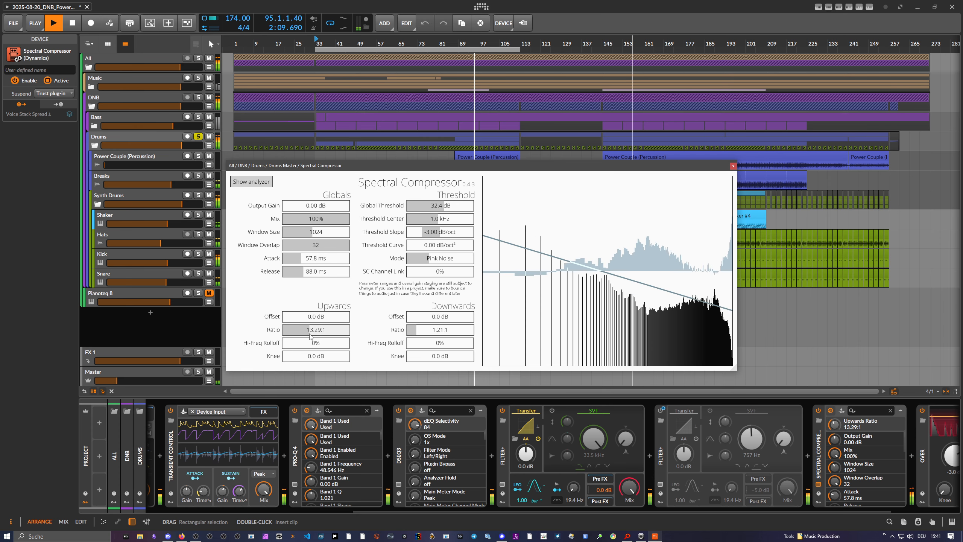
drag(310, 336, 296, 337)
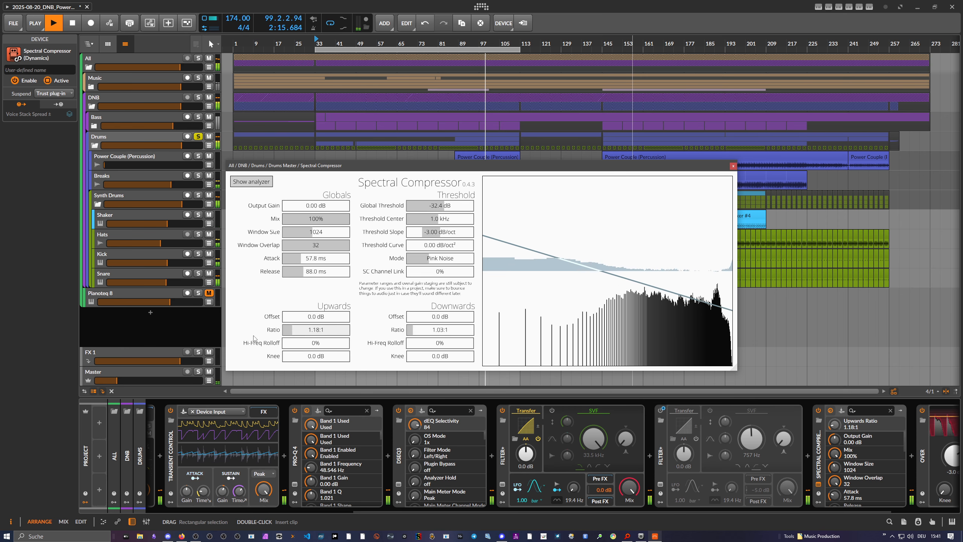
With the Master volume raised, set the upwards ratio to 3.75:1, the mix to 24% and the downwards ratio to 2.48:1.
drag(127, 380, 158, 380)
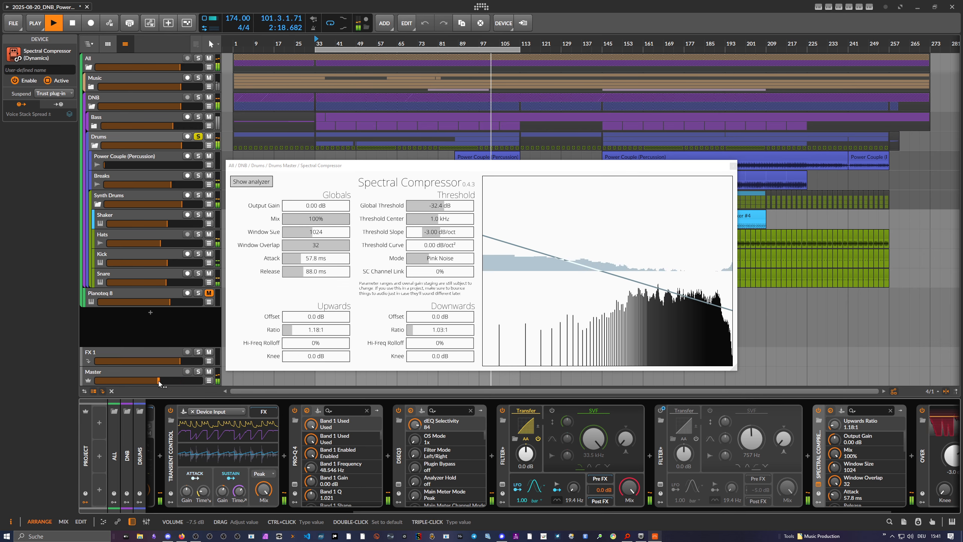
click(302, 329)
click(322, 221)
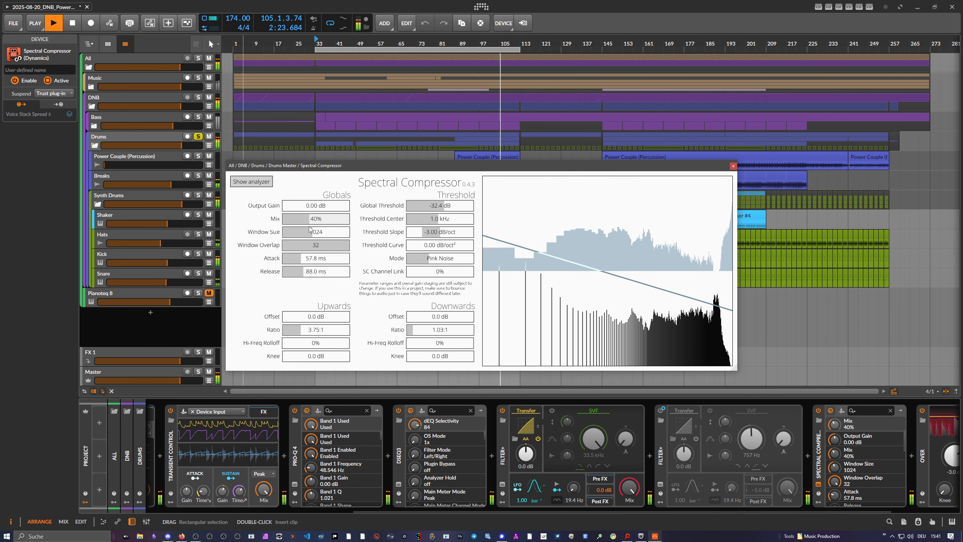
click(301, 219)
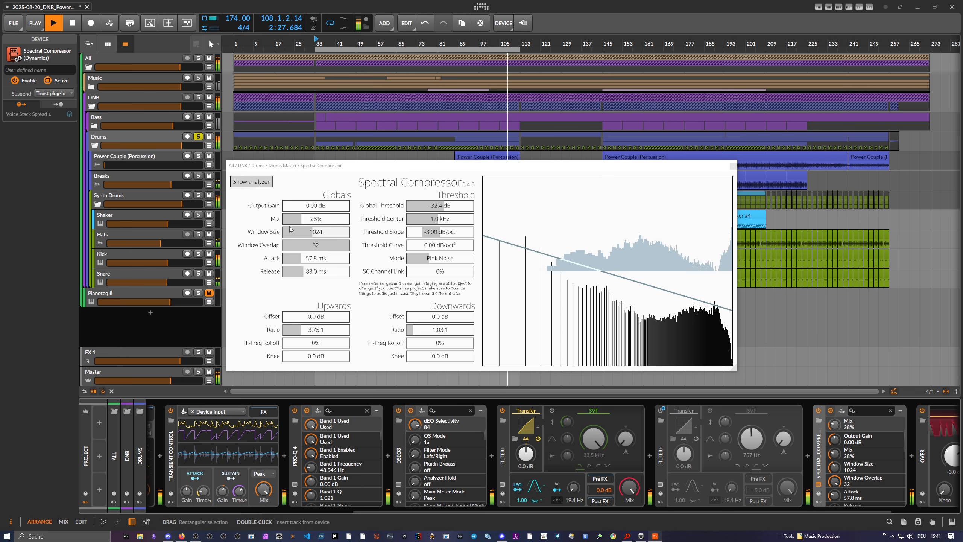
click(298, 220)
click(419, 331)
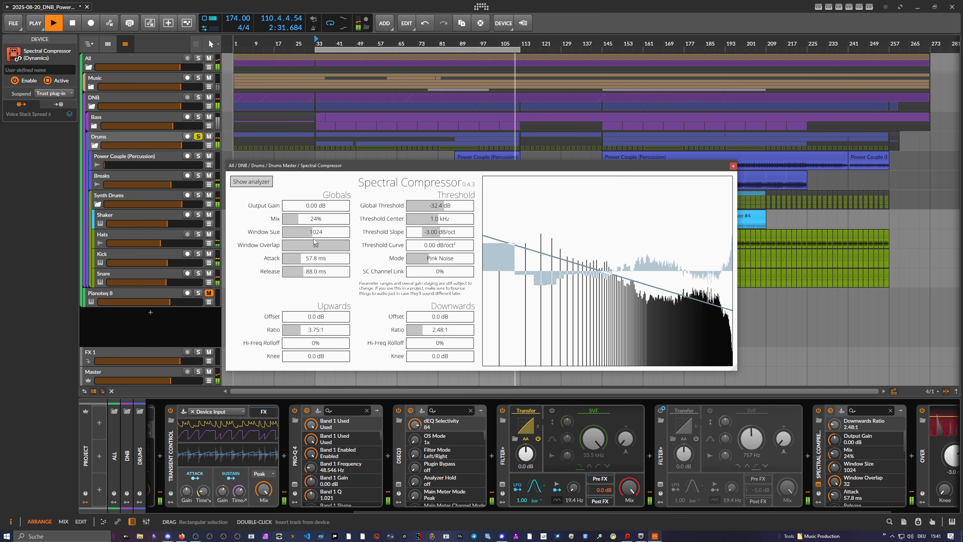
Raise the mix of the Drums group's Spectral Compressor to 32% and turn the Master volume down.
click(346, 219)
click(283, 219)
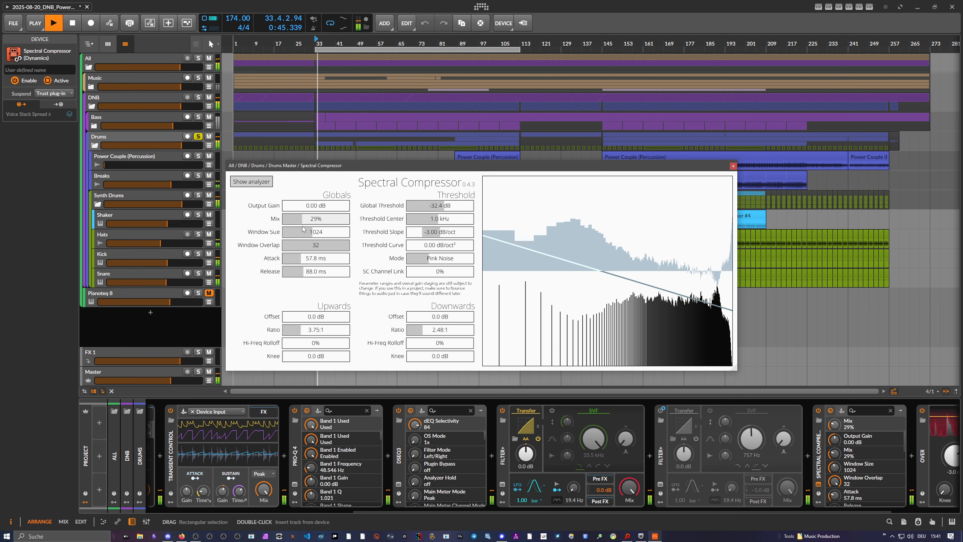
drag(305, 226, 304, 226)
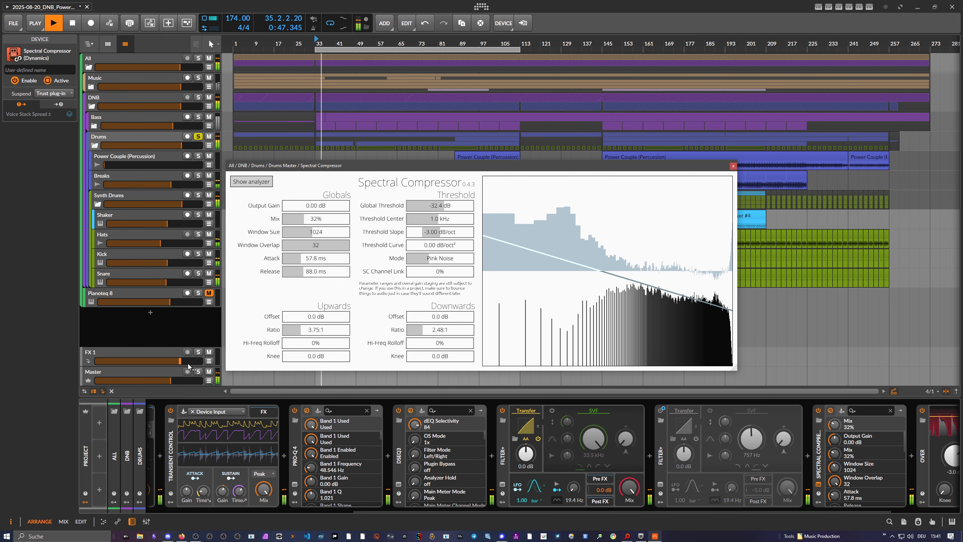
drag(175, 381, 128, 381)
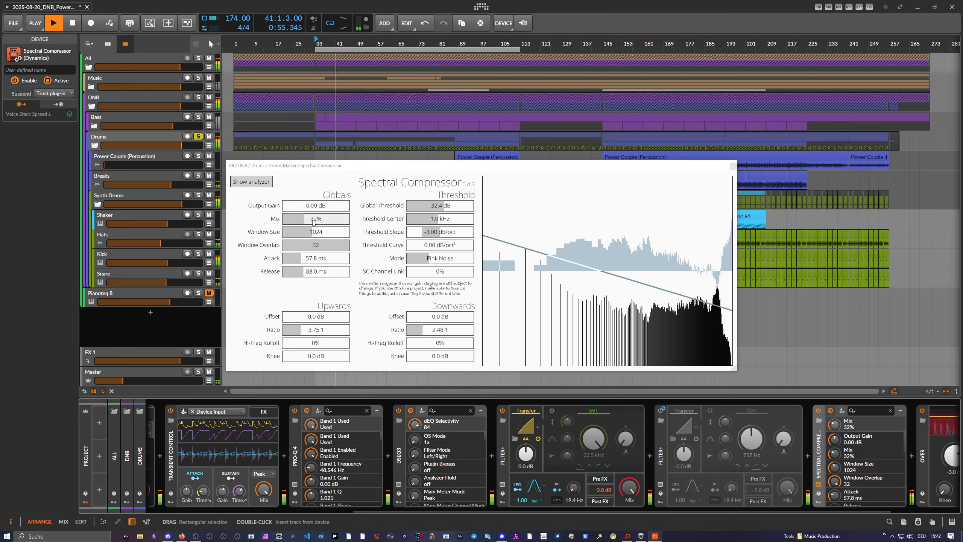
Reset Spectral Compressor's mix to 100% and both ratios to 1.00:1, and delete the device from the Drums group.
double_click(328, 218)
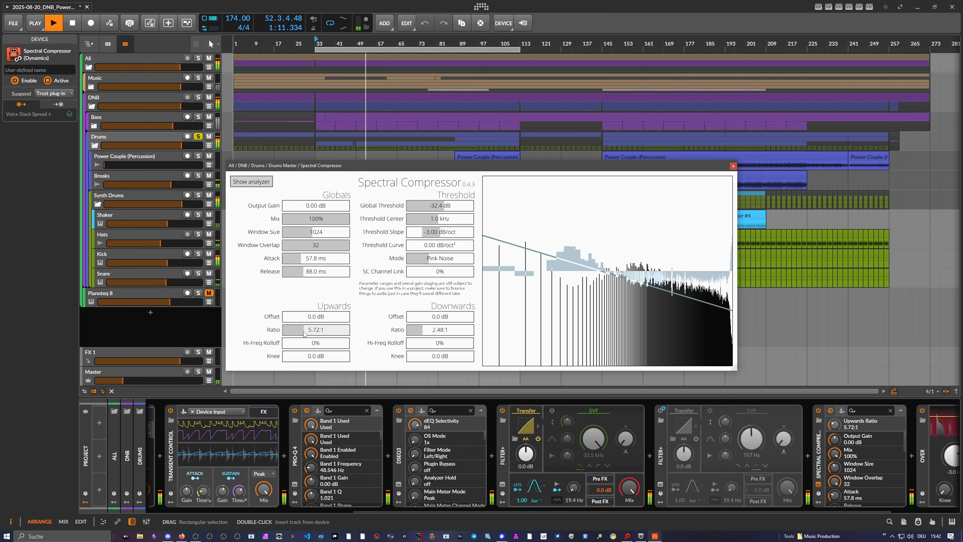
double_click(330, 330)
double_click(420, 330)
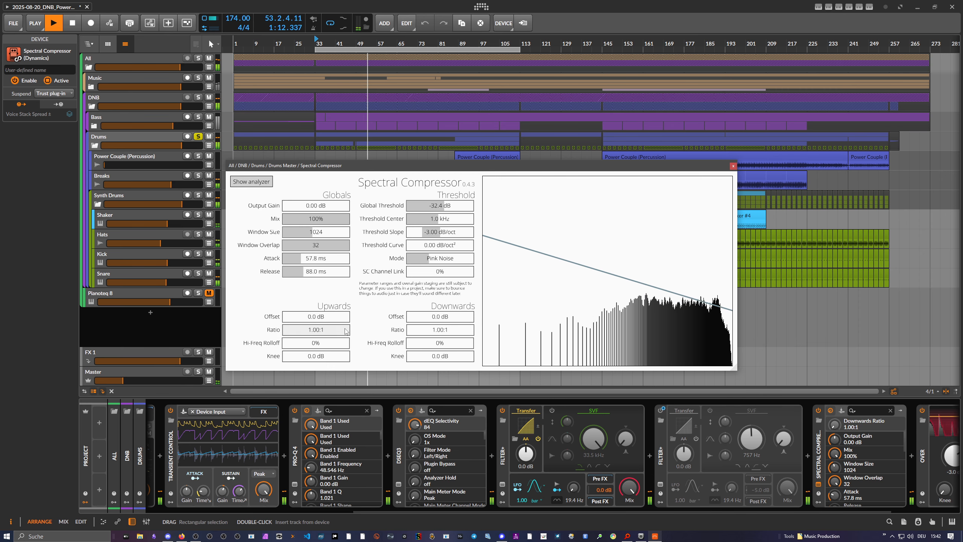
click(820, 455)
key(Delete)
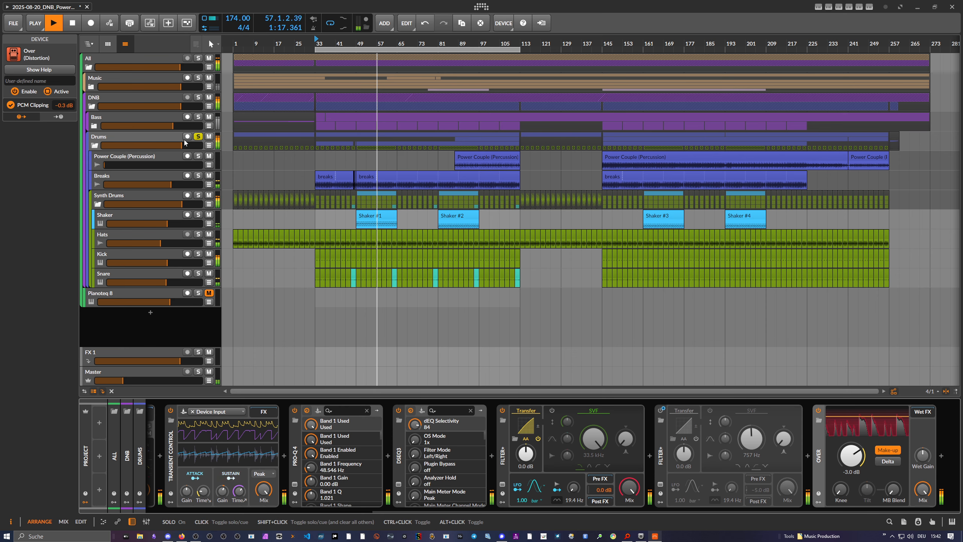
Fold the Drums group, solo the Bass group in its place and open the Bass group's Spectral Compressor.
click(94, 146)
click(161, 116)
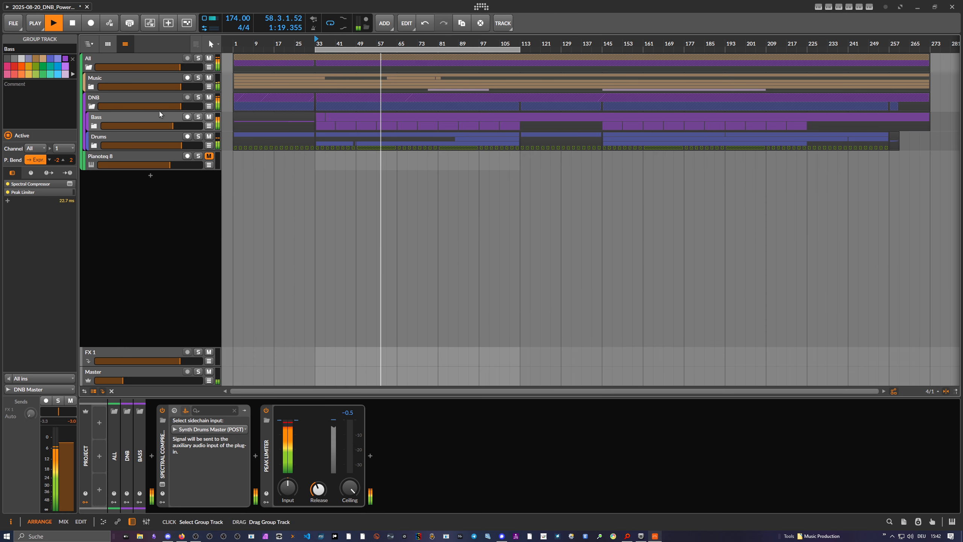
click(198, 117)
click(69, 183)
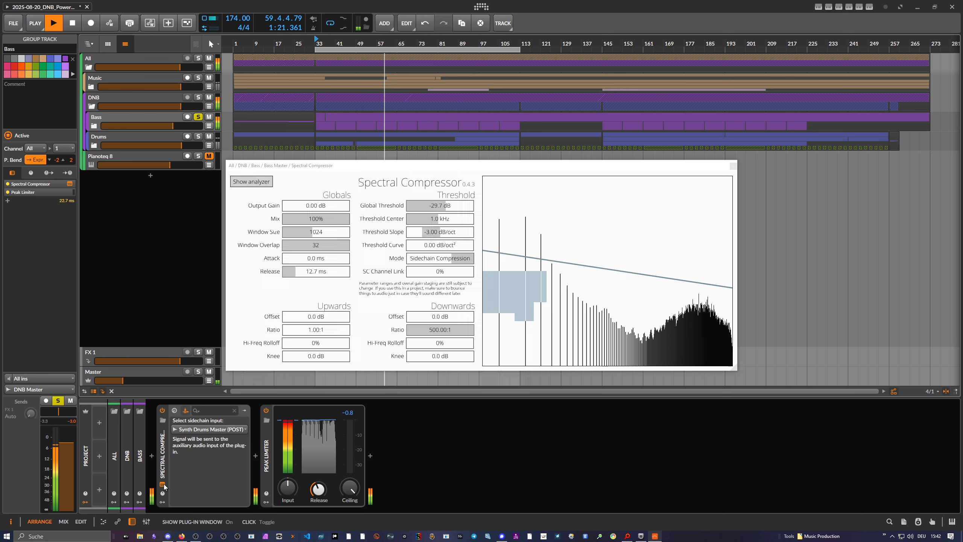
drag(423, 167, 541, 168)
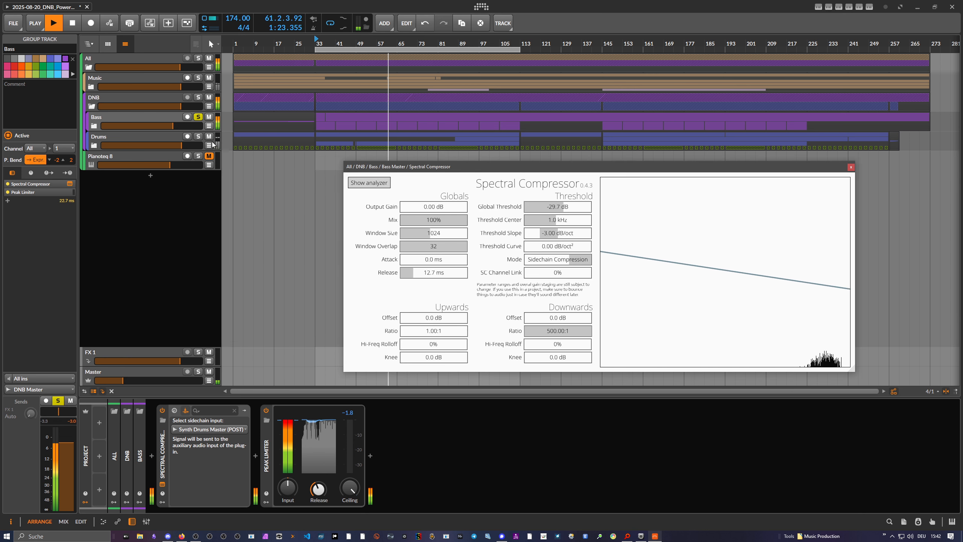
Solo Drums together with Bass, audition both with the Master volume at 0.0 dB and lower the Master again.
click(198, 136)
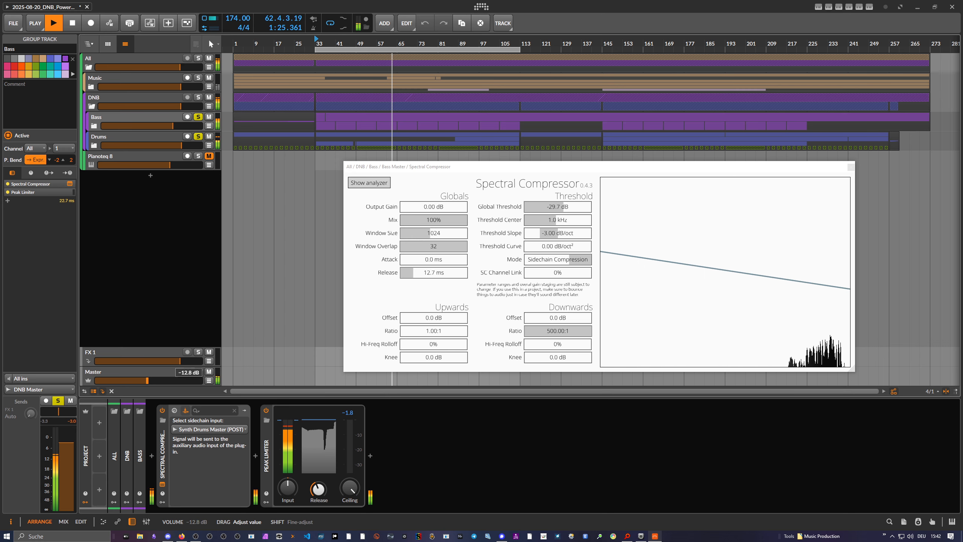
drag(137, 379, 164, 382)
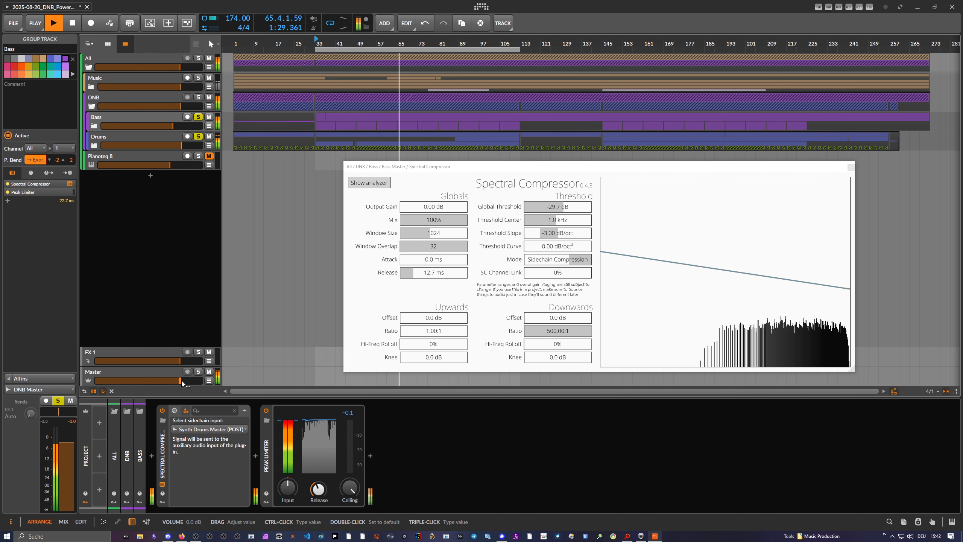
drag(183, 380, 104, 380)
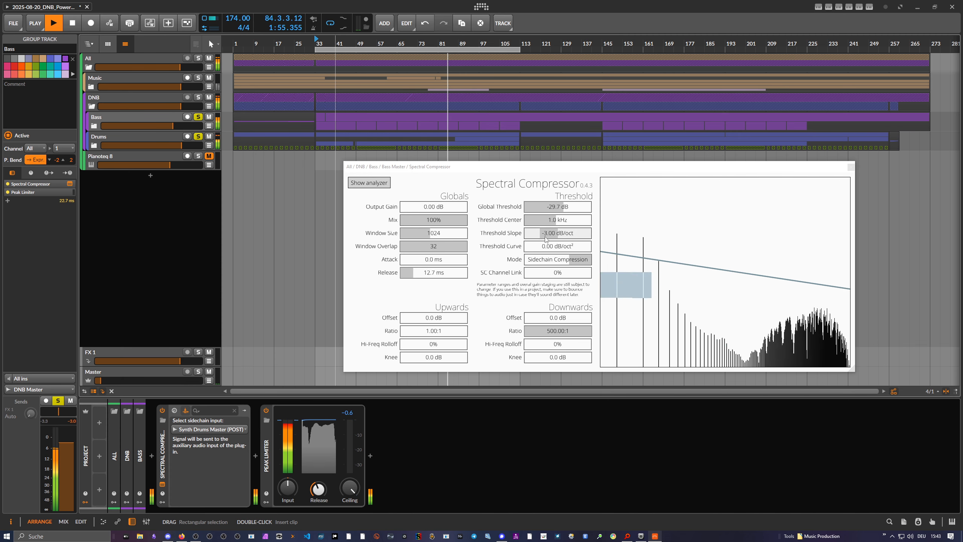
Try threshold slopes of 36.00 and 10.37 dB/oct on the bass compressor, returning to -3.00 dB/oct with a global threshold of -34.4 dB.
drag(547, 234, 593, 210)
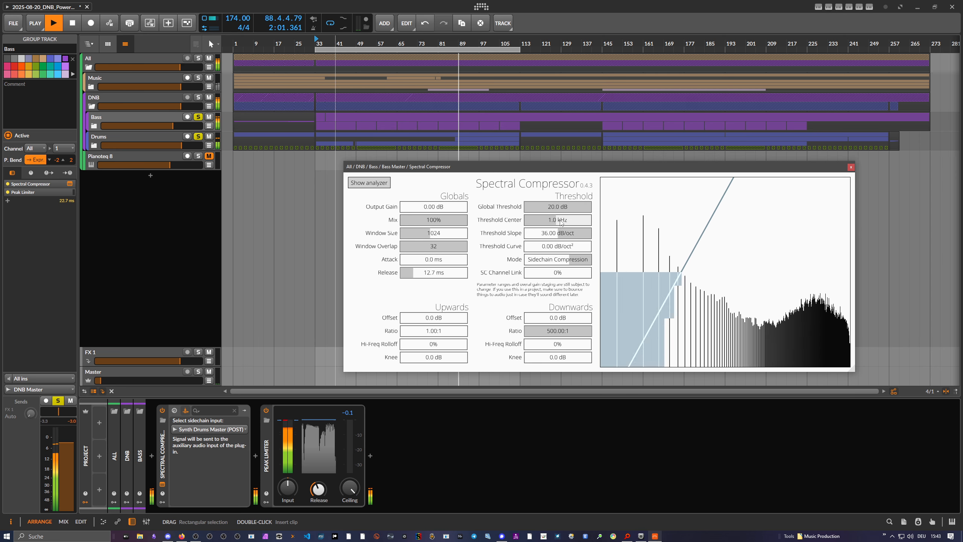
drag(587, 234, 575, 211)
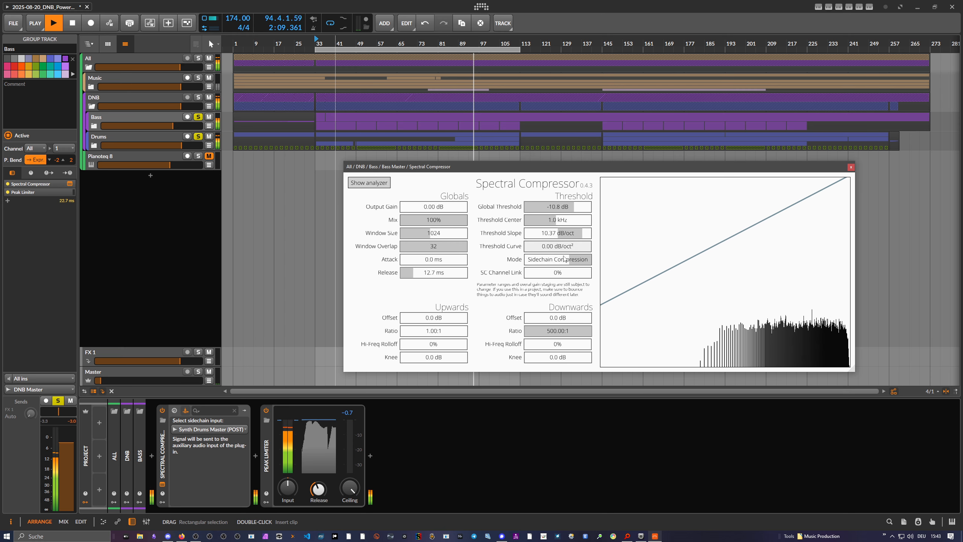
drag(557, 249, 562, 213)
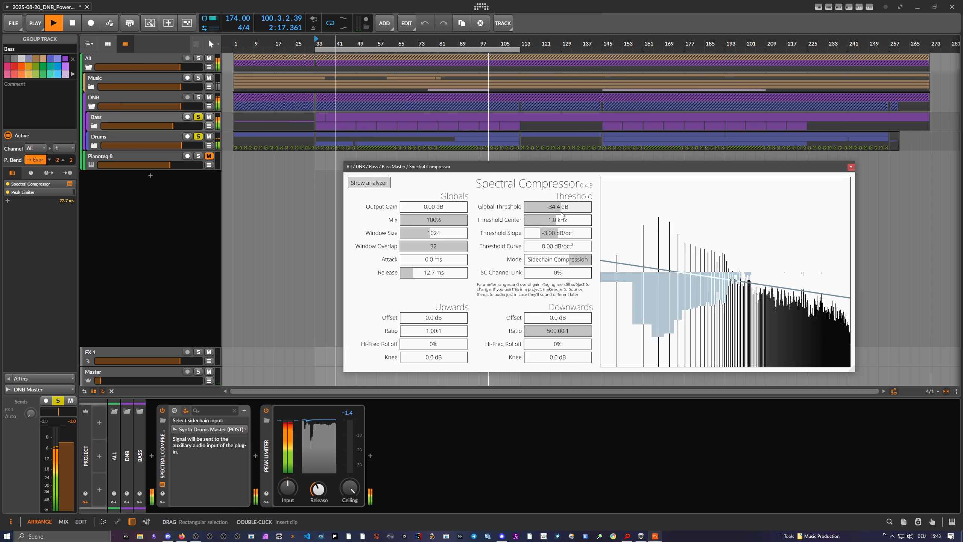
Clear the Bass and Drums solos and set the bass compressor's global threshold to -39.1 dB, raising the Master volume only while listening.
click(198, 136)
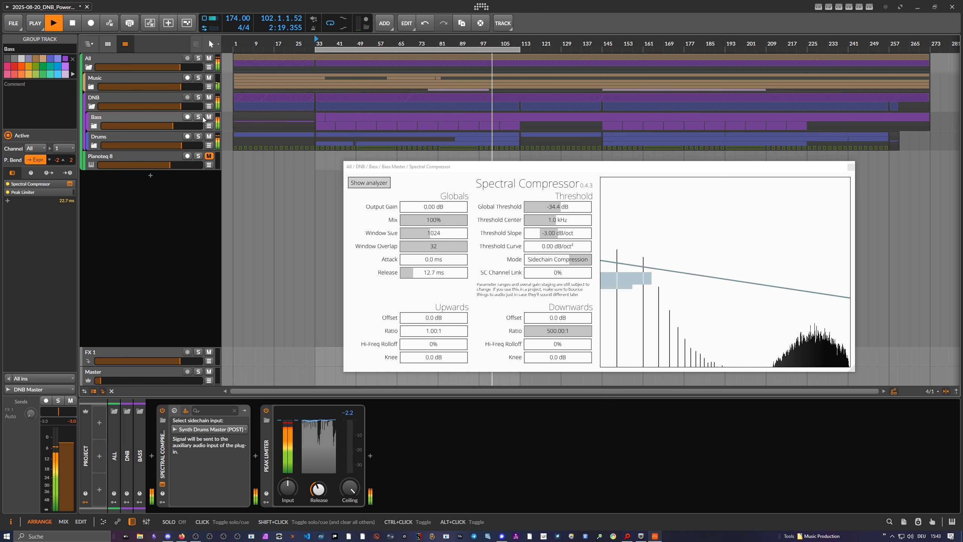
drag(99, 380, 158, 381)
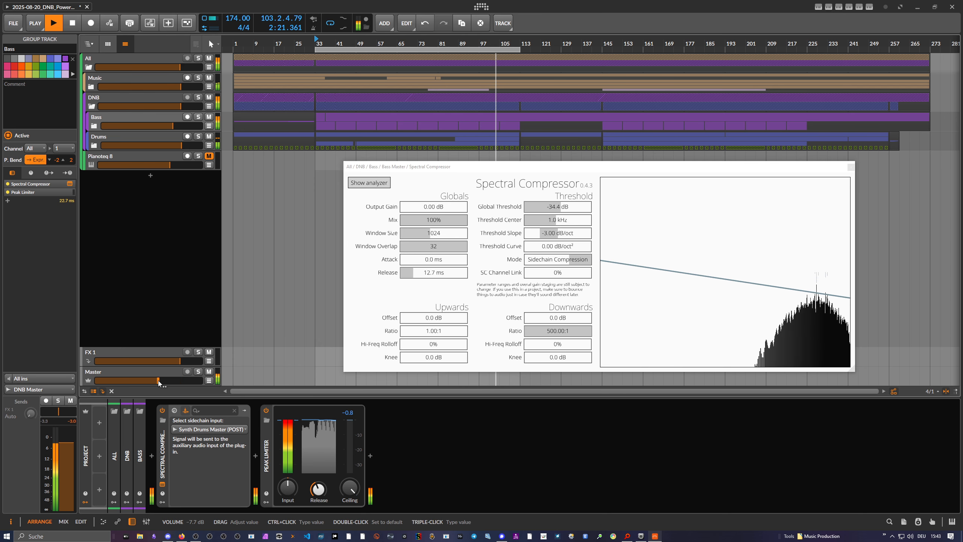
drag(561, 208, 560, 210)
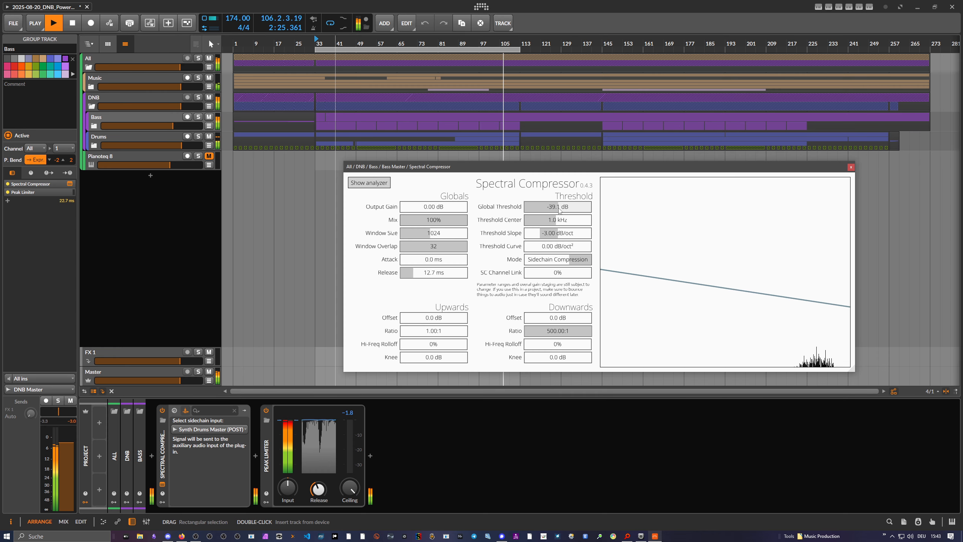
drag(178, 380, 121, 380)
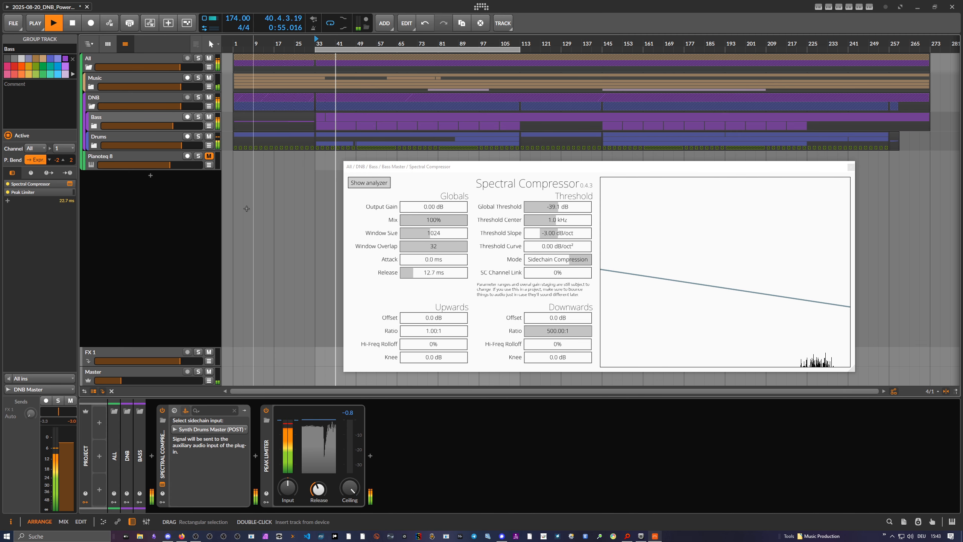
Compare the full mix with the Bass group's Spectral Compressor bypassed and enabled at raised Master volume, ending with the Master lowered.
double_click(136, 382)
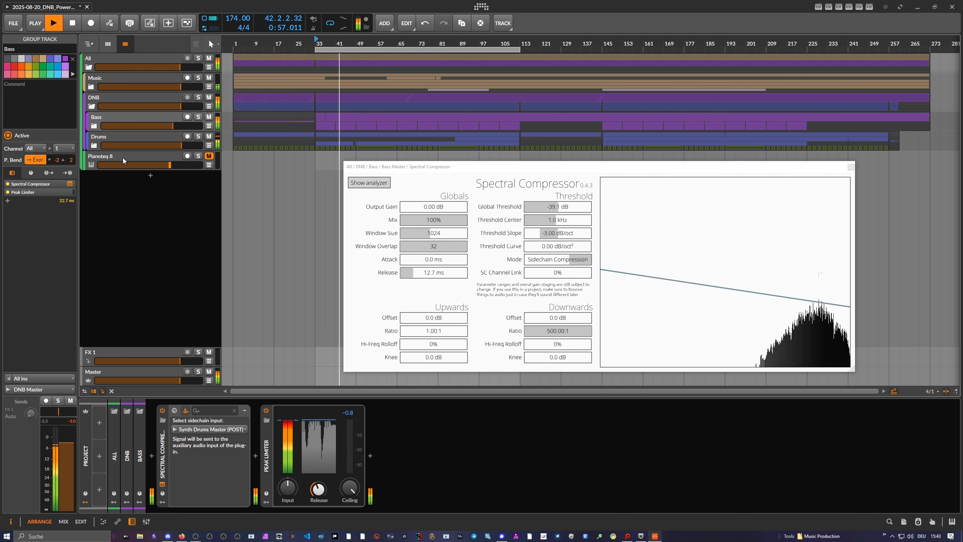
click(162, 410)
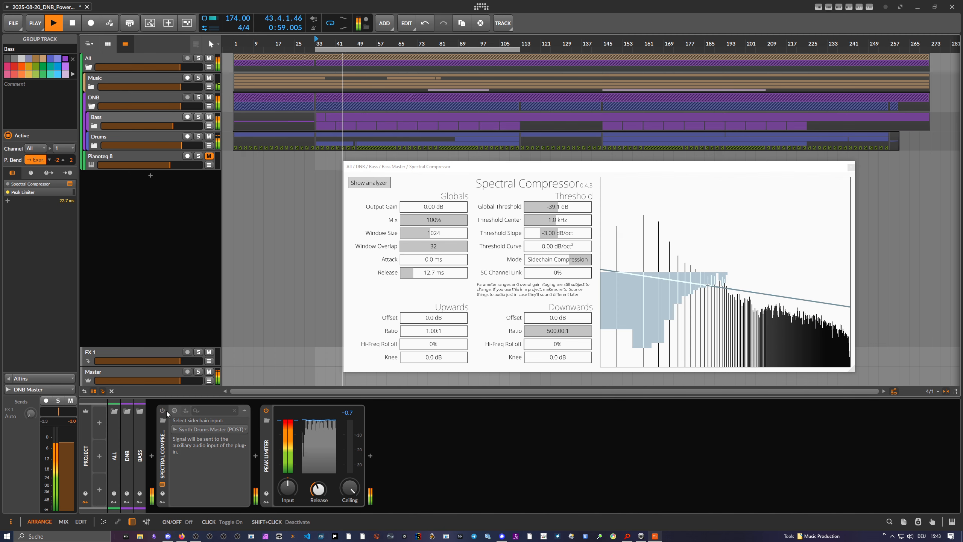
click(163, 410)
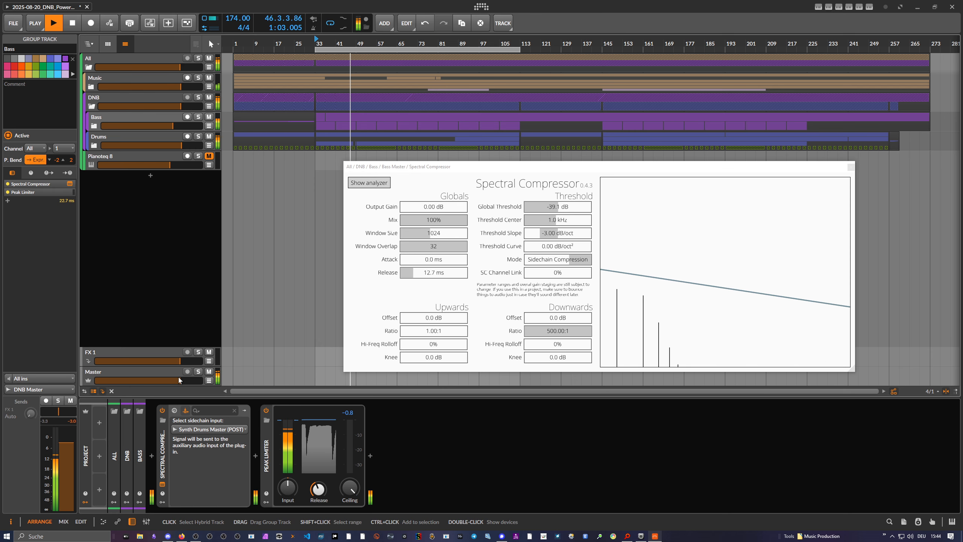
drag(179, 380, 119, 380)
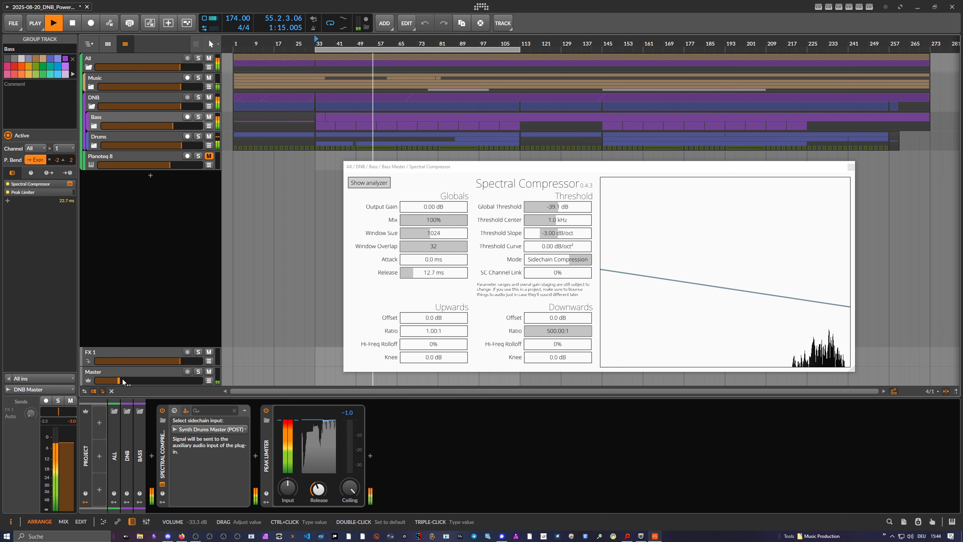
Close the Spectral Compressor window and inspect the device chains of the DNB and Bass groups.
click(849, 168)
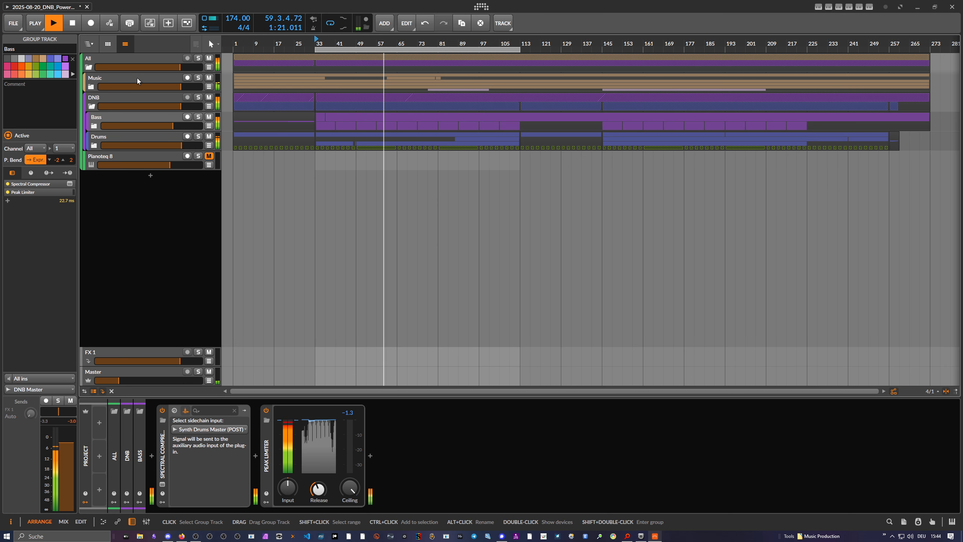
click(129, 99)
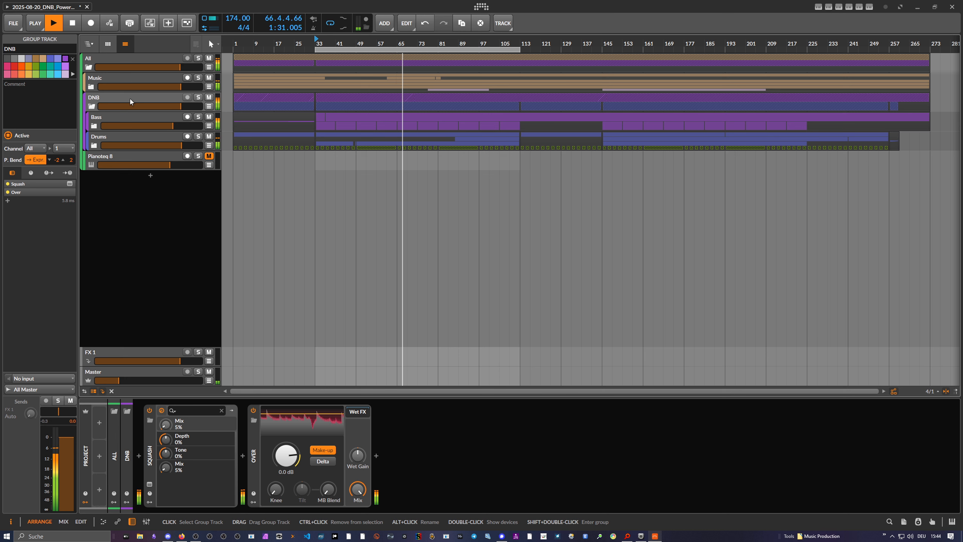
click(132, 118)
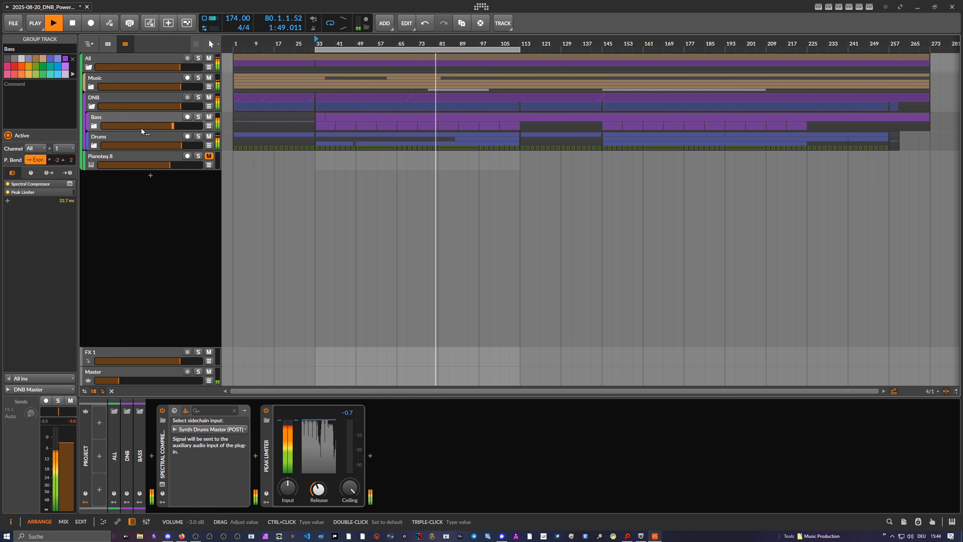
In the All group's FX Layer, mute Spectral Compressor and solo the unmuted SpecCraft layer, with the Master volume slightly raised.
click(144, 61)
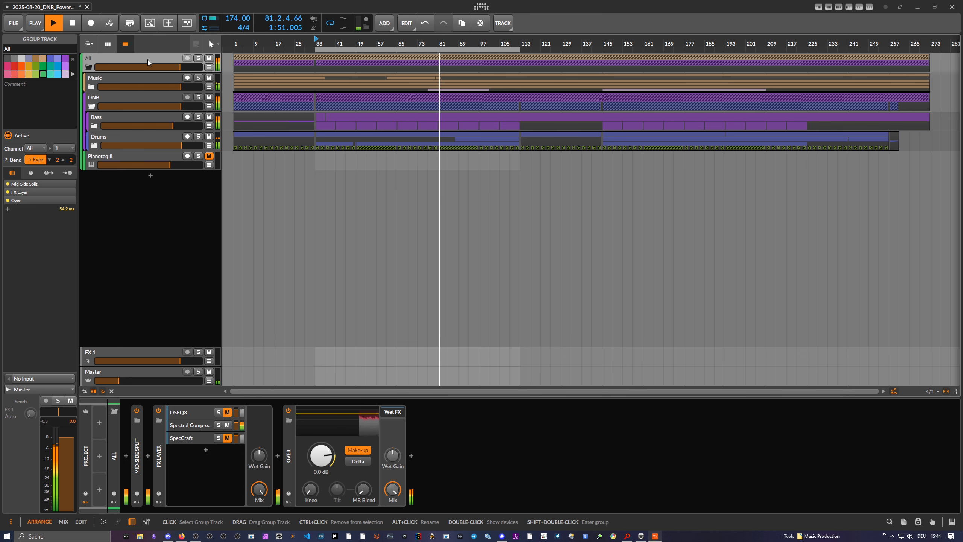
click(197, 438)
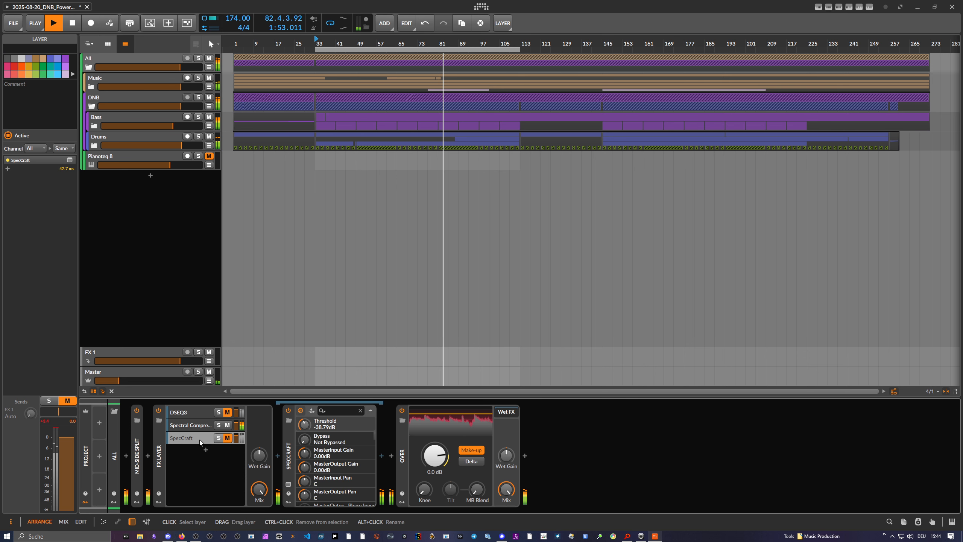
click(227, 424)
click(218, 438)
click(227, 438)
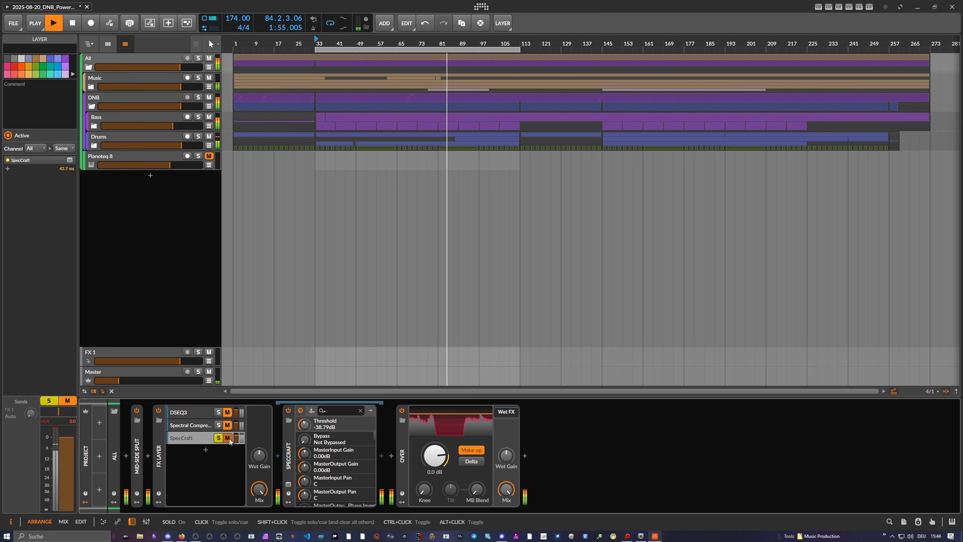
drag(136, 382, 156, 382)
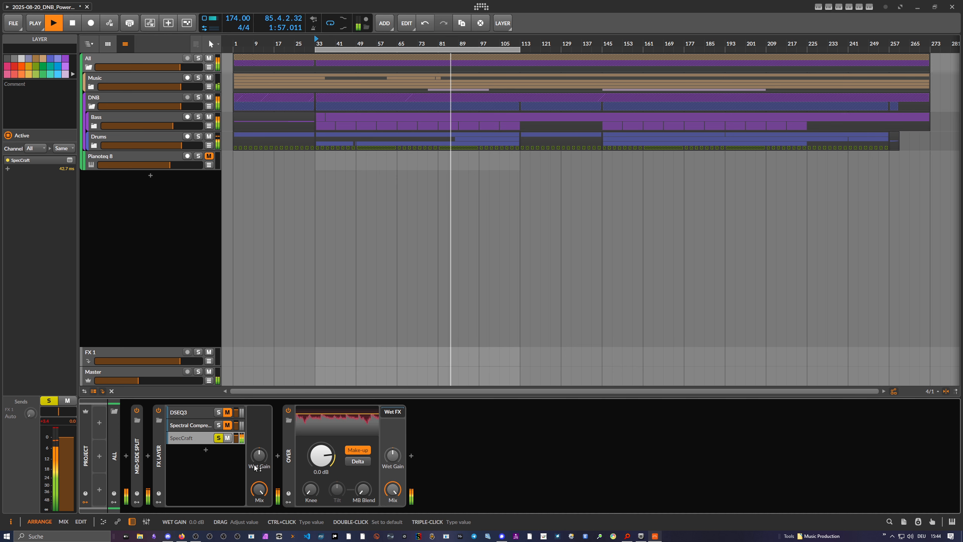
Open the SpecCraft plug-in's window from its layer and place it clear of the track list.
click(189, 437)
click(186, 437)
click(184, 433)
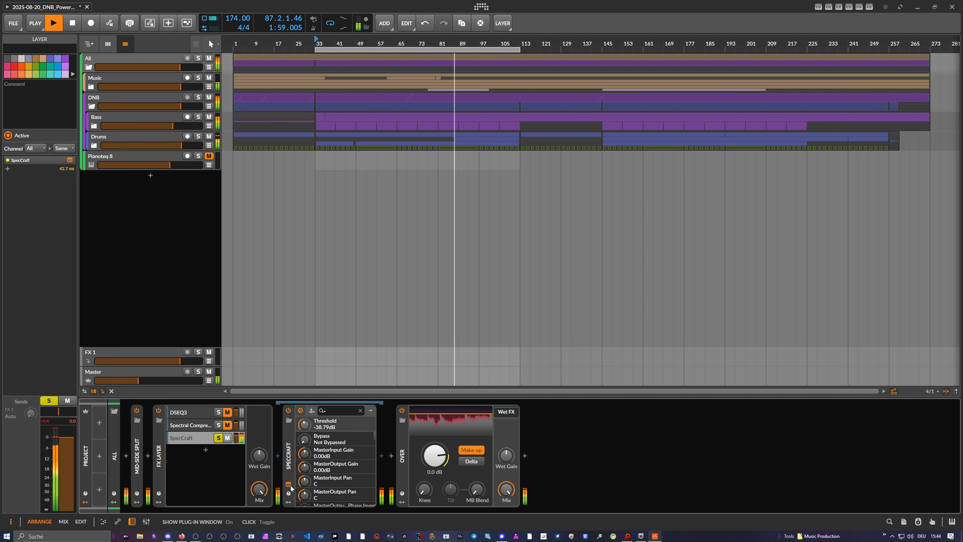
click(300, 410)
drag(312, 41, 624, 52)
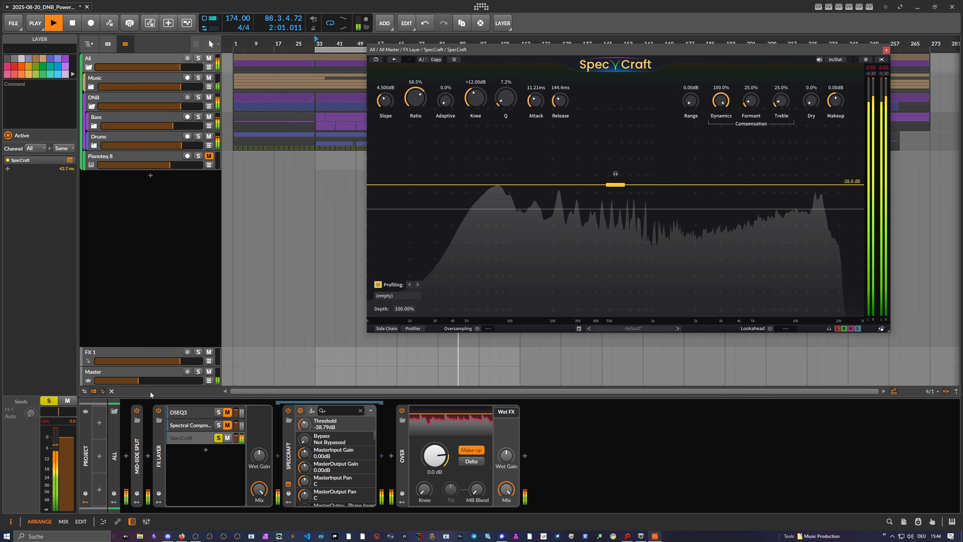
With the Master volume lowered, set SpecCraft's release to 176.7 ms and its attack to 18.39 ms.
drag(137, 380, 119, 380)
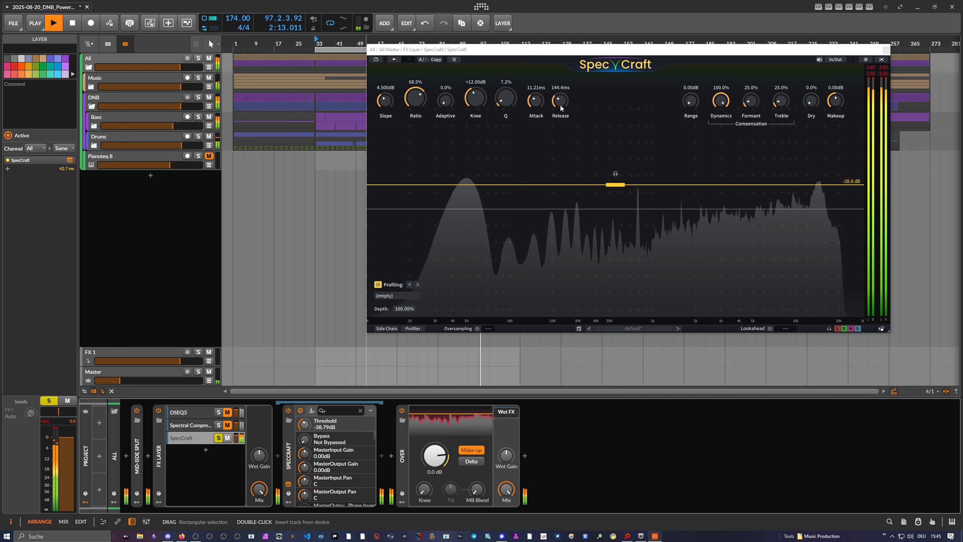
drag(560, 100, 561, 112)
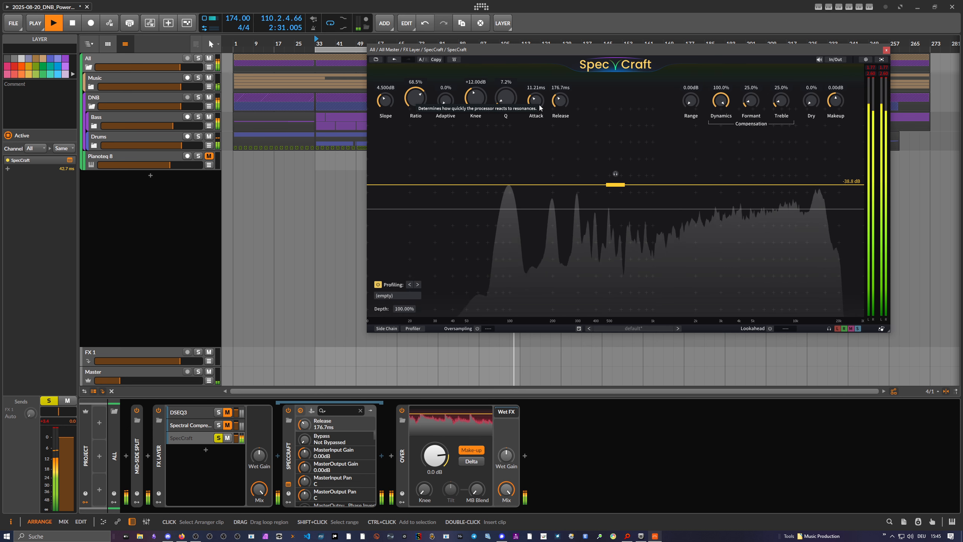
drag(536, 104, 536, 102)
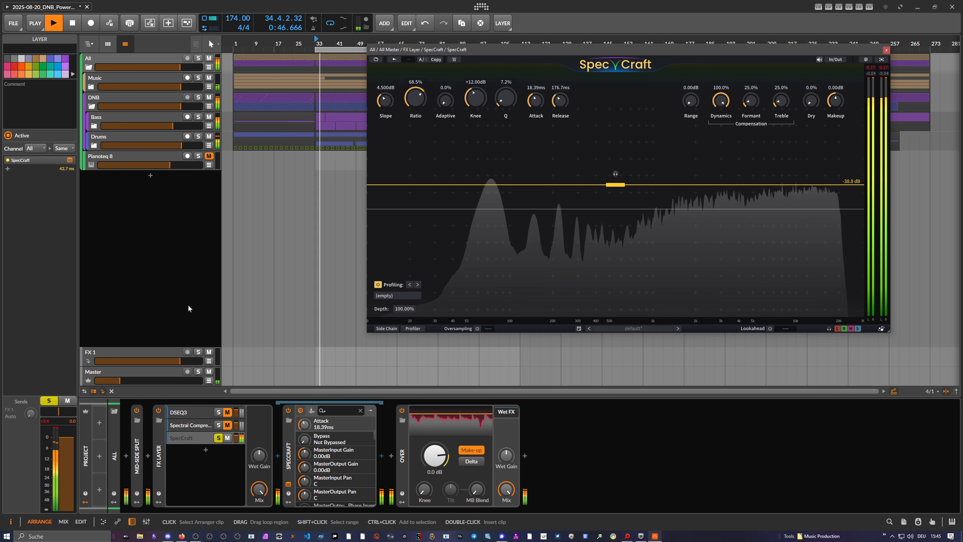
With the Master volume slightly raised, set SpecCraft's Q to 42.2%, ratio to 91.3% and threshold to -41.6 dB.
click(124, 381)
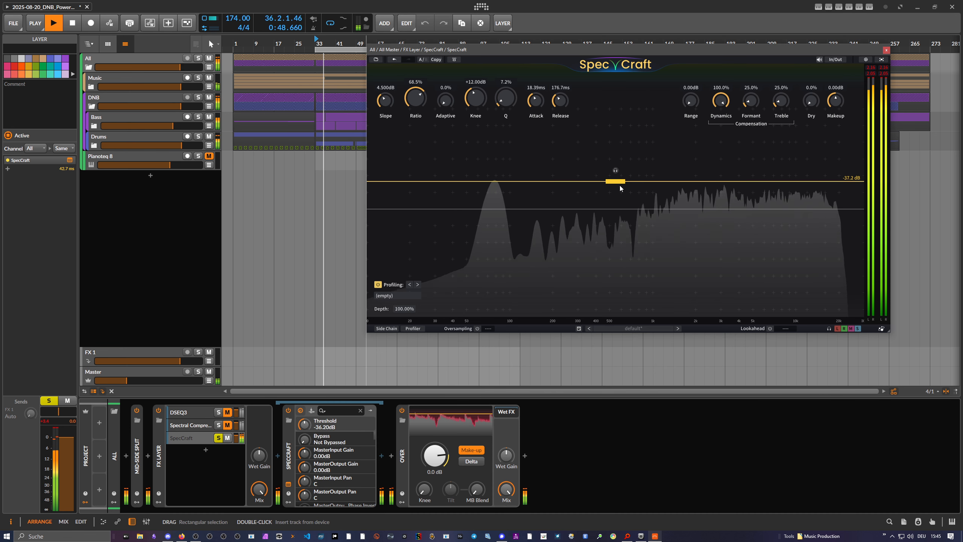
mouse_move(616, 185)
mouse_down()
mouse_move(616, 218)
mouse_move(615, 200)
mouse_up()
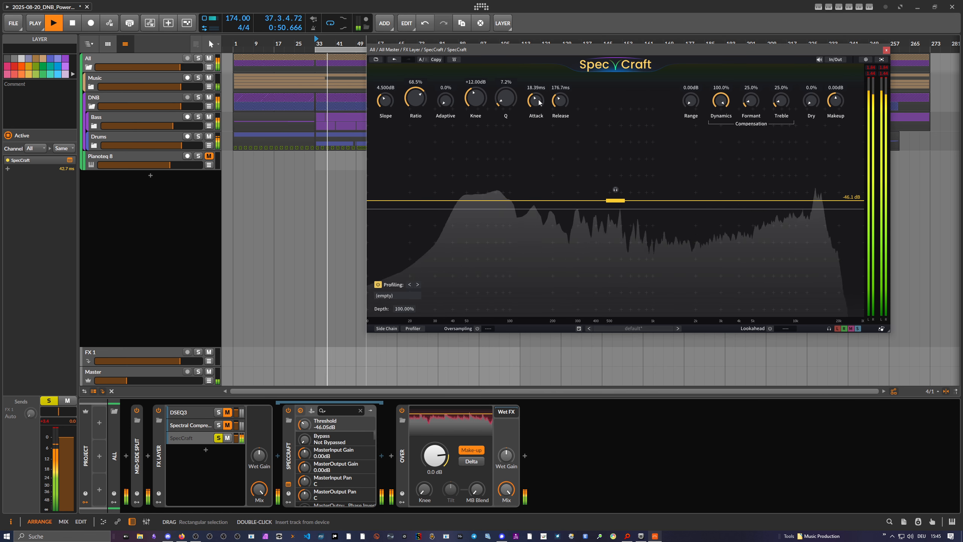
drag(507, 100, 508, 85)
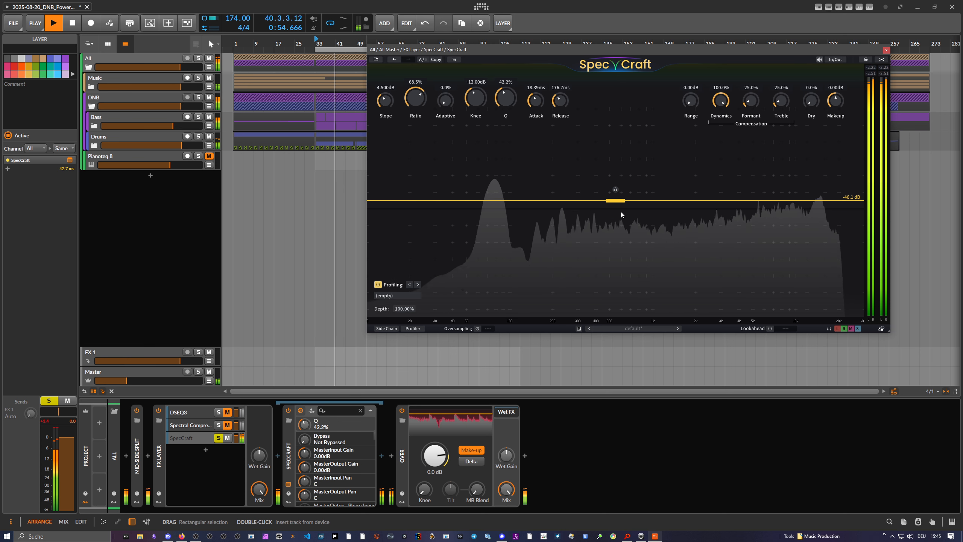
mouse_move(625, 203)
mouse_down()
mouse_move(615, 206)
mouse_move(615, 194)
mouse_up()
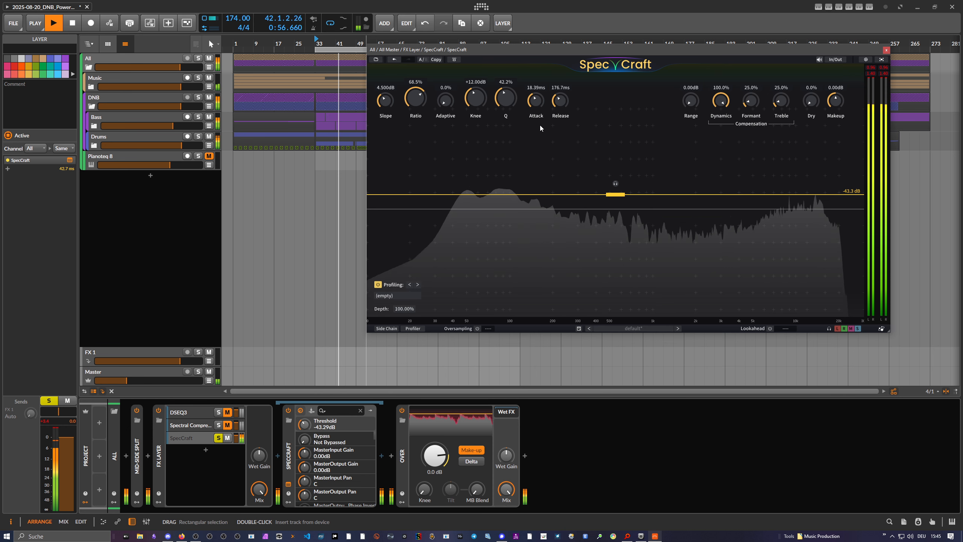
drag(418, 101, 424, 80)
drag(615, 194, 615, 191)
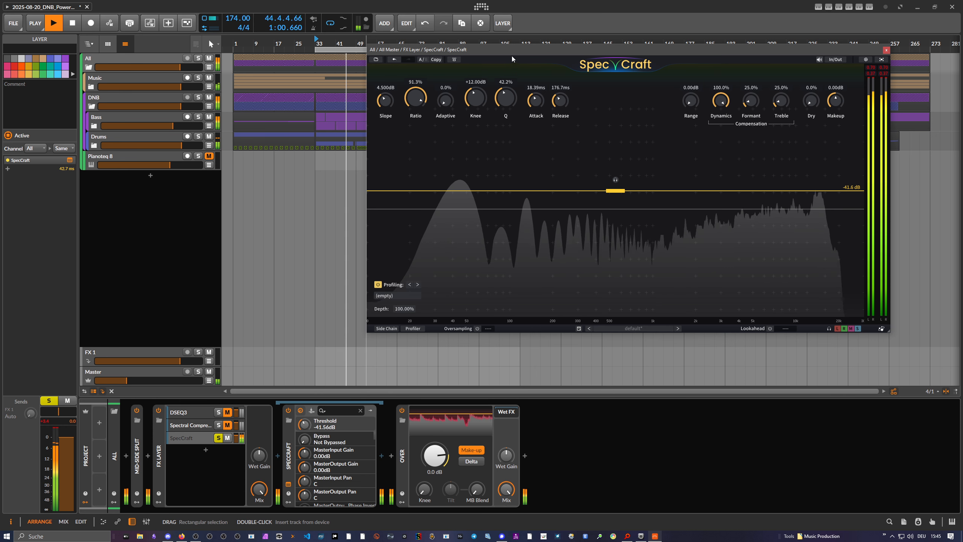
Delete SpecCraft from its layer in the FX Layer and insert a fresh SpecCraft instance in the same layer.
drag(511, 52, 473, 59)
click(203, 440)
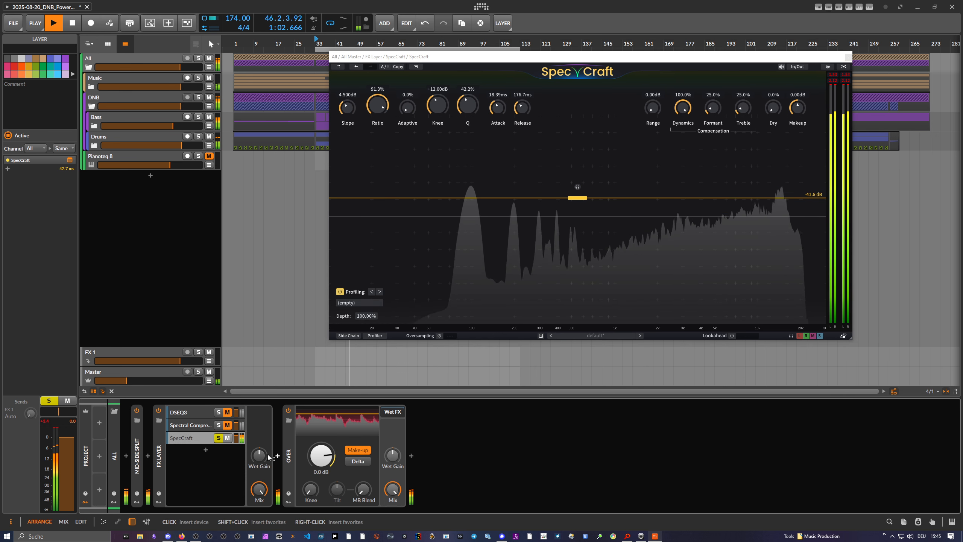
click(207, 440)
click(291, 455)
key(Delete)
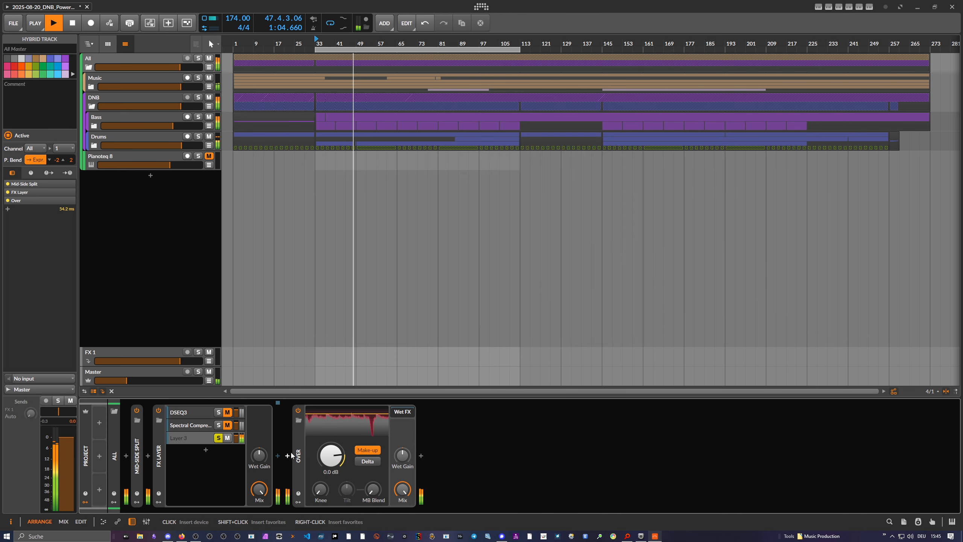
click(278, 455)
text(cc)
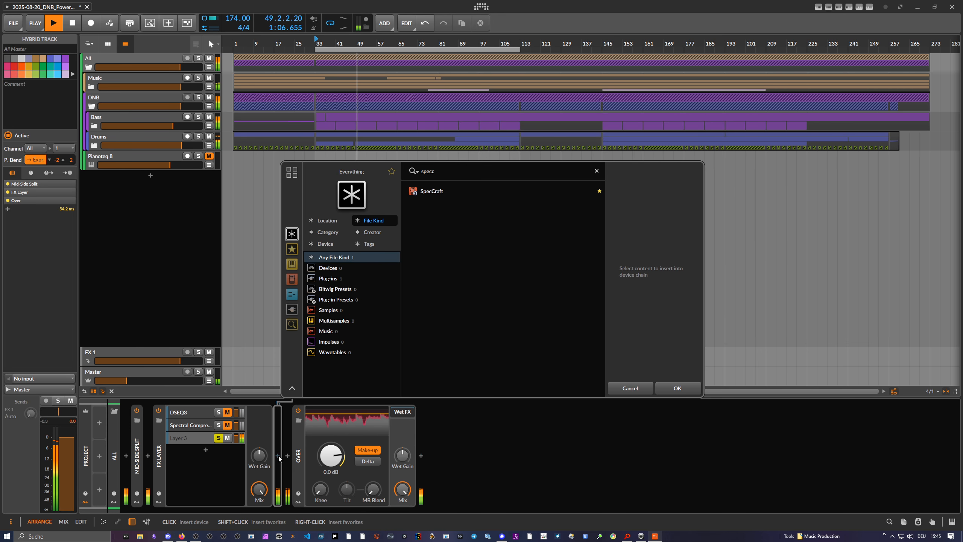
key(Return)
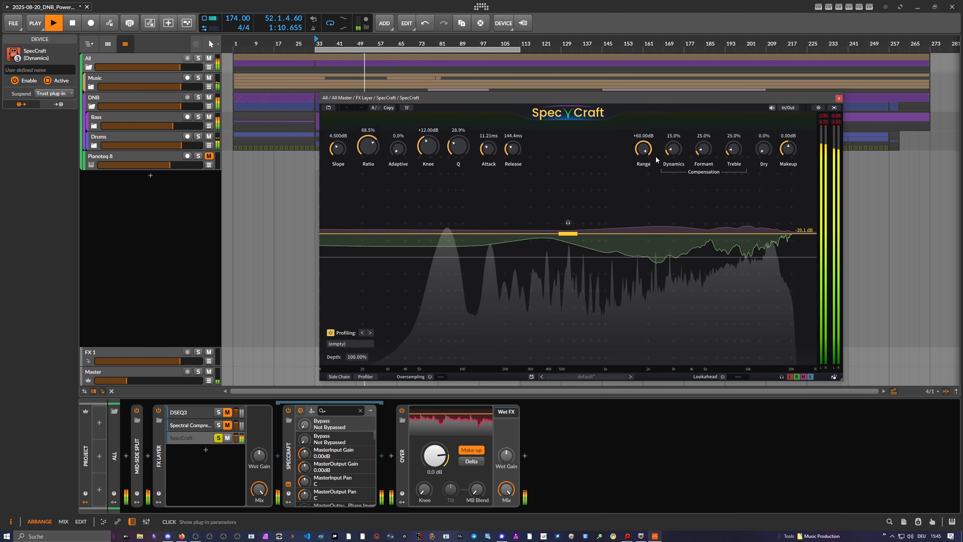
Compare SpecCraft's range at 0 dB and +60 dB, and move its window slightly up.
drag(644, 152, 640, 309)
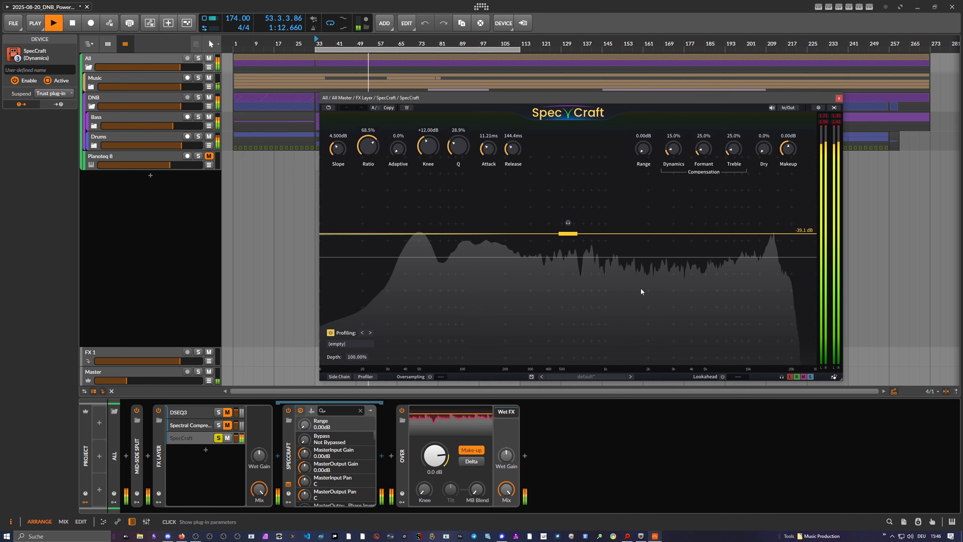
drag(623, 100, 627, 87)
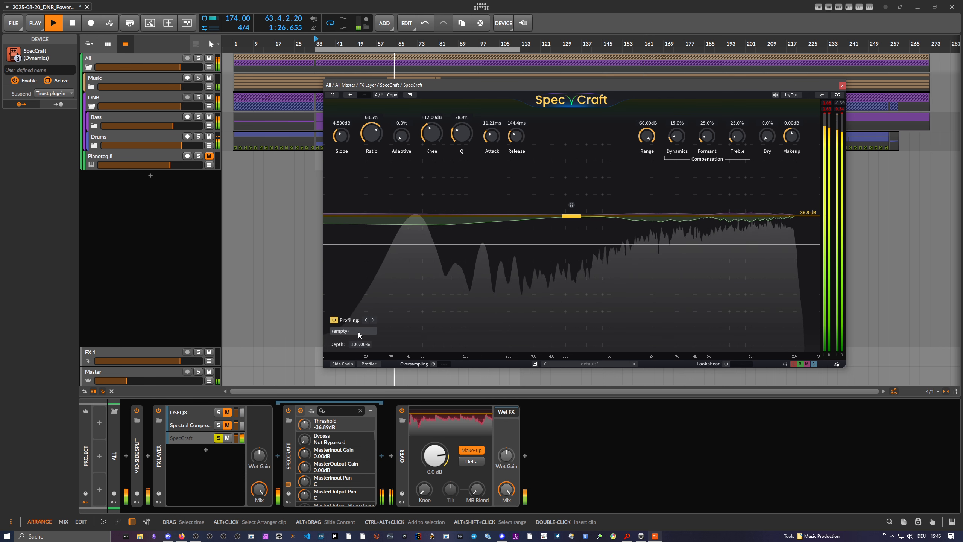
Capture a spectral profile of the playing mix in SpecCraft's profiler and set the threshold to -33.8 dB.
click(371, 363)
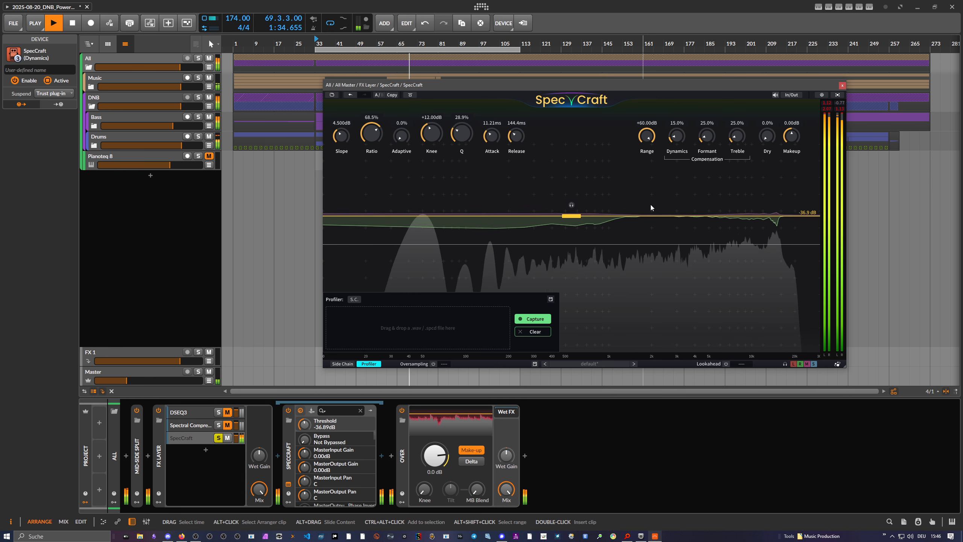
click(523, 320)
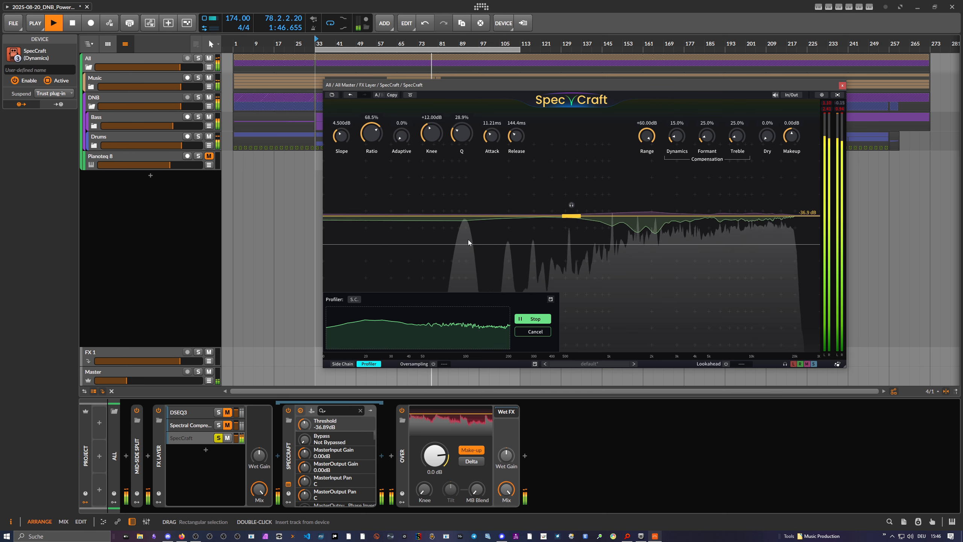
click(532, 319)
drag(591, 215, 689, 212)
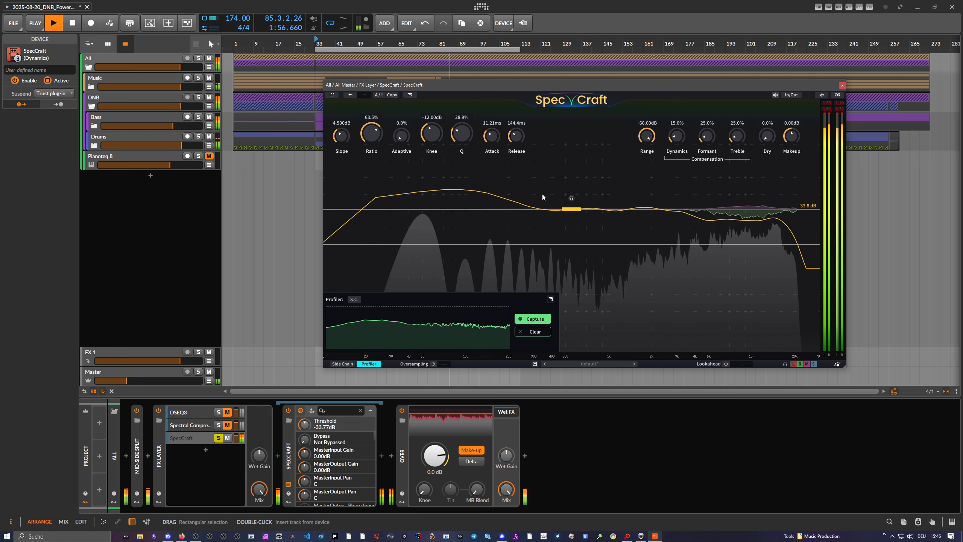
click(368, 364)
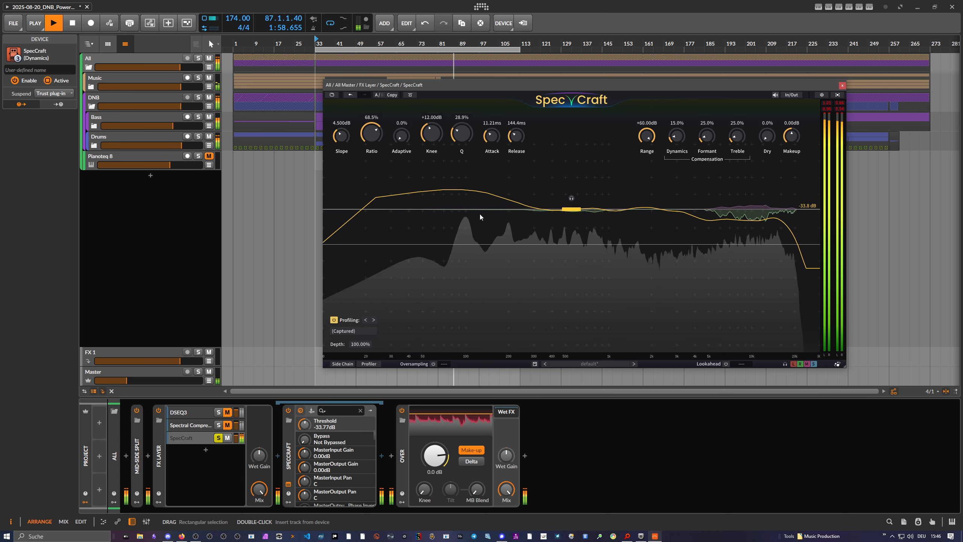
Set SpecCraft's threshold to -37.4 dB and its ratio to 35.4%.
drag(371, 134, 375, 163)
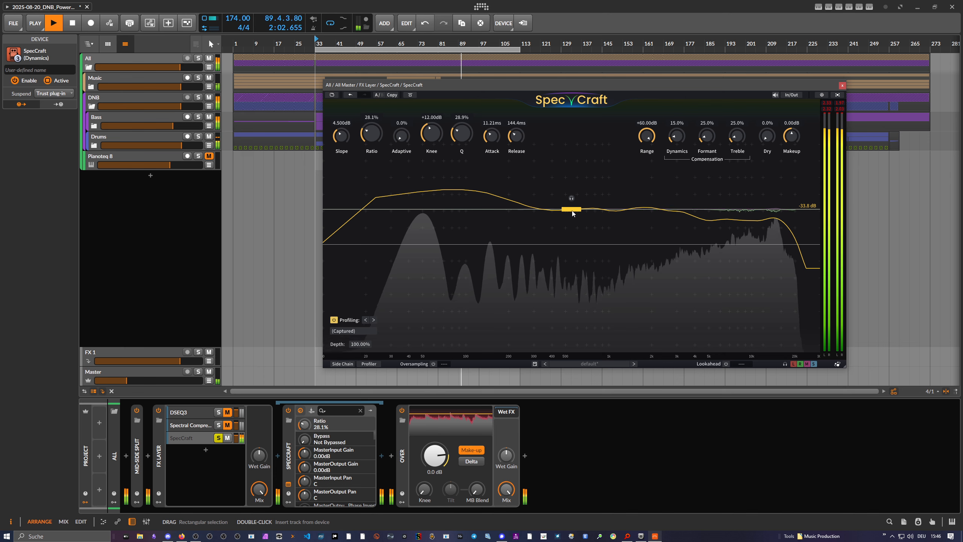
drag(571, 209, 573, 220)
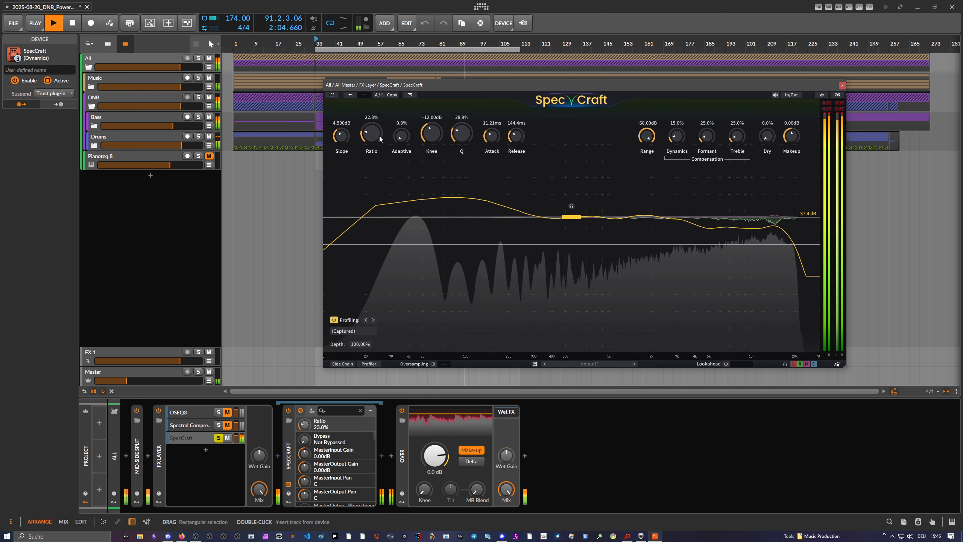
drag(379, 135, 387, 114)
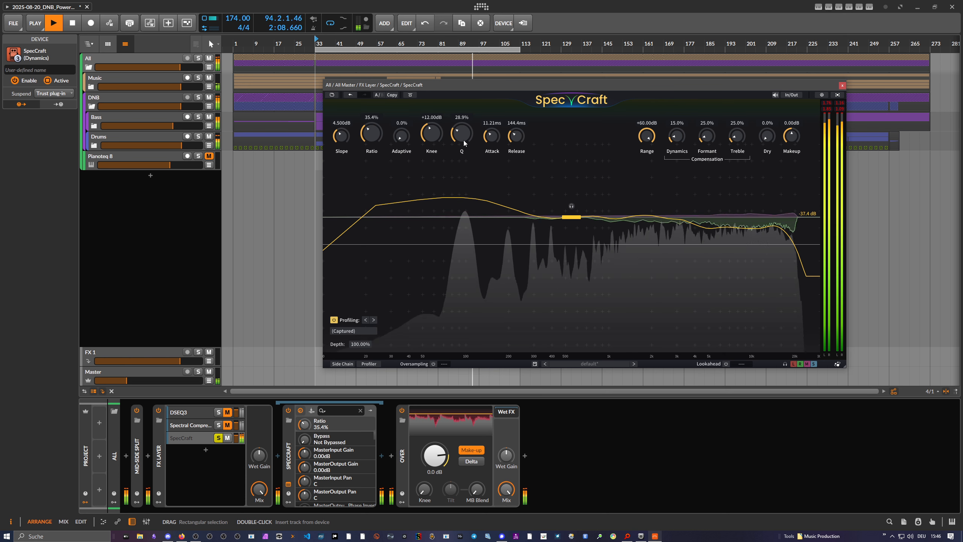
Open the DSEQ3 window from its layer to check its controls, and bring SpecCraft back in front.
click(185, 412)
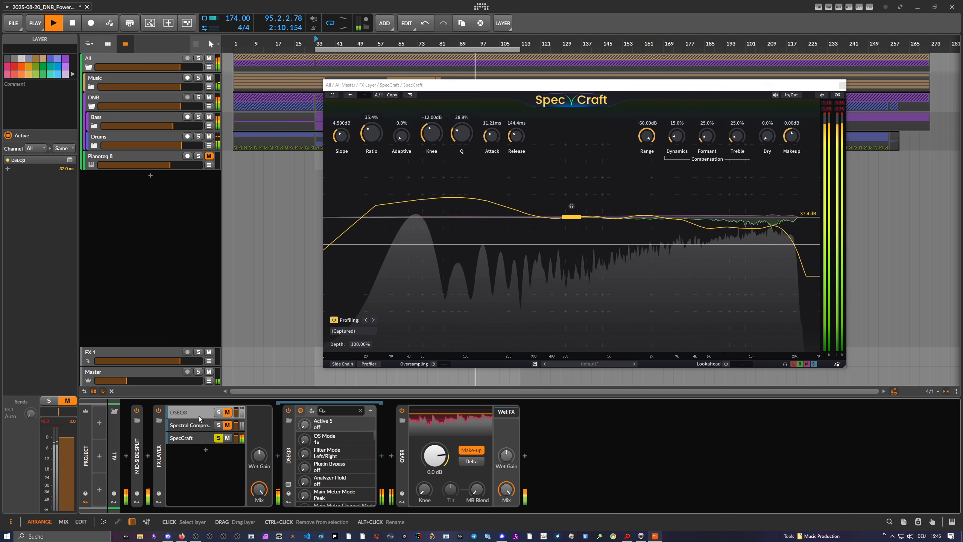
click(289, 483)
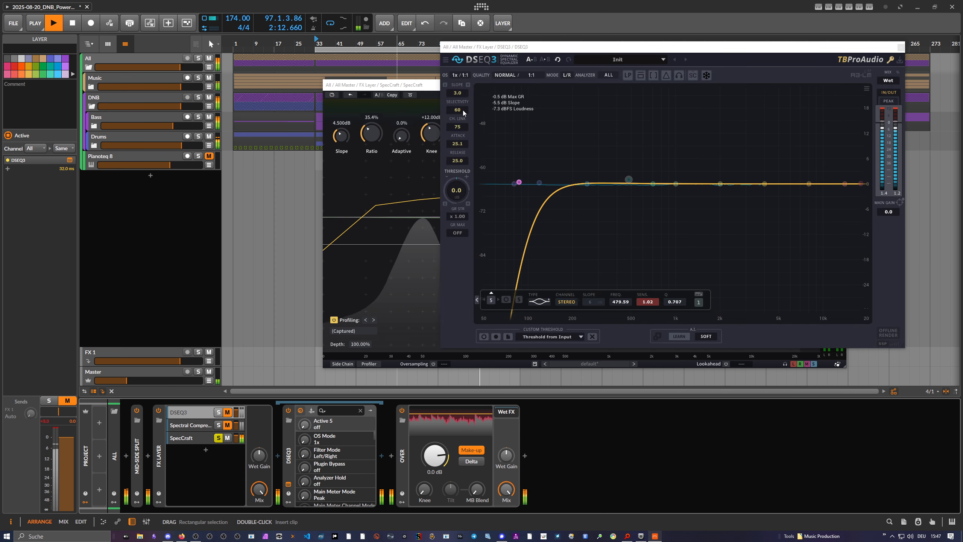
drag(435, 90, 432, 108)
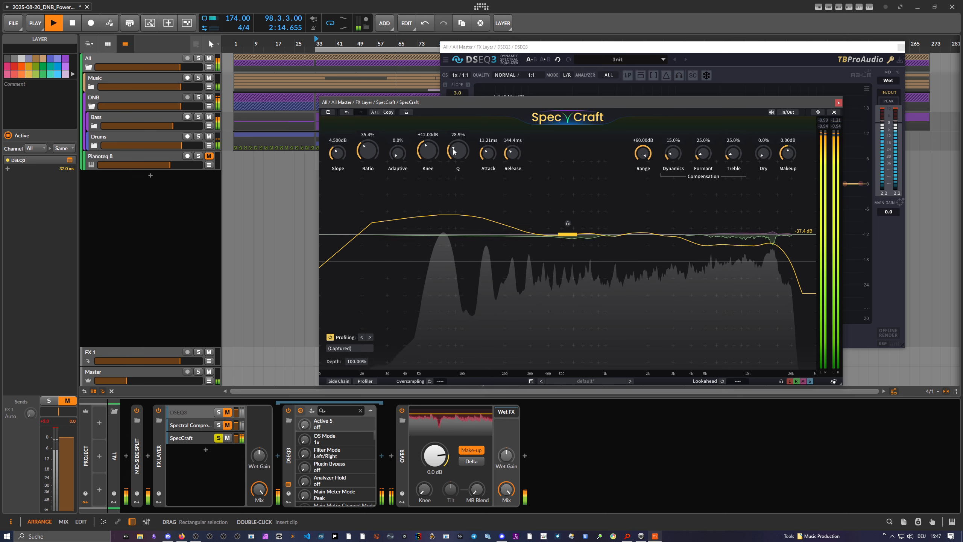
Sweep SpecCraft's Q down to 0.0%, up to 53.3% and on to 96.6%.
drag(454, 152, 461, 208)
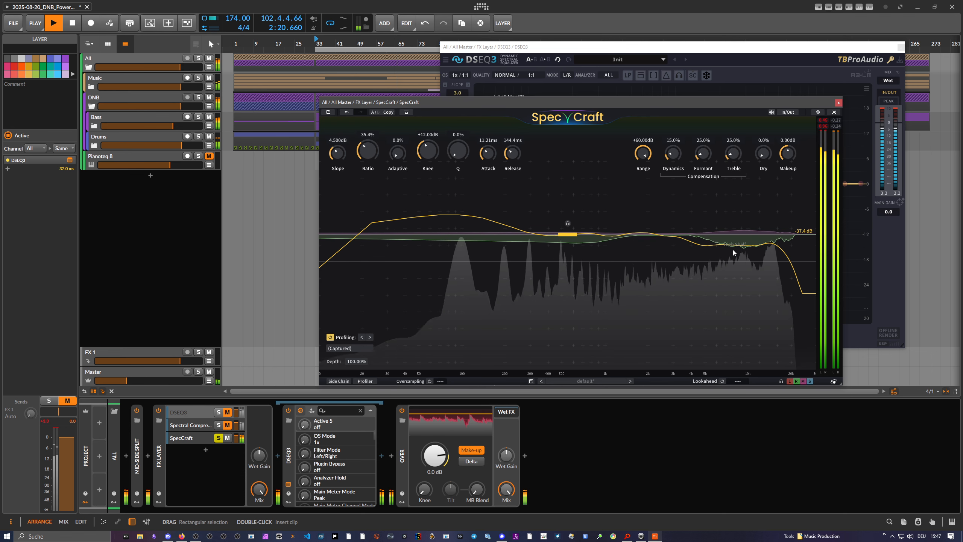
drag(462, 153, 499, 38)
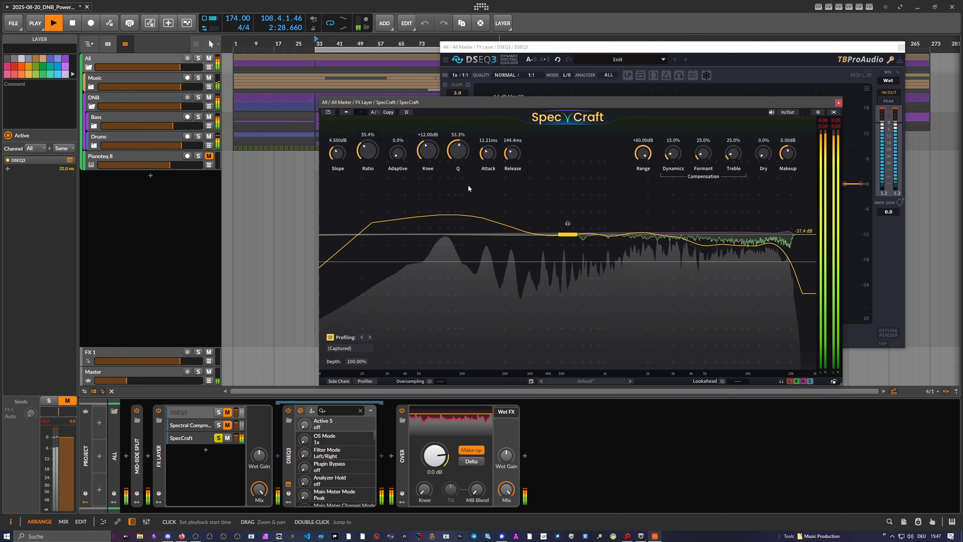
drag(471, 154, 473, 153)
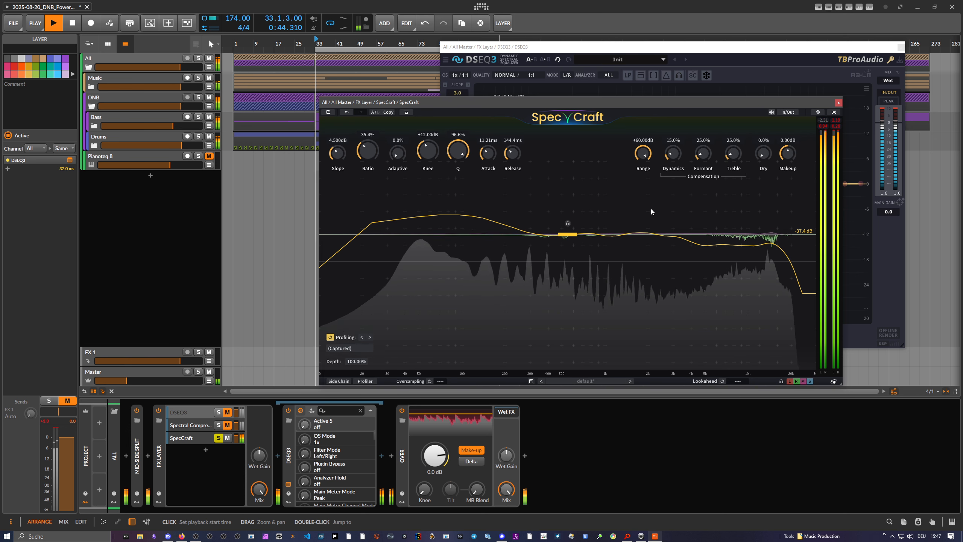
Lower SpecCraft's threshold to -59.2 dB while auditioning at the default Master volume, and turn the Master volume back down.
drag(568, 234, 569, 260)
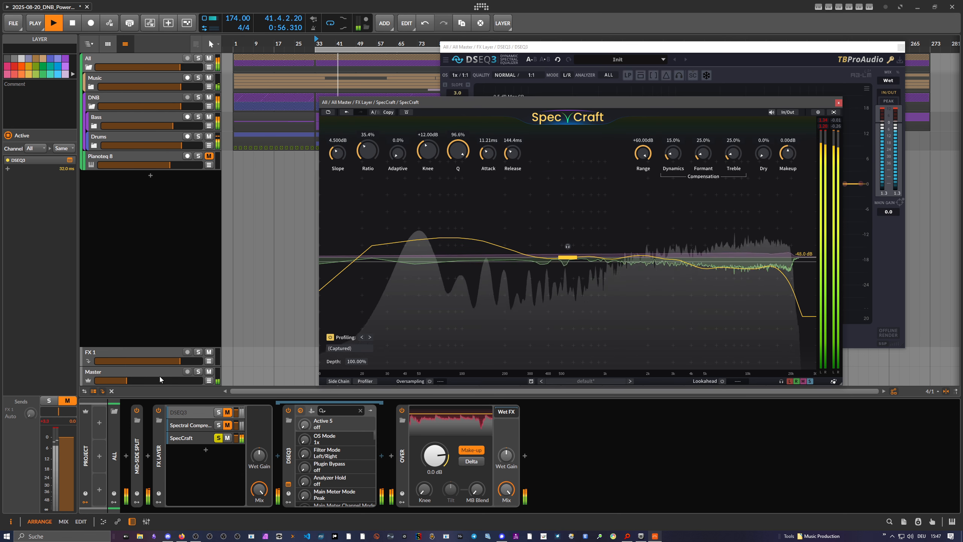
double_click(148, 379)
drag(567, 257, 566, 281)
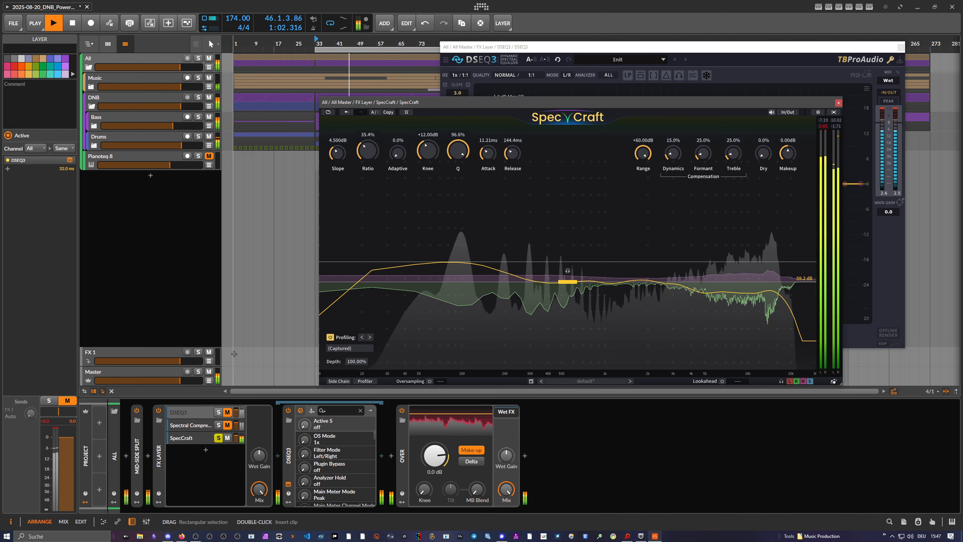
drag(181, 380, 116, 380)
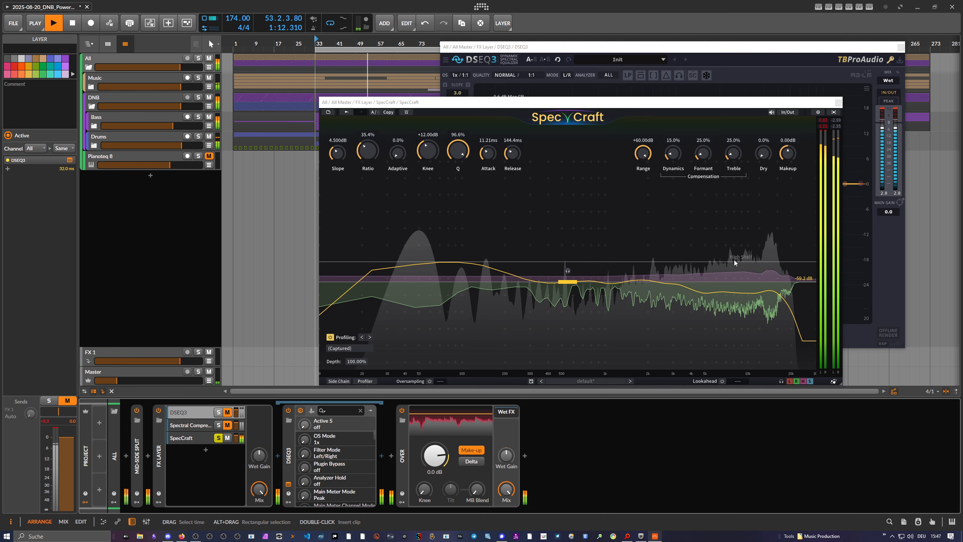
Set SpecCraft's dynamics compensation to 0.0%, and compare its range at 0 dB and +60 dB.
double_click(674, 153)
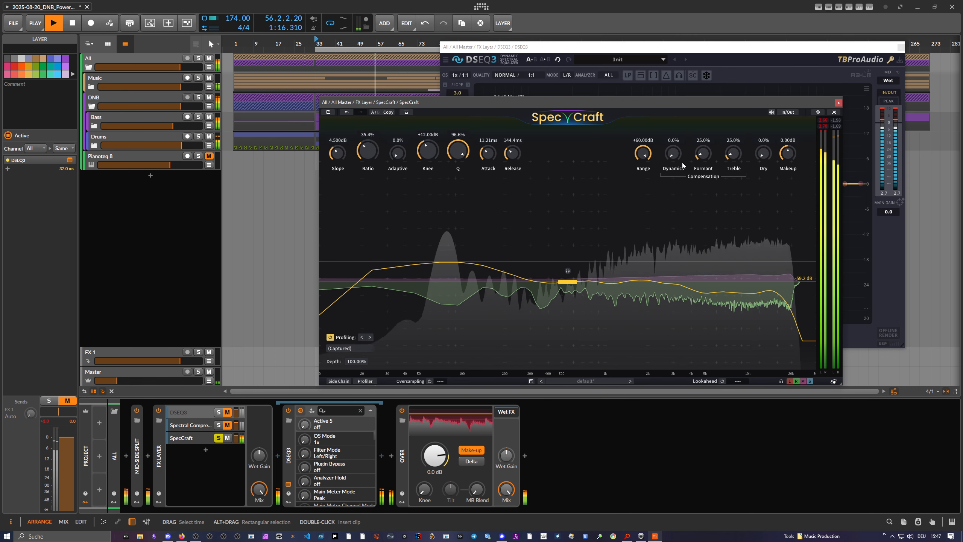
drag(644, 154, 648, 286)
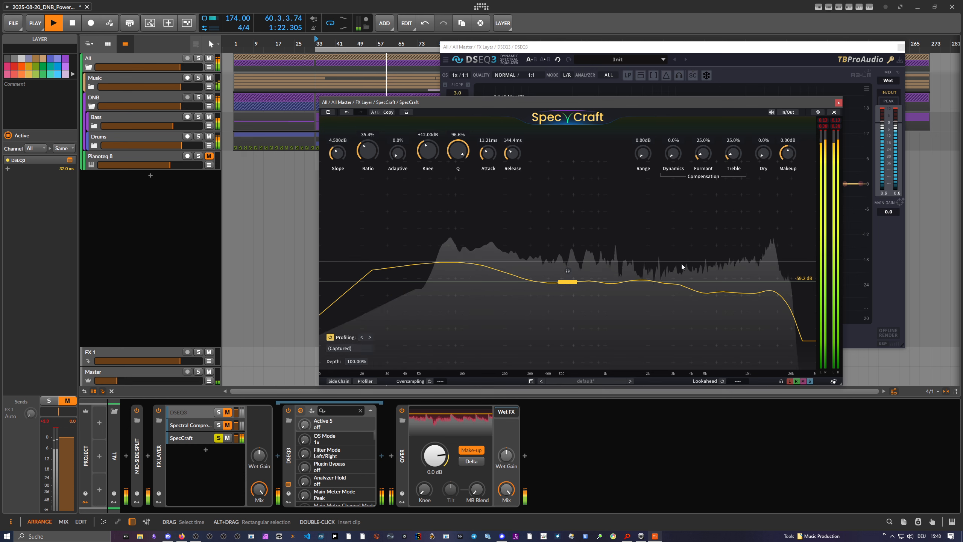
drag(650, 157, 657, 78)
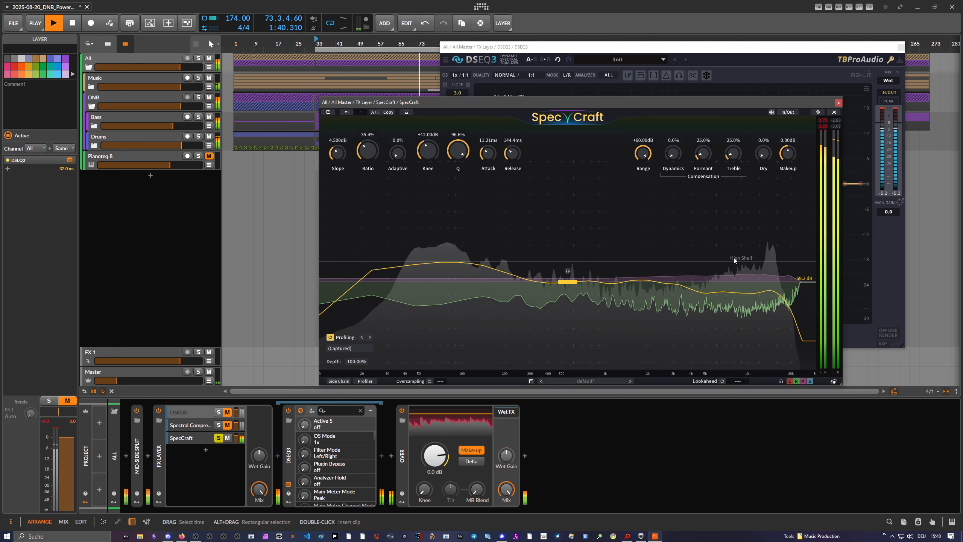
Set SpecCraft's range to +48.29 dB and threshold to -50.2 dB, with dynamics compensation at 54.9% and treble compensation at 27.9%.
drag(644, 153, 646, 165)
drag(555, 282, 555, 262)
drag(677, 159, 750, 51)
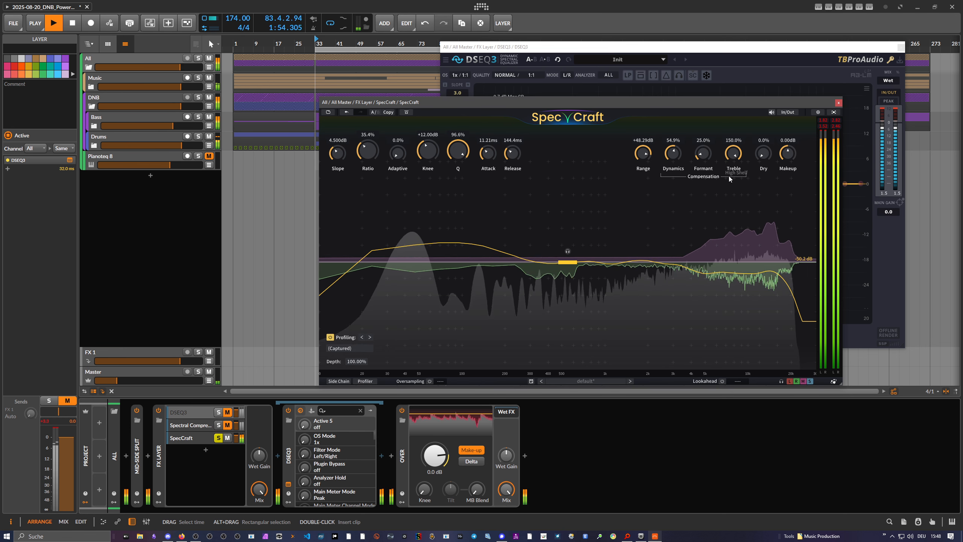
drag(732, 159, 741, 222)
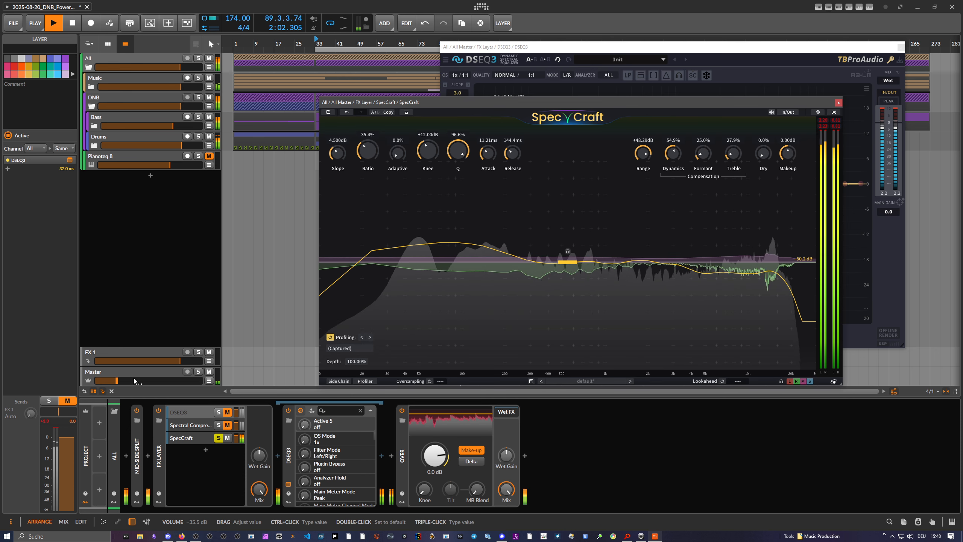
With the Master volume raised, set SpecCraft's threshold to -60.6 dB and its Q to 27.1%.
drag(135, 380, 194, 374)
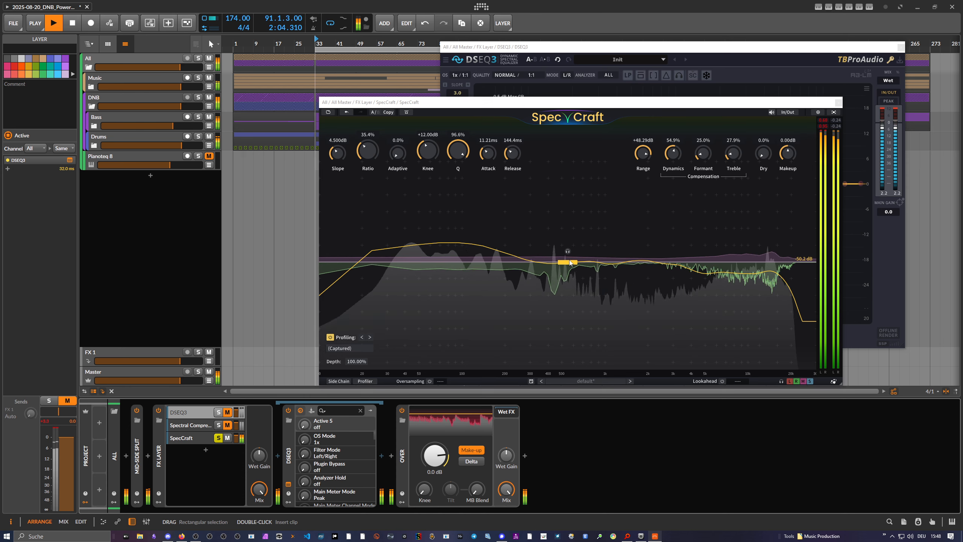
drag(567, 262, 572, 284)
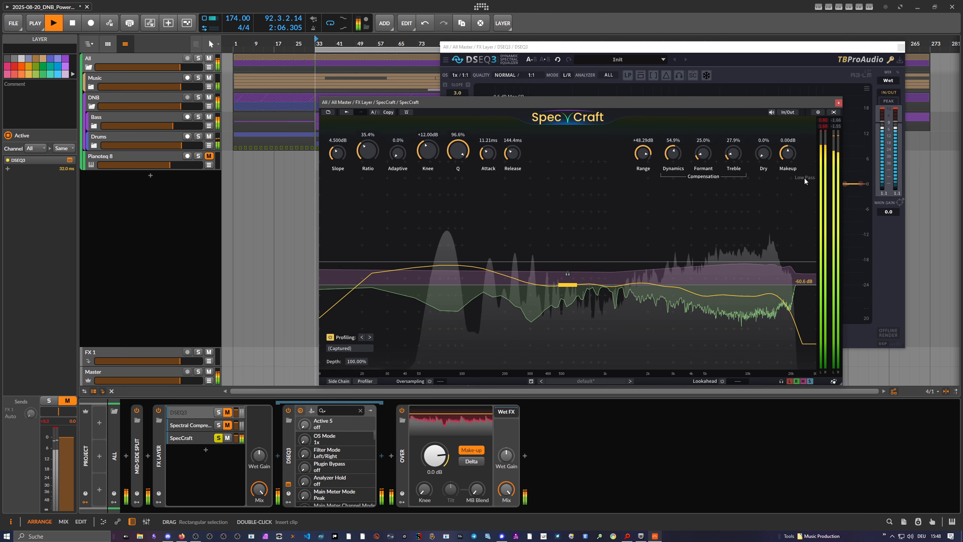
drag(459, 160, 459, 207)
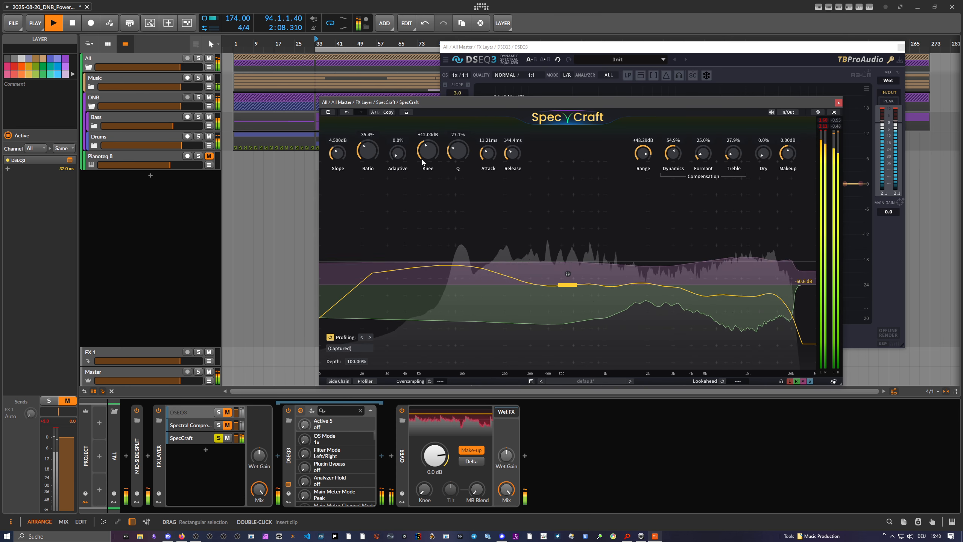
Set SpecCraft's ratio to 19.4% and dynamics compensation to 19.0%, and compare the sound with DSEQ3 switched off and on.
drag(370, 151, 393, 166)
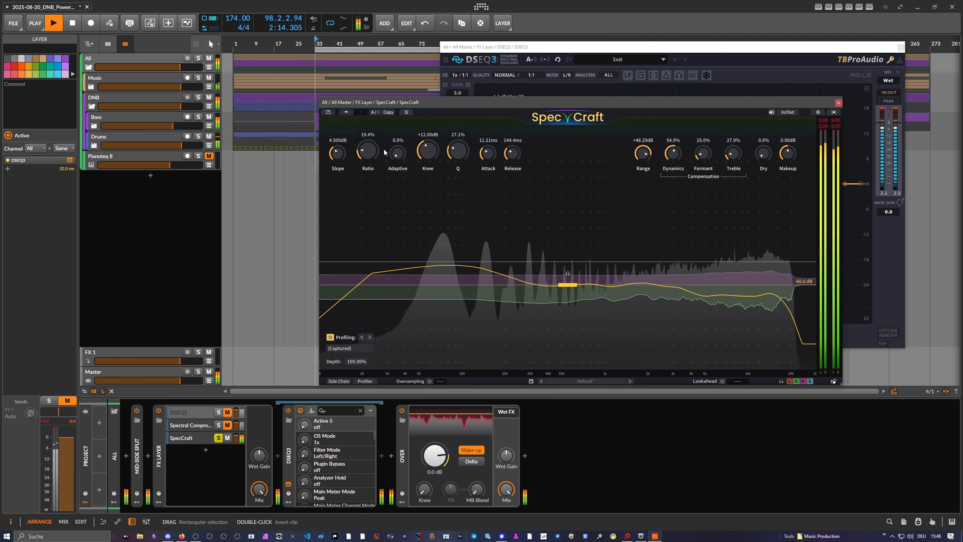
drag(673, 153, 673, 180)
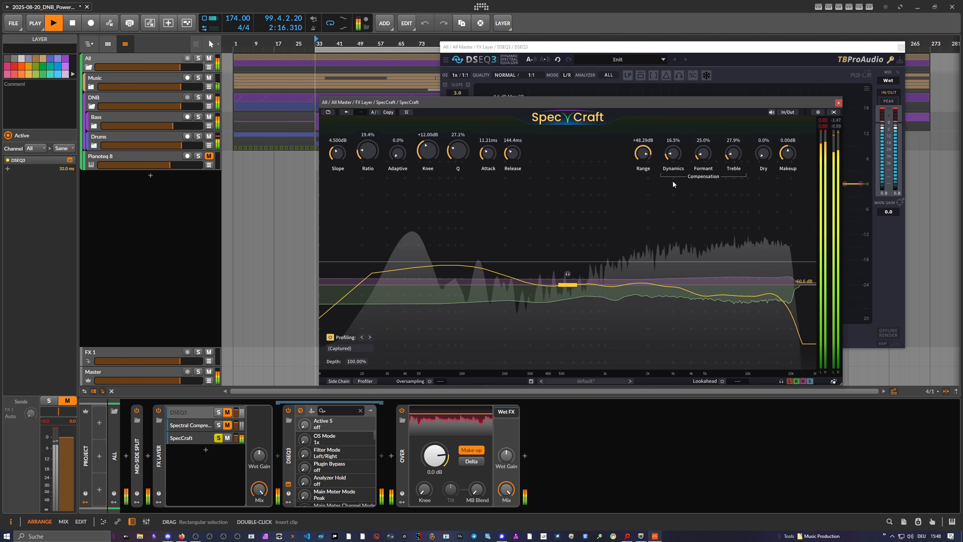
click(288, 411)
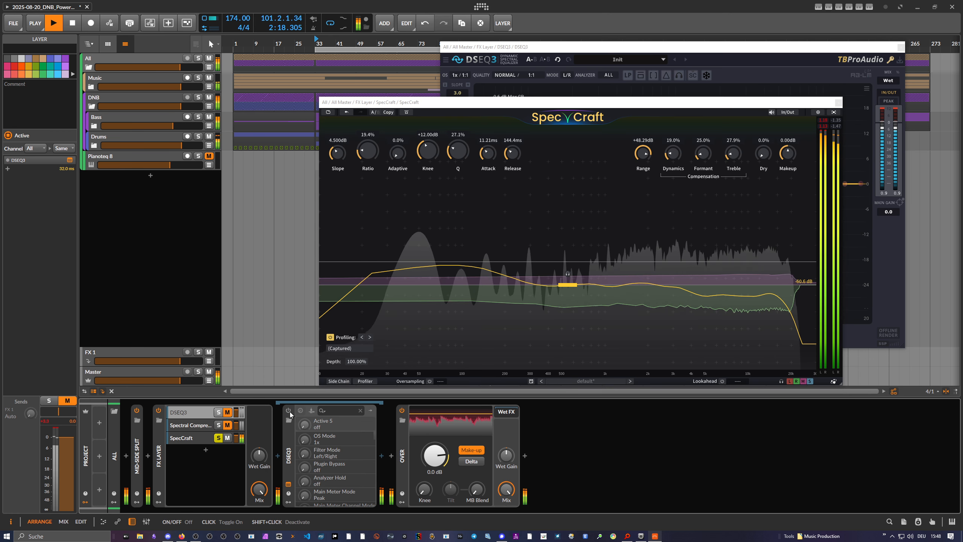
click(289, 410)
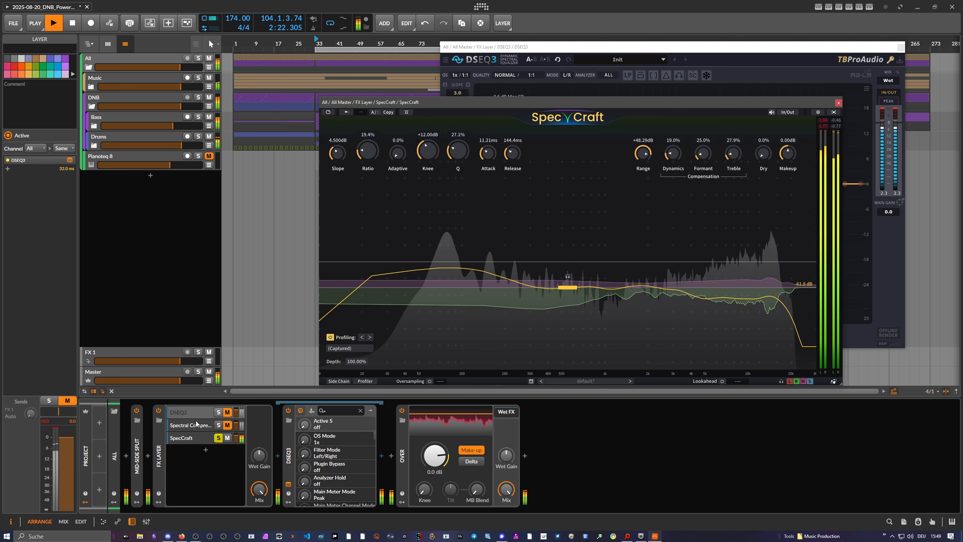
Turn the Master volume down and raise SpecCraft's threshold to -44.2 dB.
drag(571, 290, 574, 282)
drag(180, 380, 113, 380)
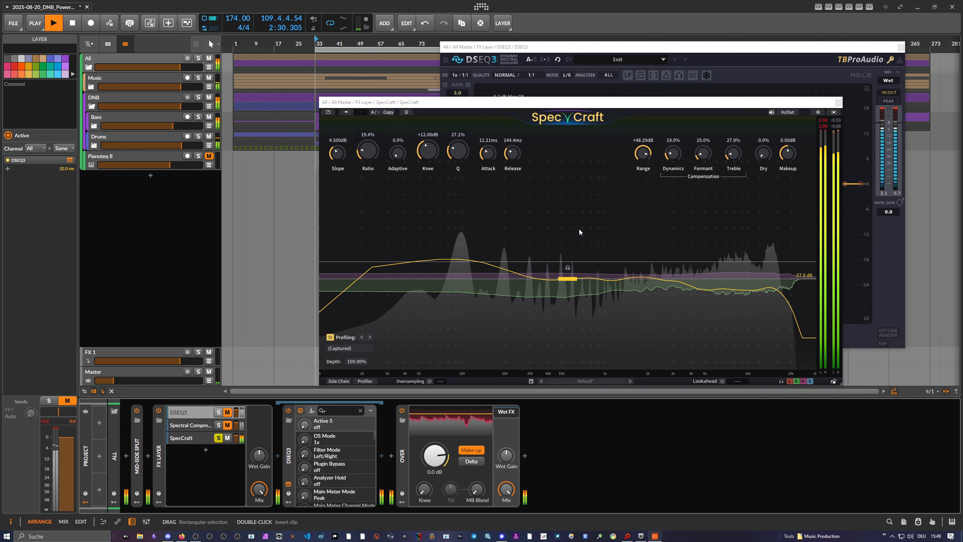
drag(568, 275, 556, 223)
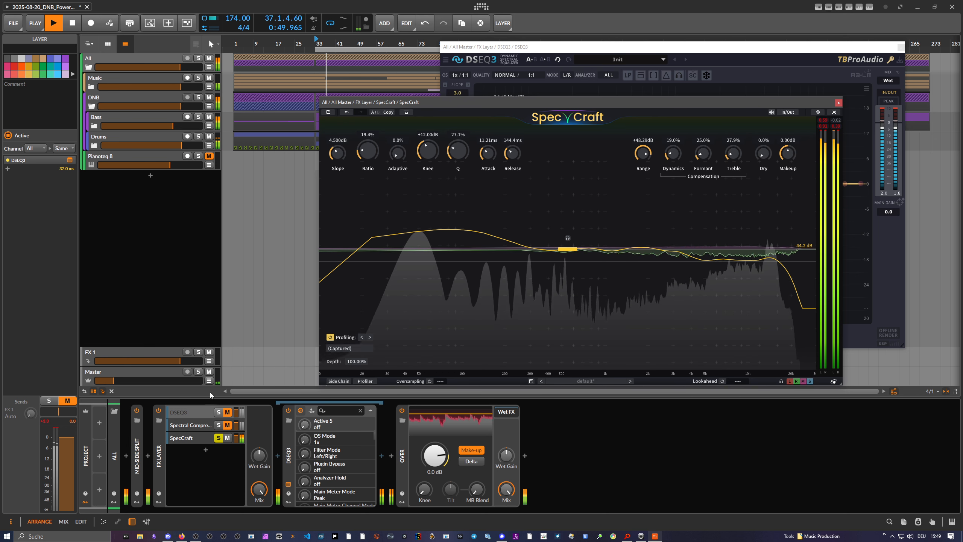
Bring up DSEQ3 and set its threshold to -14.1.
click(288, 484)
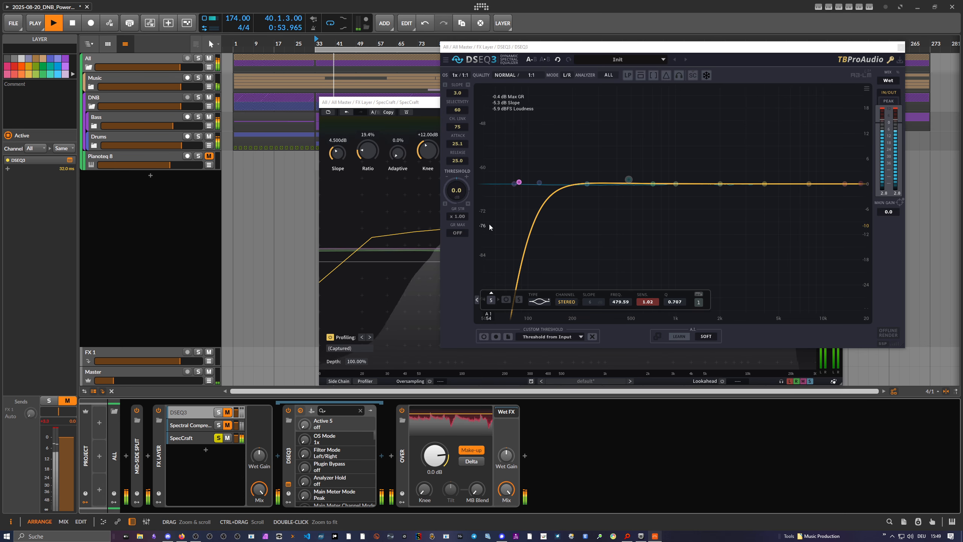
drag(456, 191, 456, 207)
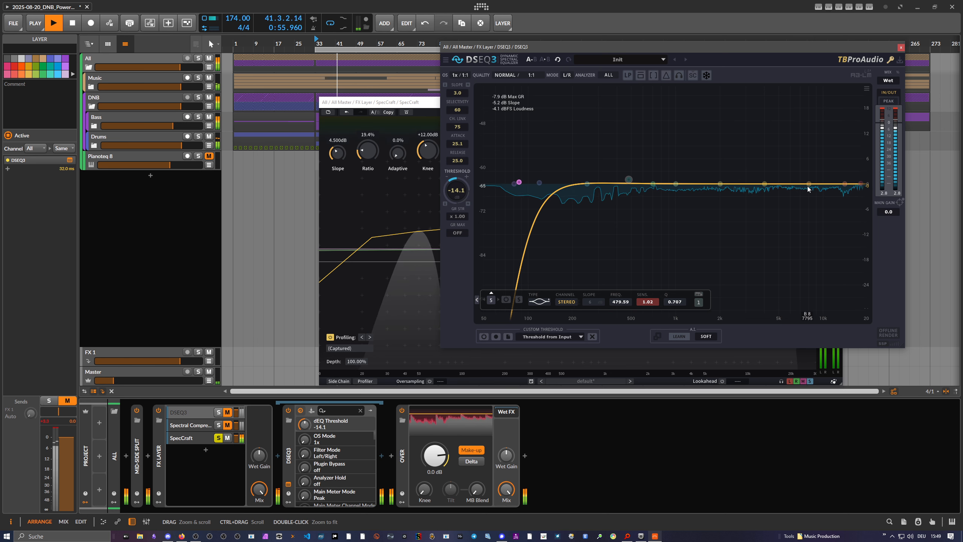
Try a static EQ-5 boost after DSEQ3, with band 4 at +5.2 dB and 5.32 kHz, and delete the EQ-5.
click(381, 455)
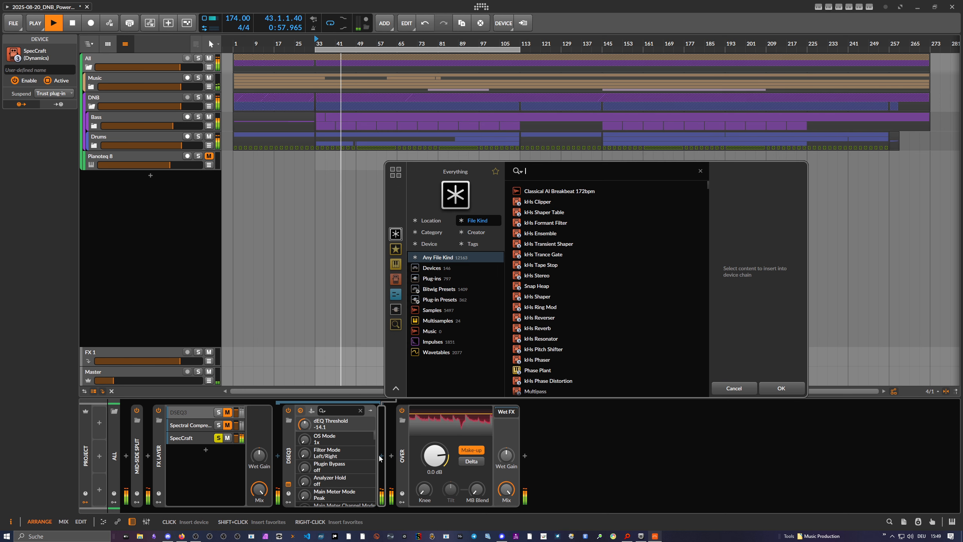
text(eq-5)
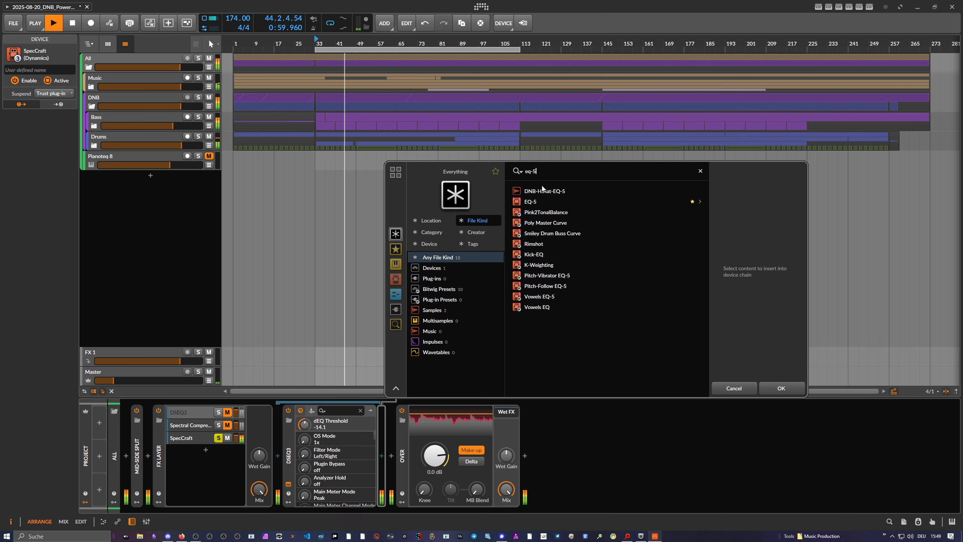
double_click(540, 201)
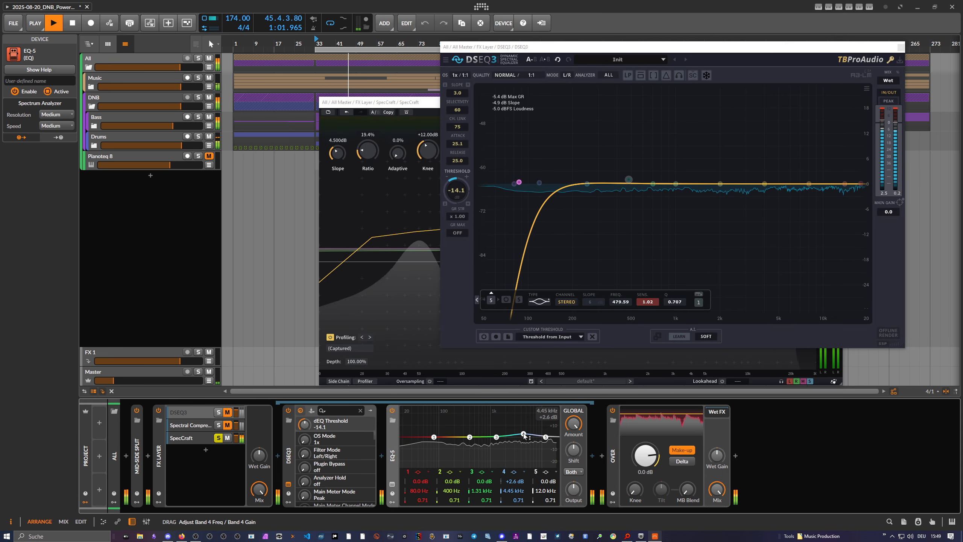
drag(524, 435, 529, 433)
drag(529, 435, 527, 431)
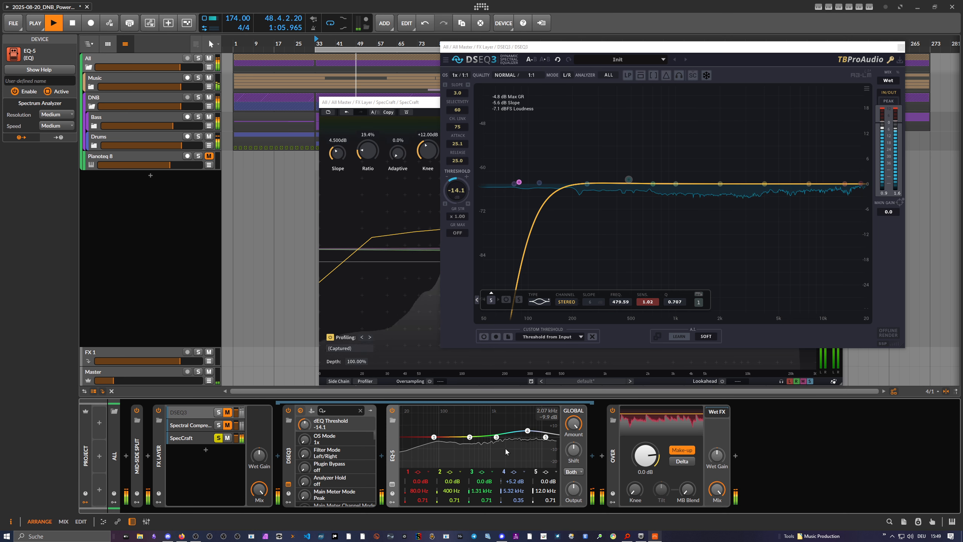
key(Delete)
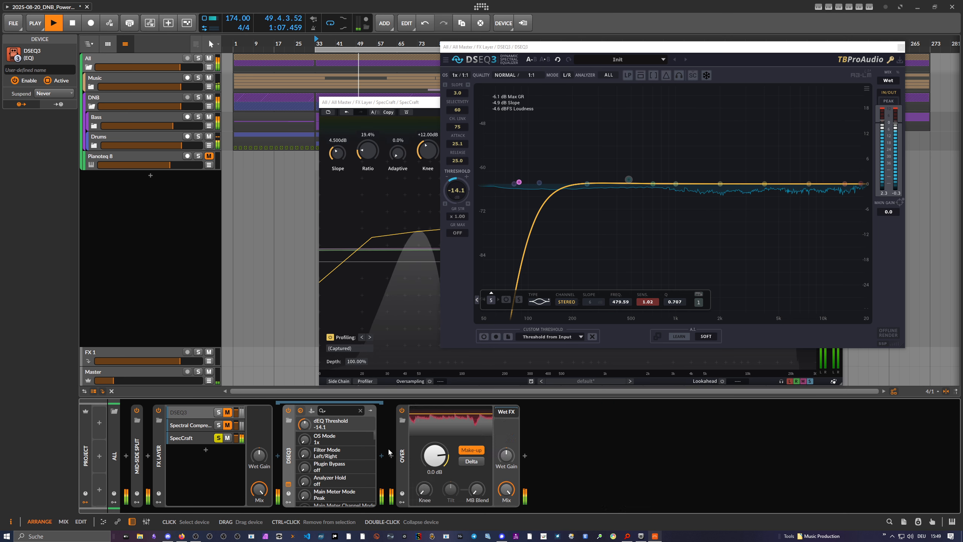
Bring SpecCraft to the front, move its window aside, and view its list of profiles without changing the captured profile.
click(194, 434)
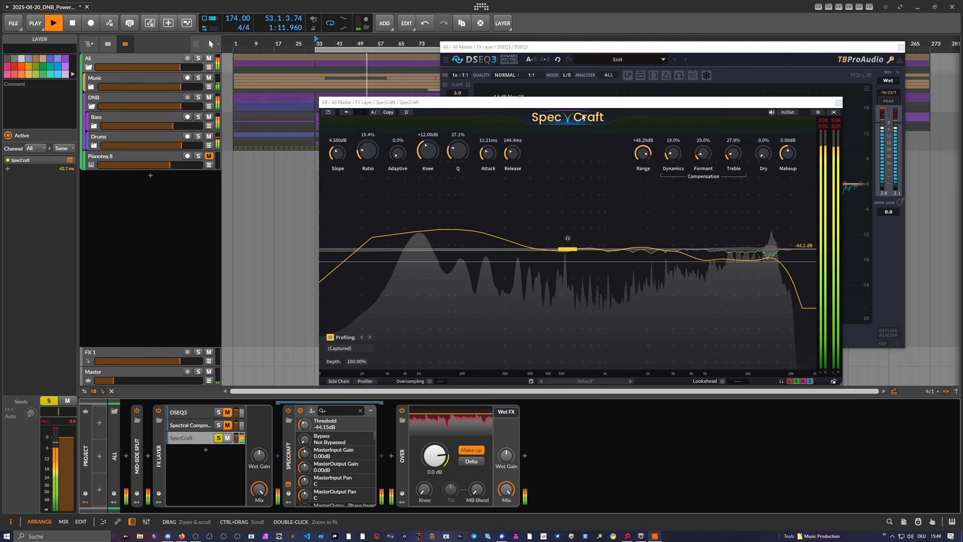
drag(583, 102, 437, 95)
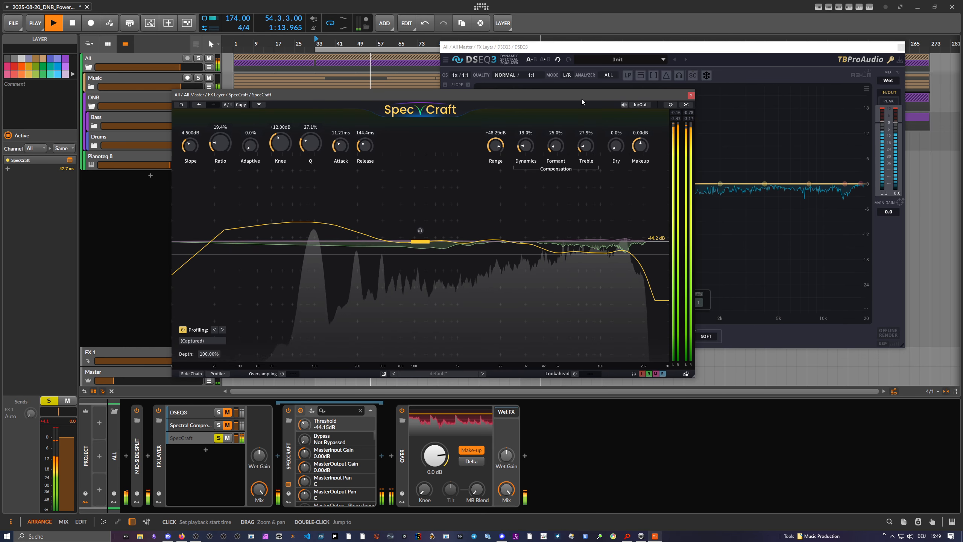
drag(582, 99, 559, 99)
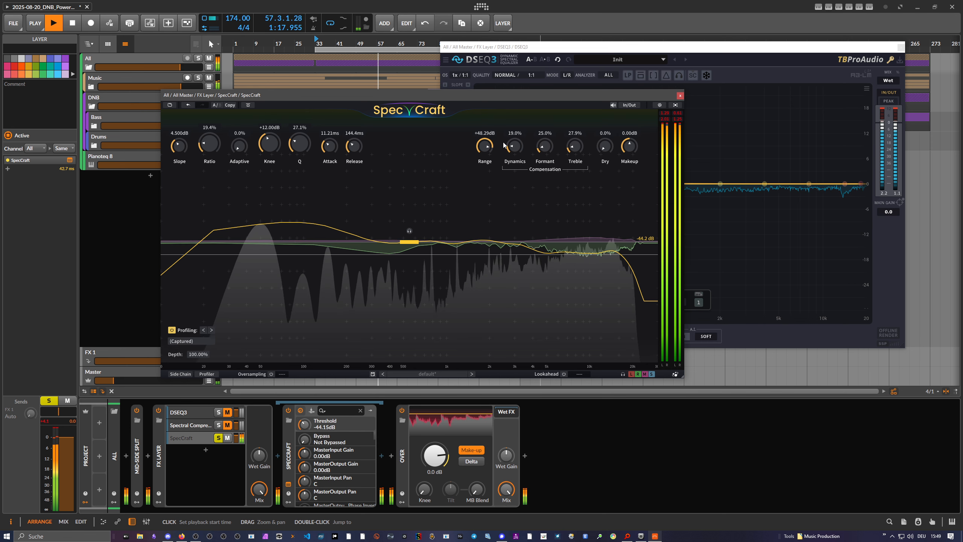
click(186, 341)
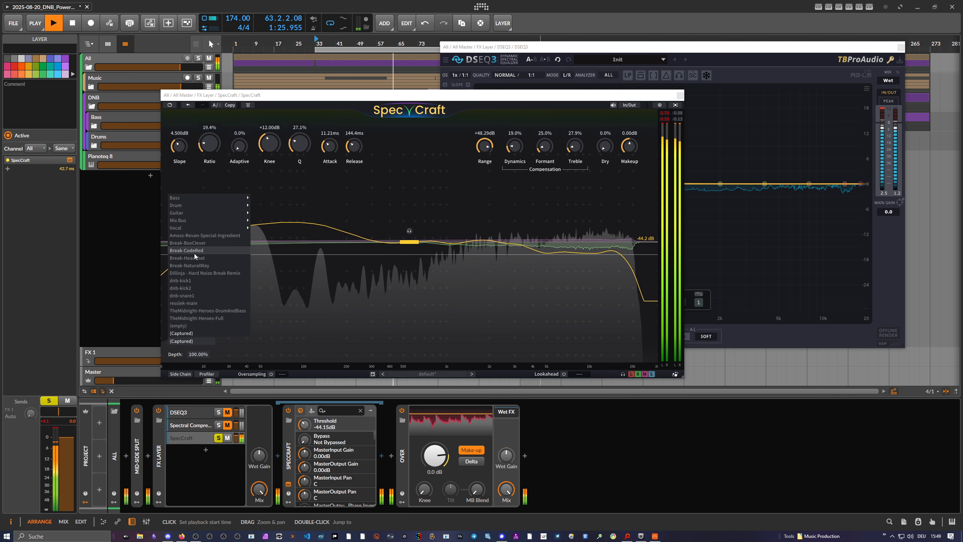
click(289, 250)
Sweep SpecCraft's threshold through -42.9, -32.6 and -55.4 dB, and set it to -36.4 dB.
mouse_move(409, 242)
mouse_down()
mouse_move(418, 260)
mouse_move(421, 230)
mouse_move(410, 239)
mouse_up()
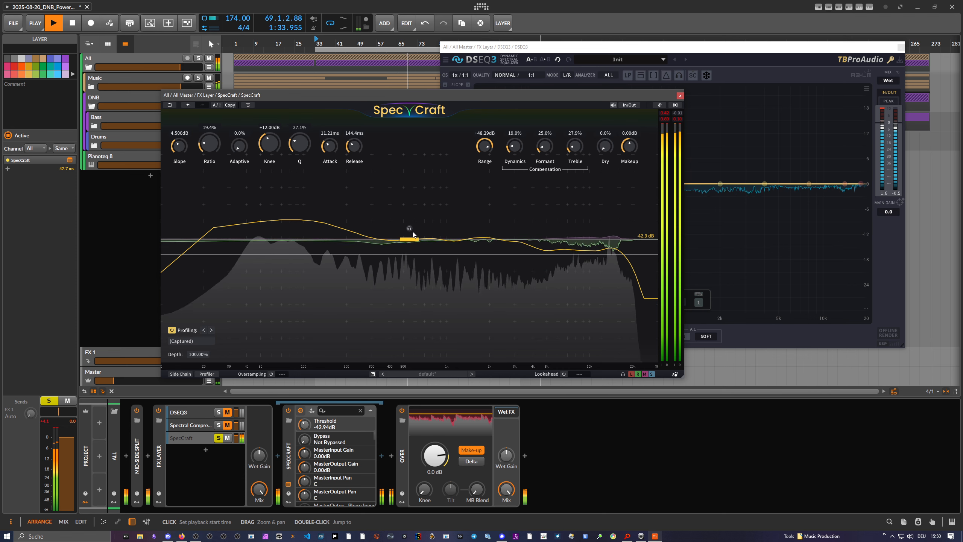
drag(413, 241, 413, 217)
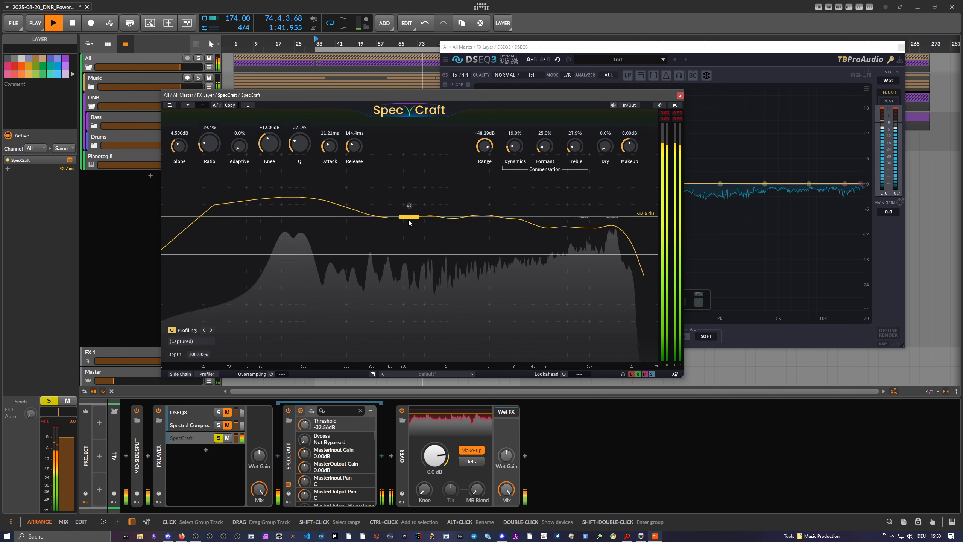
drag(408, 221, 414, 268)
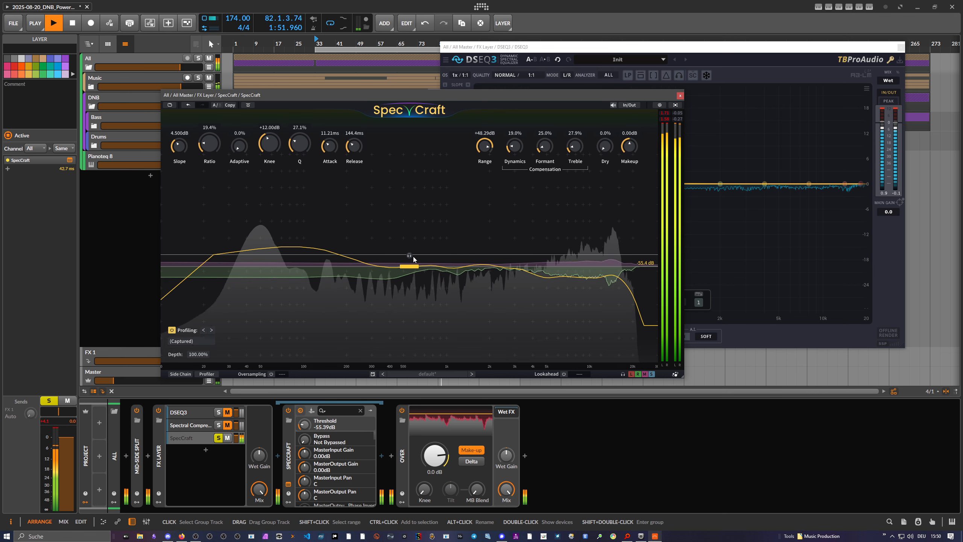
drag(414, 258, 412, 229)
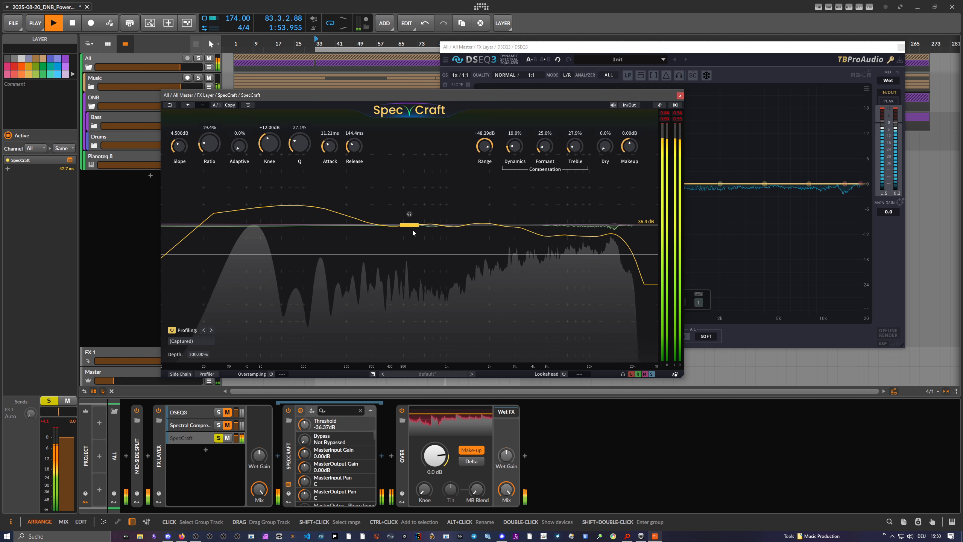
Rearrange the SpecCraft and DSEQ3 windows so that both are visible together.
drag(407, 97, 354, 83)
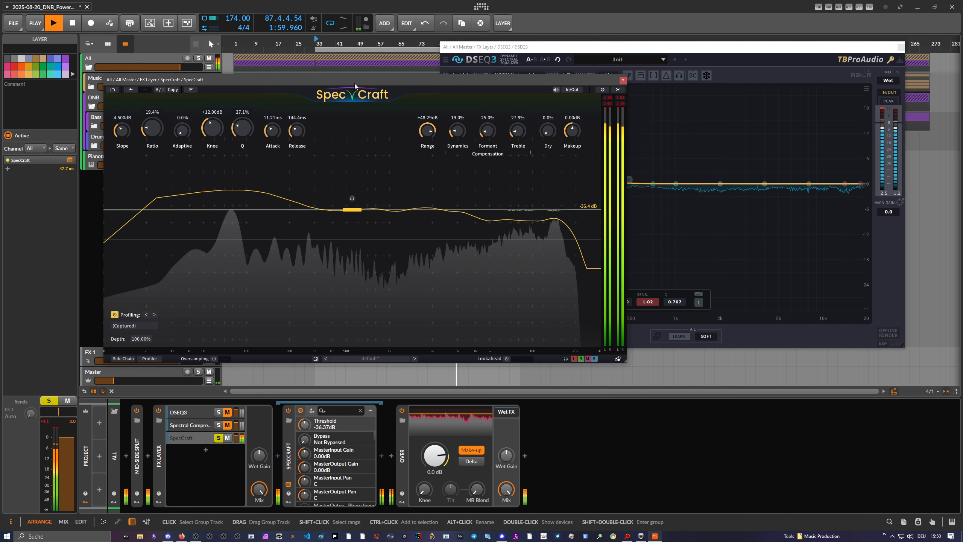
drag(354, 83, 357, 93)
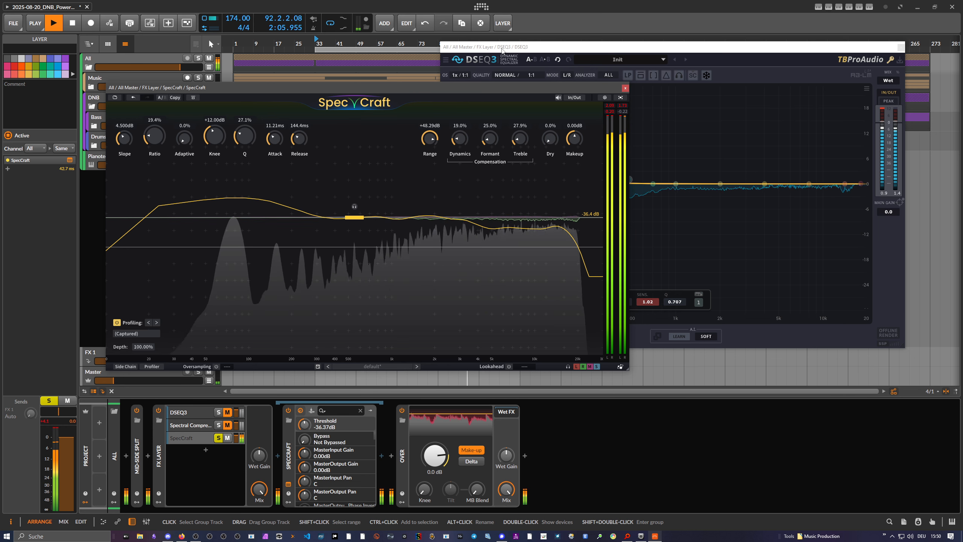
drag(477, 47, 478, 70)
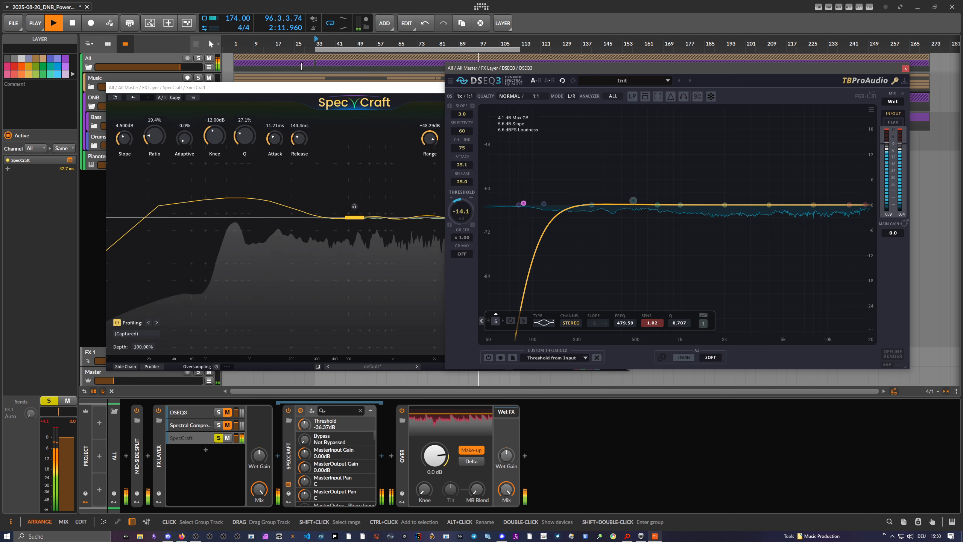
Show the All group track's devices again, open Spectral Compressor from the FX Layer, and move its window to view its settings.
click(118, 81)
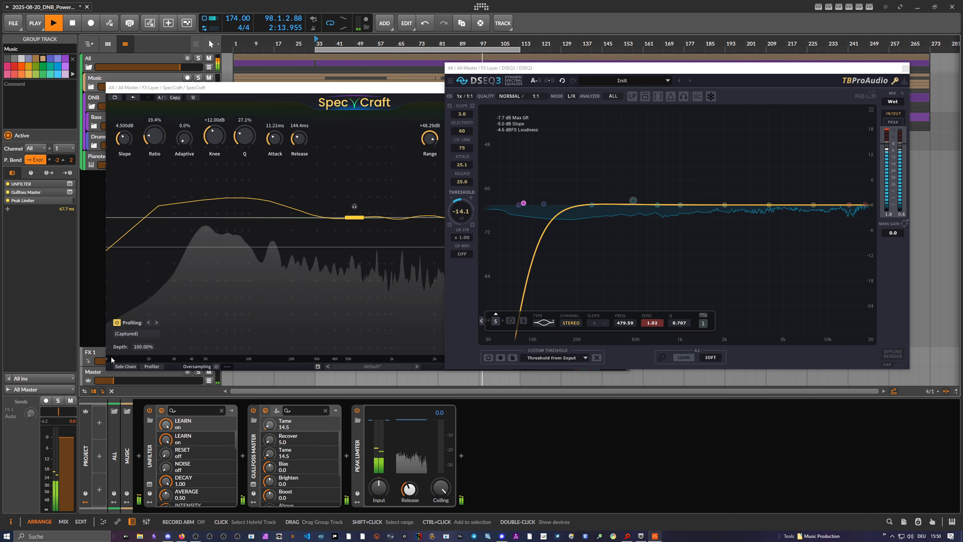
click(101, 374)
click(138, 120)
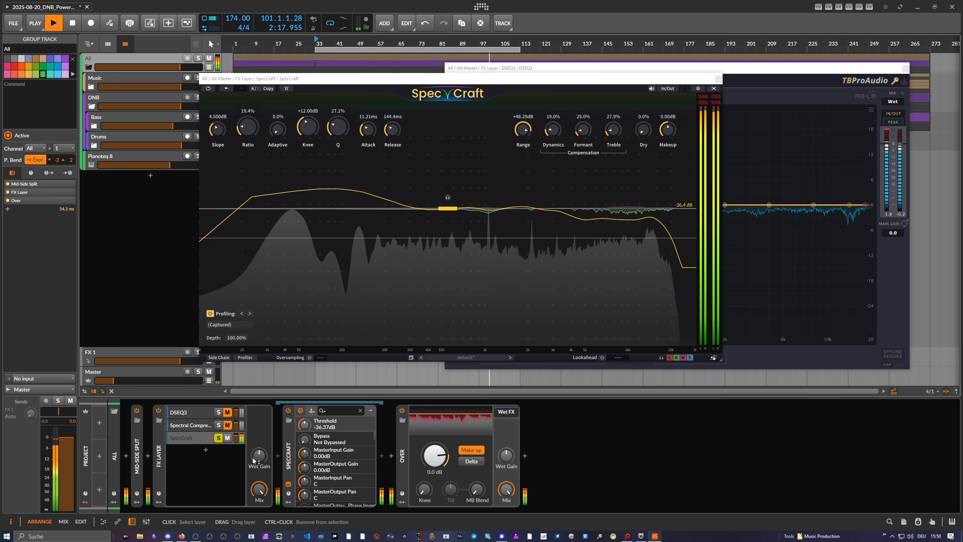
double_click(199, 430)
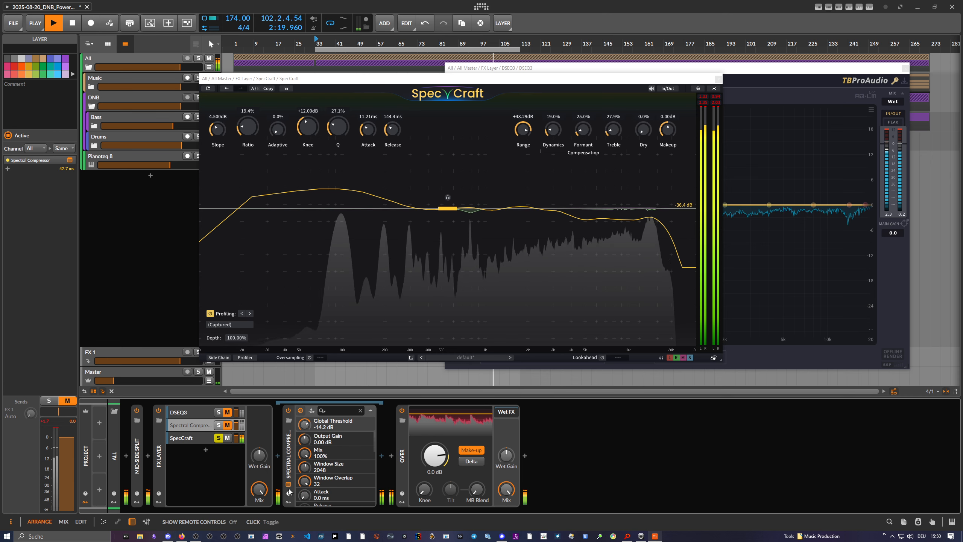
drag(498, 291, 480, 261)
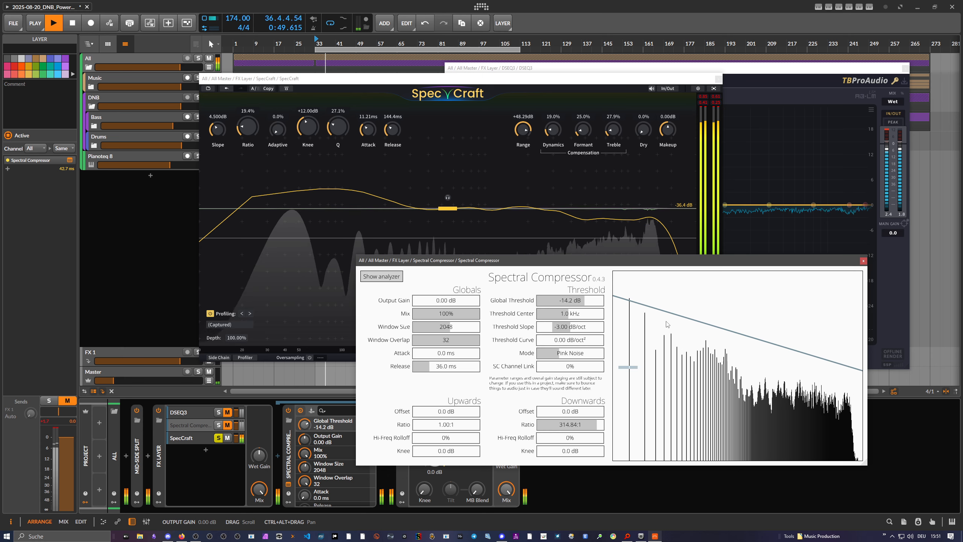
drag(593, 266, 538, 256)
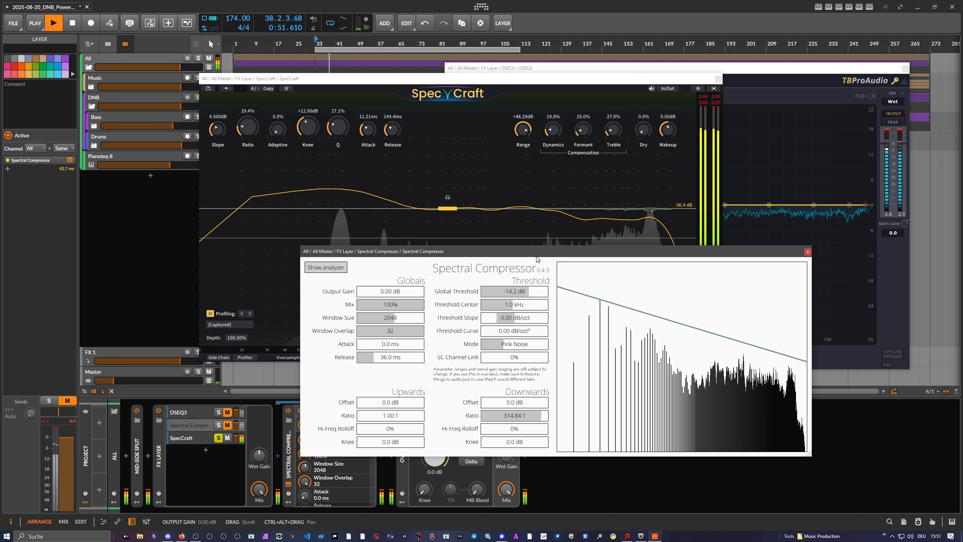
Close the Spectral Compressor and DSEQ3 windows, and move the SpecCraft window toward the middle of the arrangement.
click(806, 251)
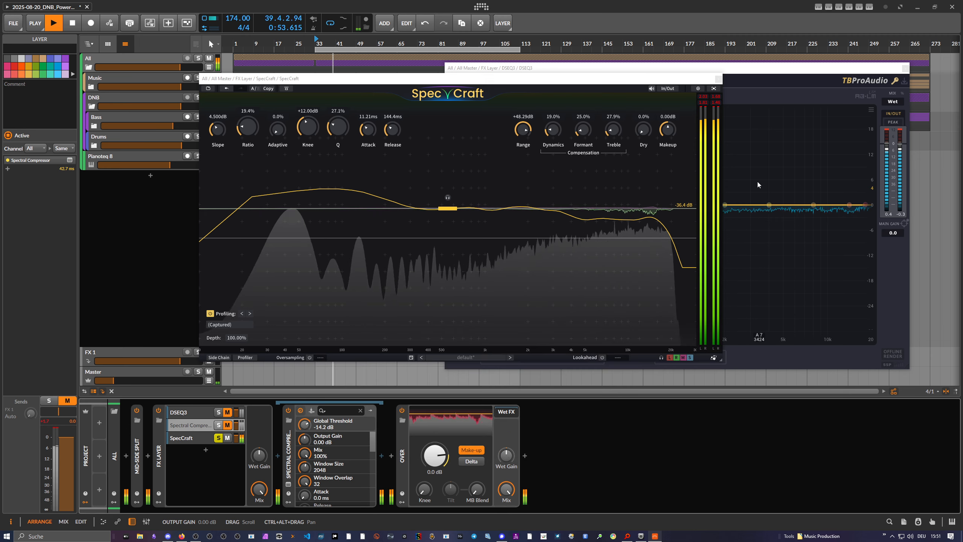
click(767, 74)
click(905, 68)
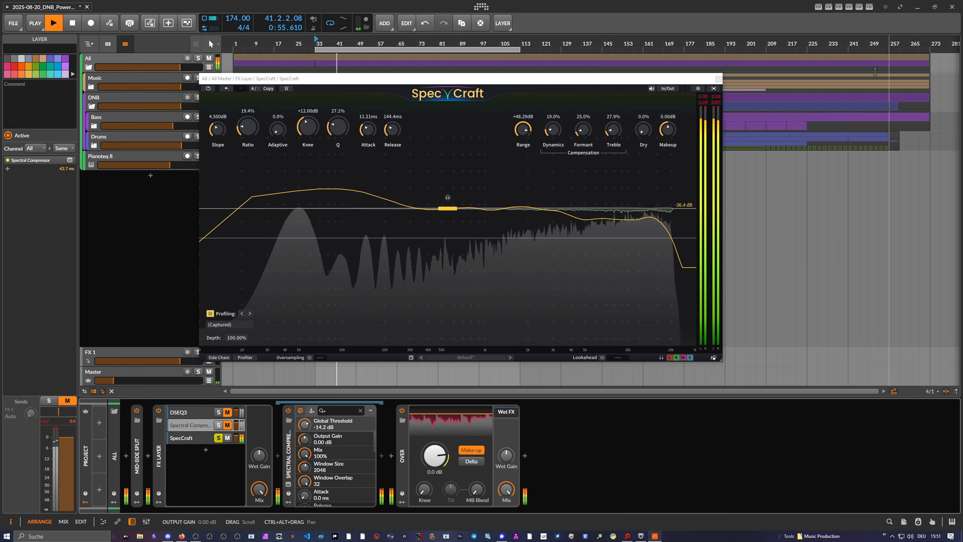
drag(536, 78, 611, 83)
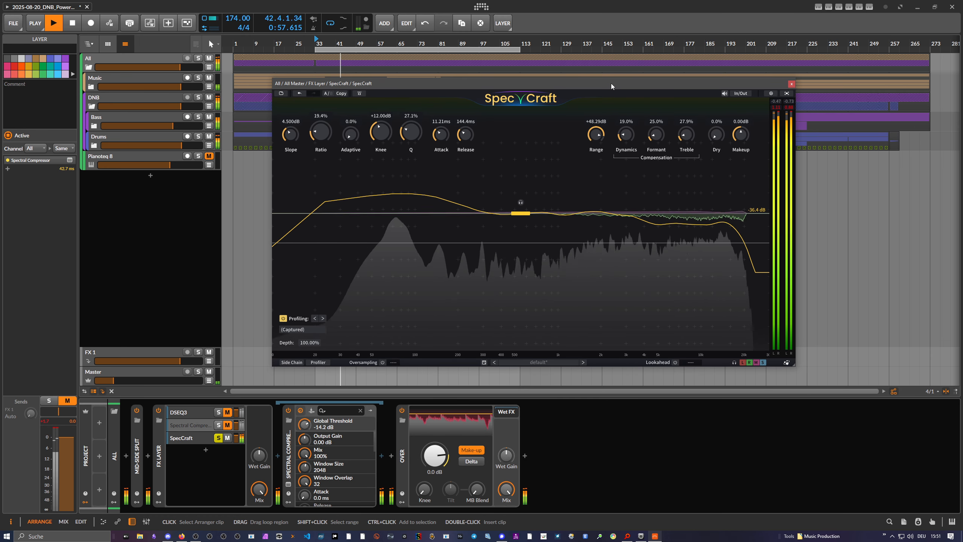
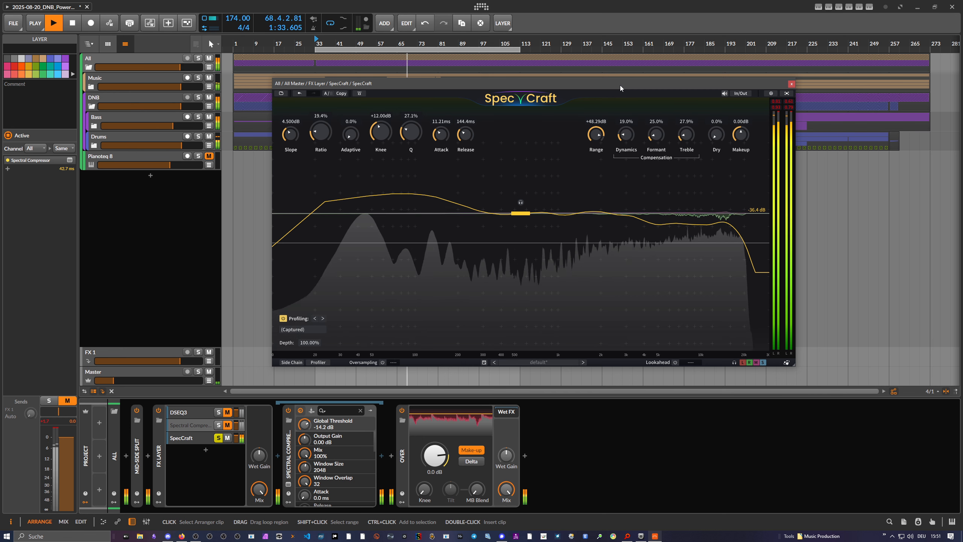
Sweep SpecCraft's threshold between -31.2 and -60.4 dB, and set it to -39.7 dB.
drag(520, 213, 526, 224)
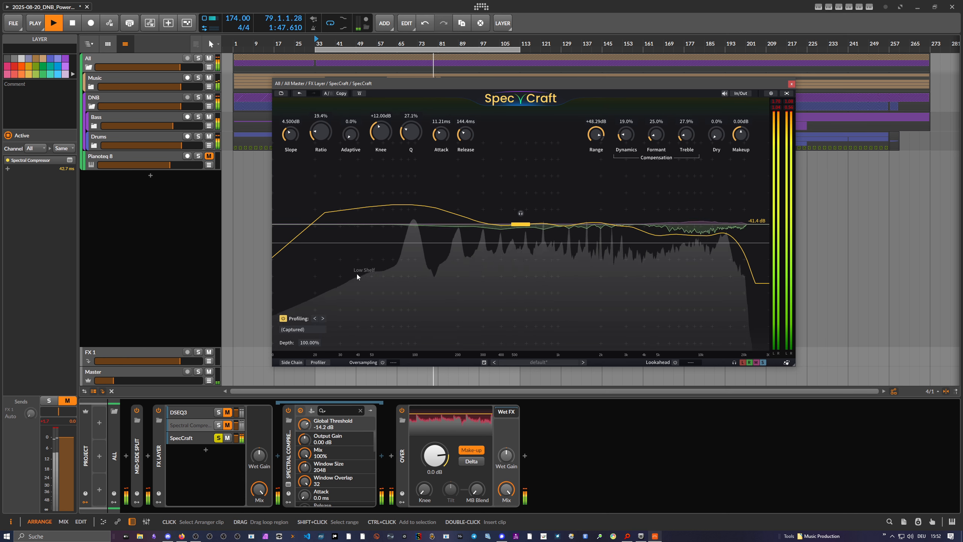
drag(520, 224, 517, 203)
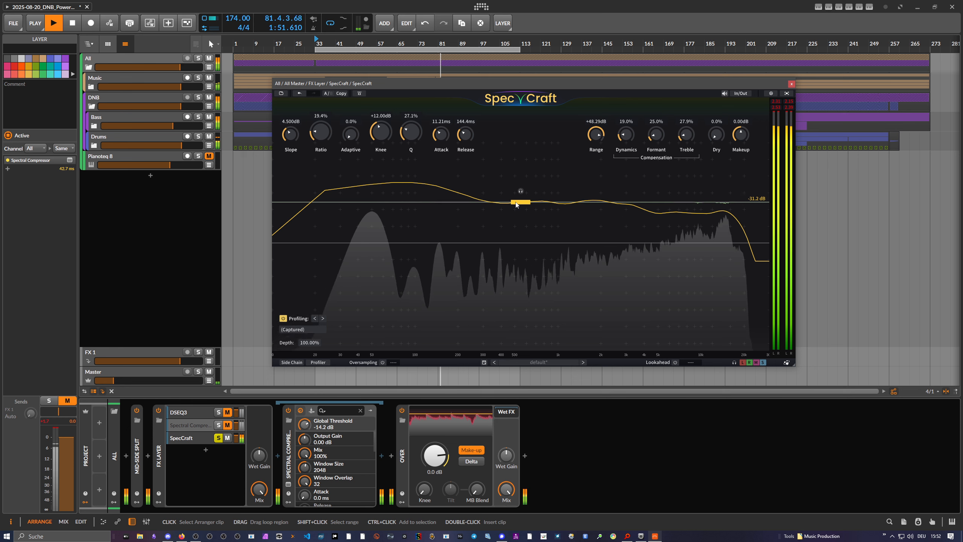
drag(515, 204, 521, 257)
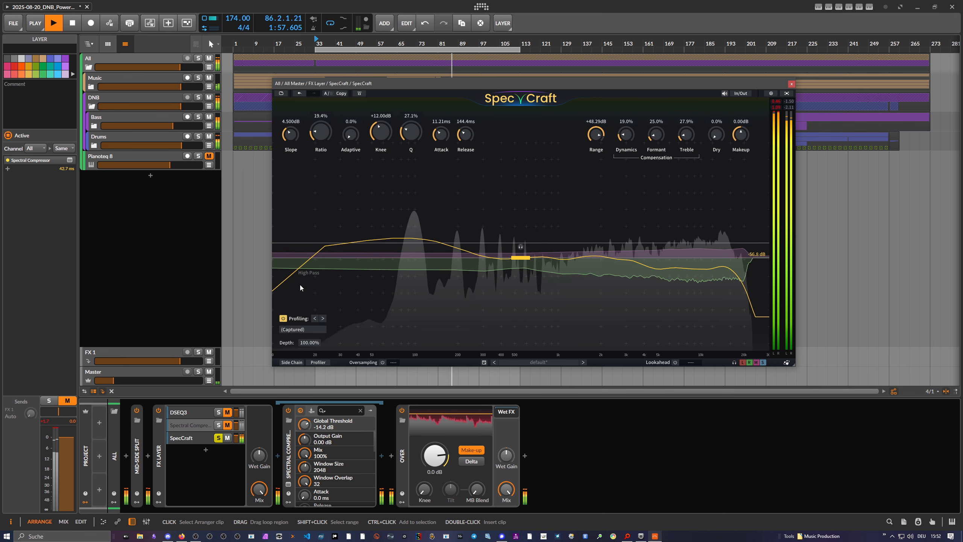
drag(522, 258, 524, 266)
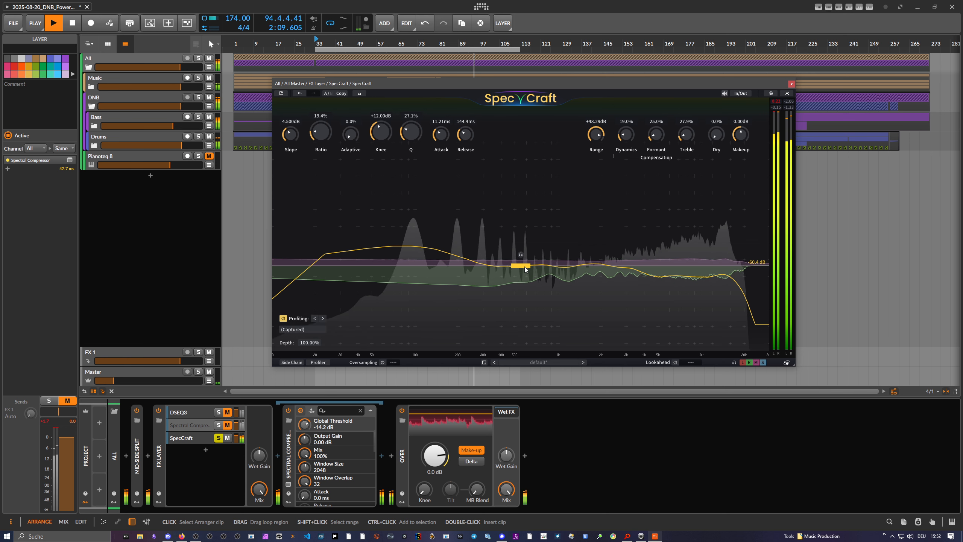
drag(525, 267, 542, 209)
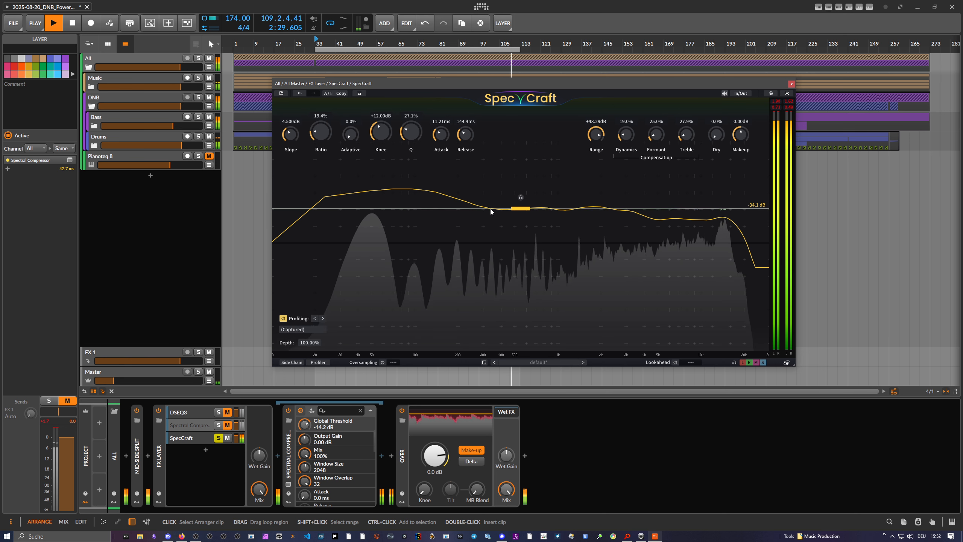
drag(520, 208, 522, 214)
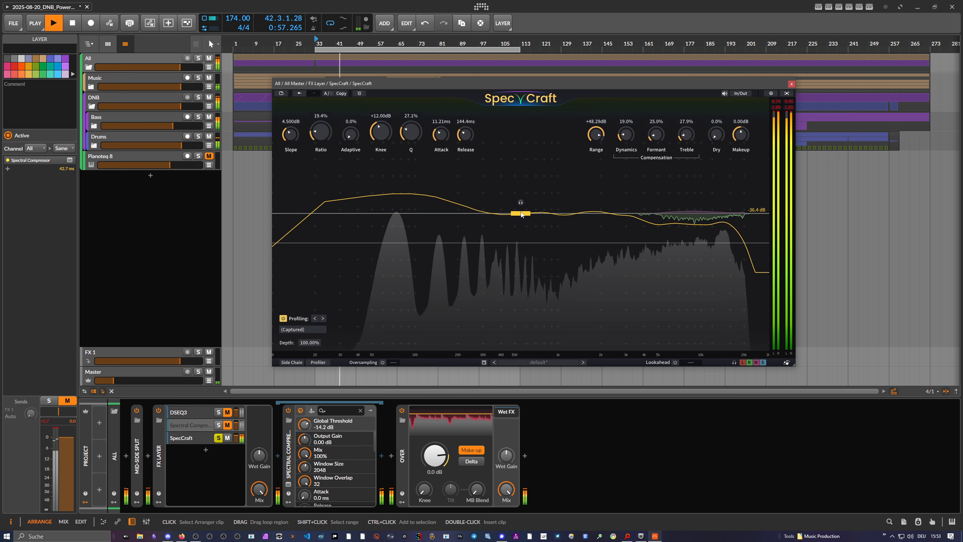
drag(521, 214, 521, 220)
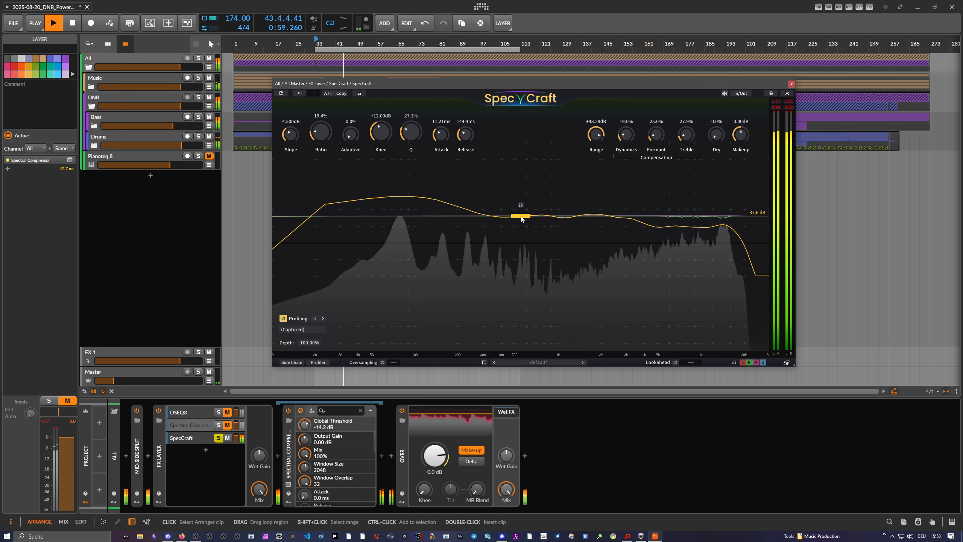
drag(521, 219, 521, 227)
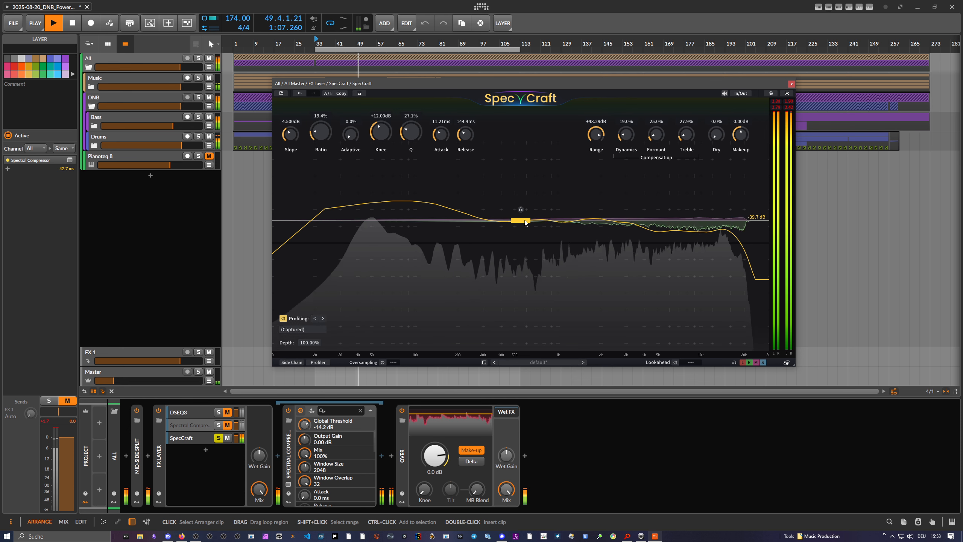
Lower the Master track's volume and select the All group track.
drag(138, 380, 125, 379)
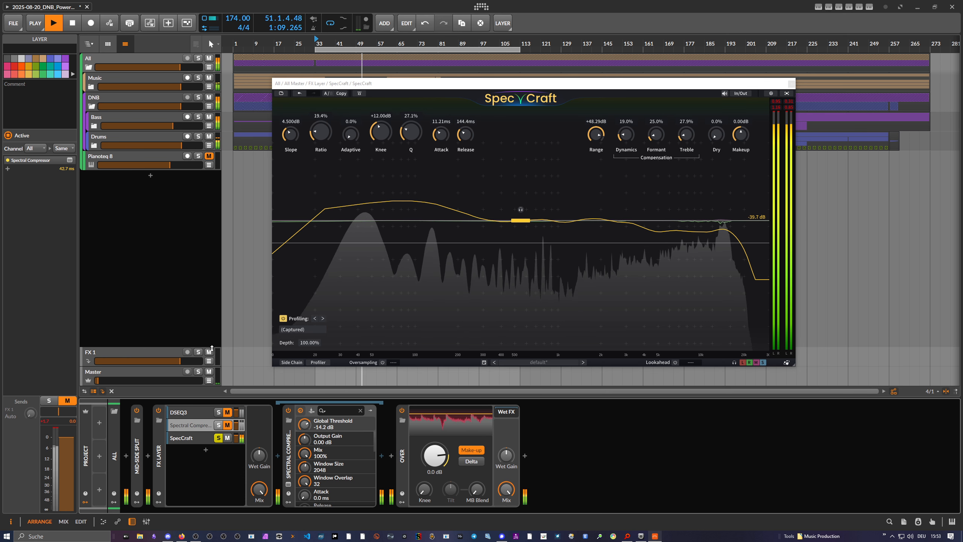
click(136, 59)
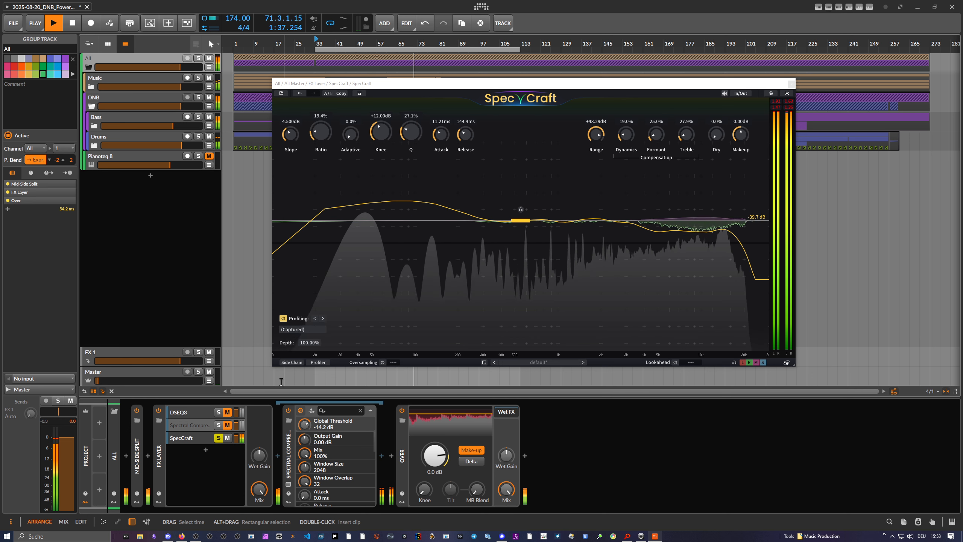
mouse_move(98, 381)
mouse_down()
mouse_move(141, 380)
mouse_move(94, 380)
mouse_up()
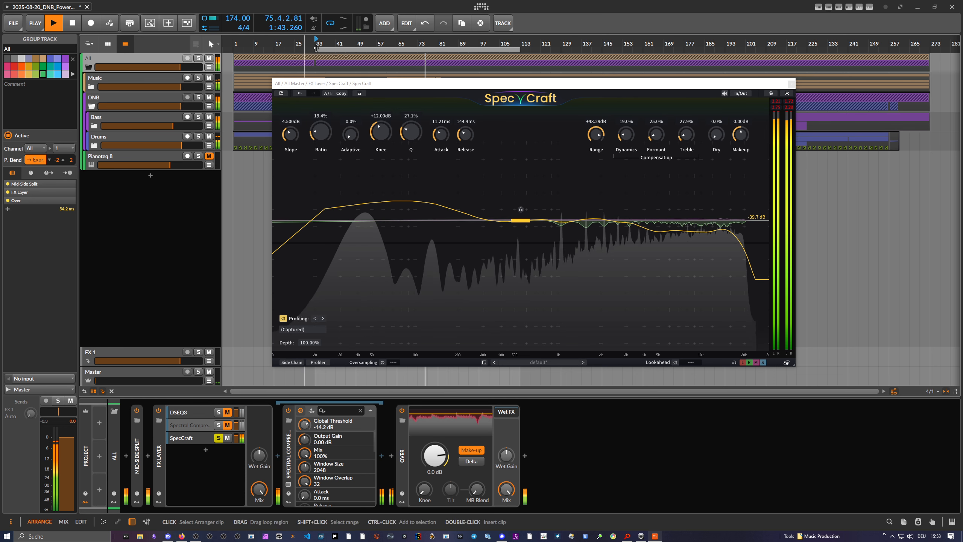
Set the playback start at about bar 33 in the arrangement.
scroll(294, 41, down, 2)
click(295, 40)
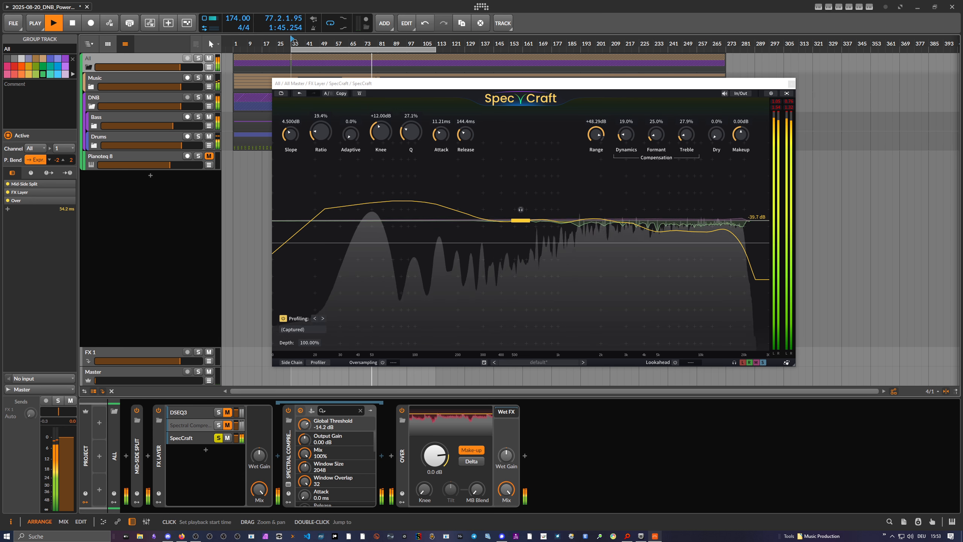